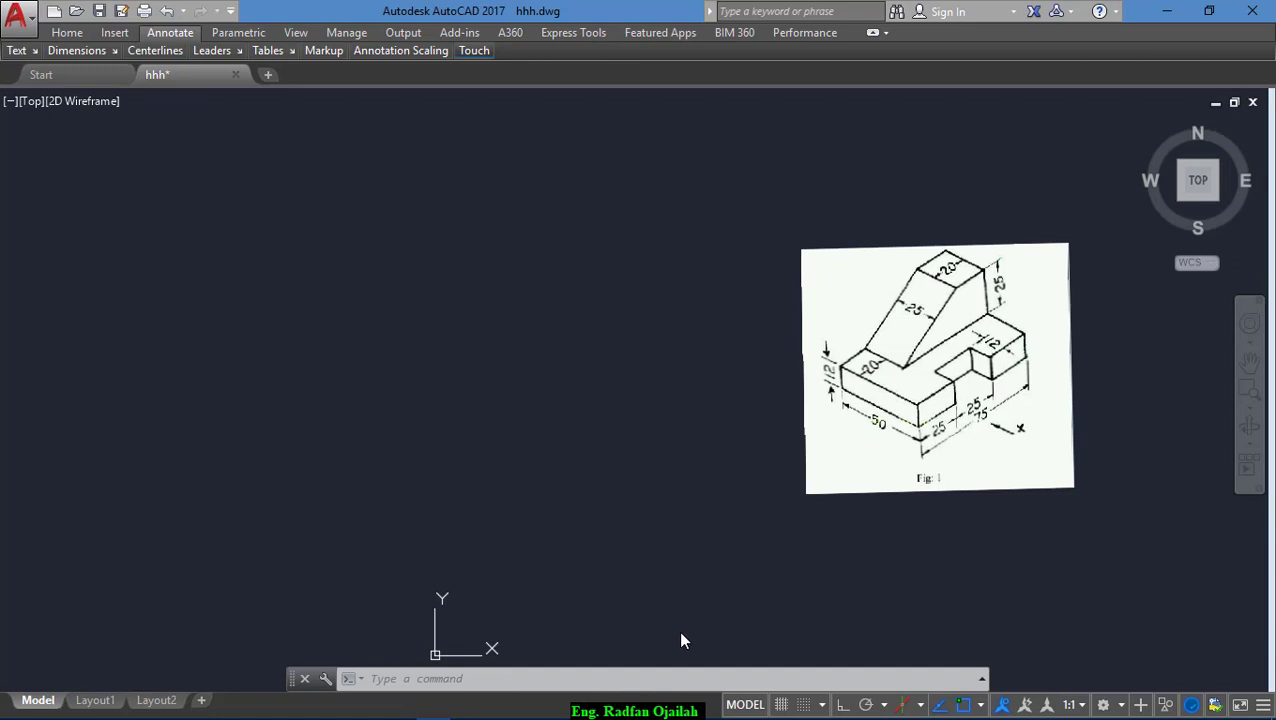
Step: With ortho on in the left isoplane, draw a 50-unit line at 330° and continue it 12 units vertically upward
{"action": "type", "text": "k"}
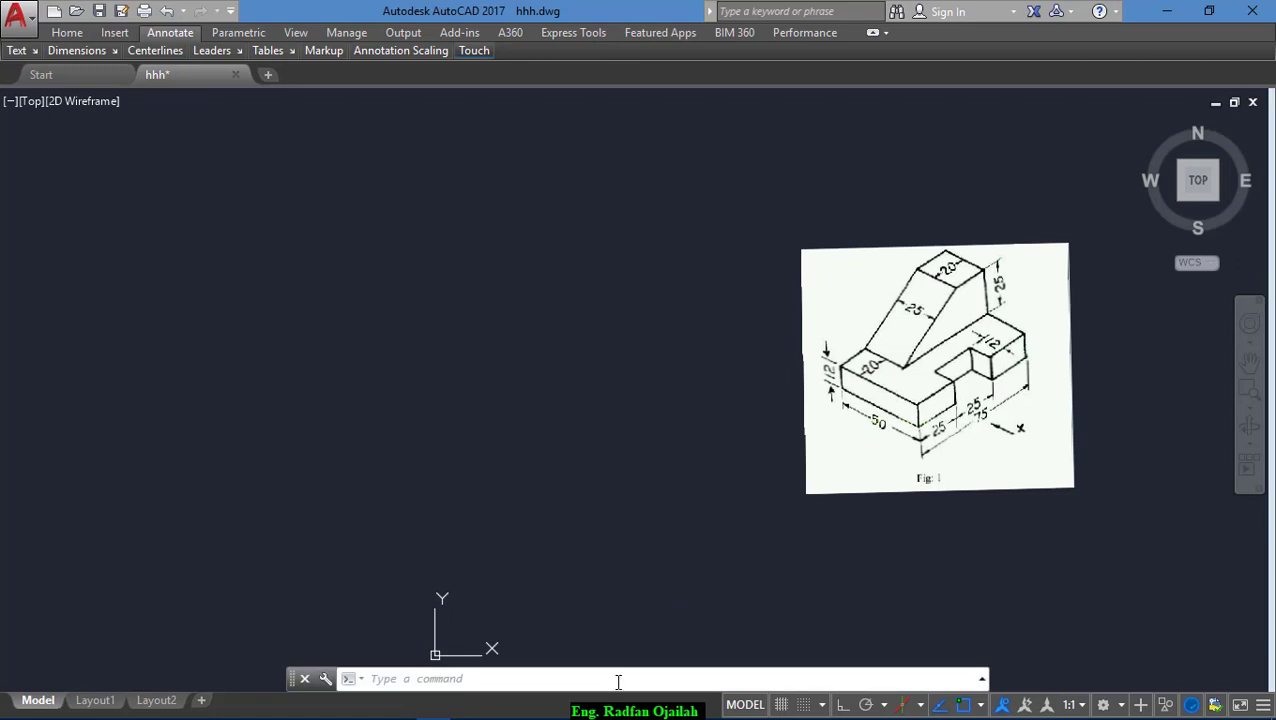
{"action": "key", "text": "BackSpace"}
{"action": "type", "text": "l"}
{"action": "key", "text": "Return"}
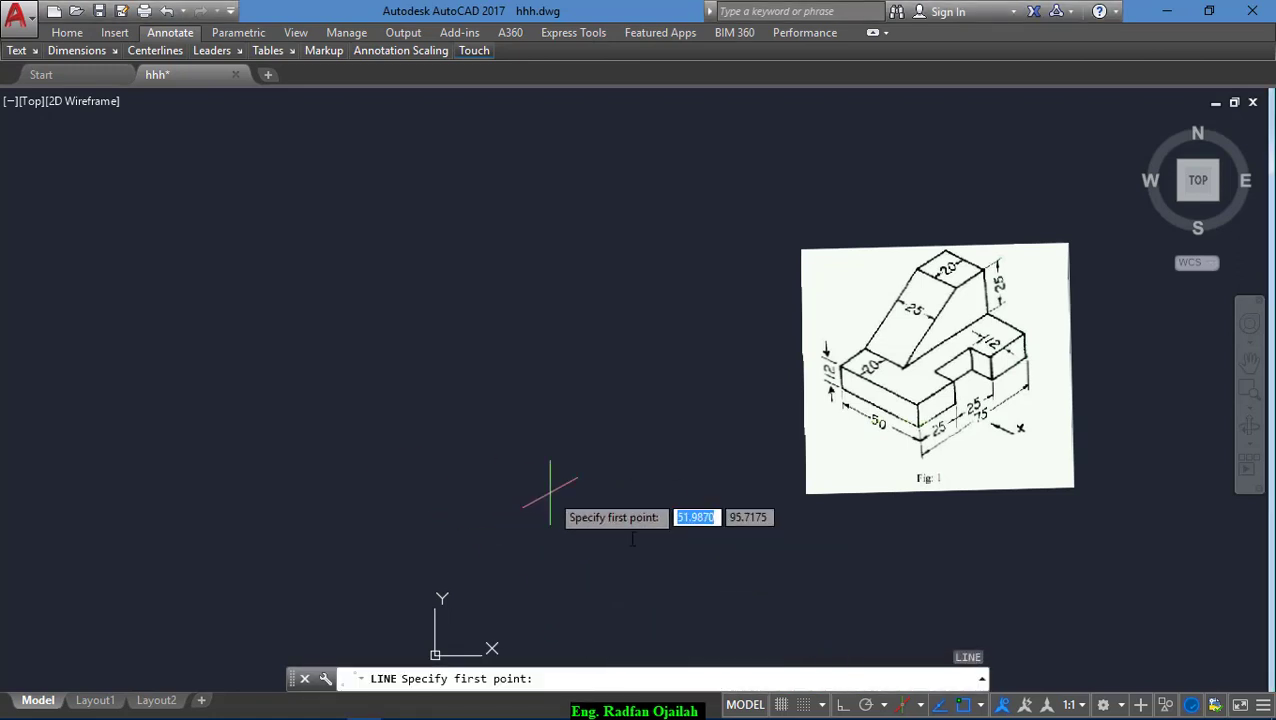
{"action": "left_click", "coordinate": [843, 705]}
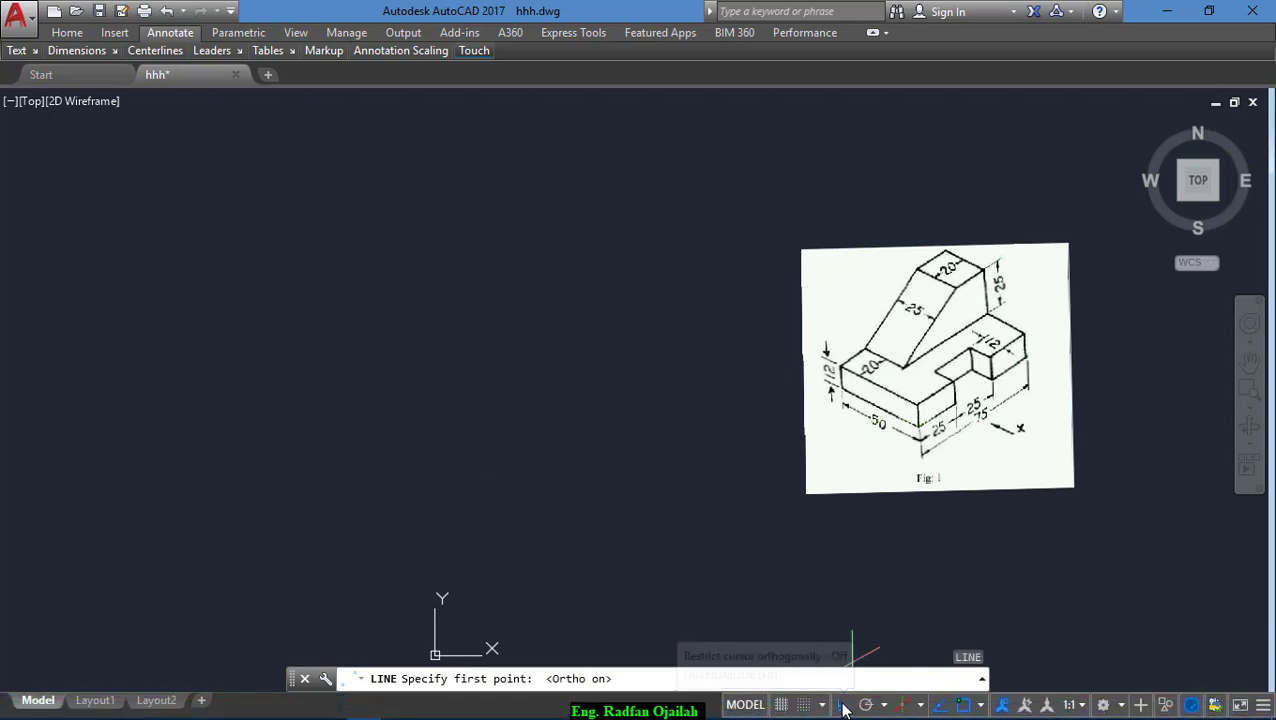
{"action": "left_click", "coordinate": [333, 448]}
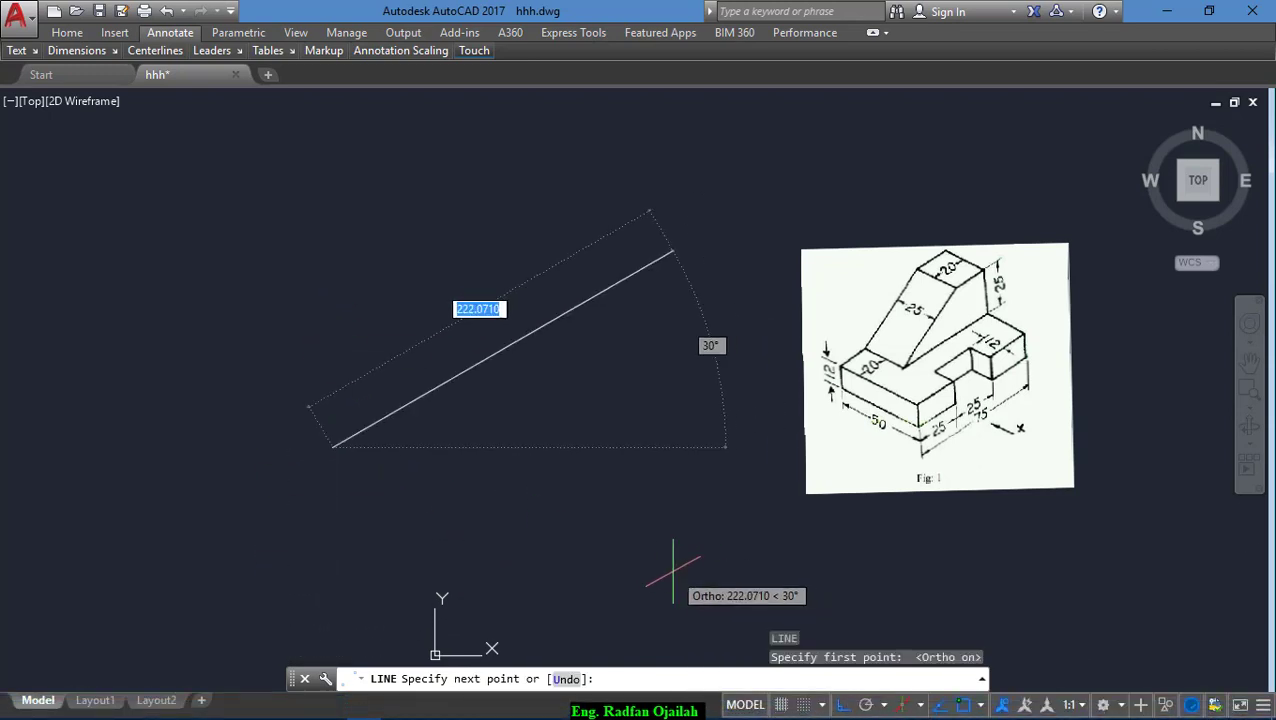
{"action": "key", "text": "F5"}
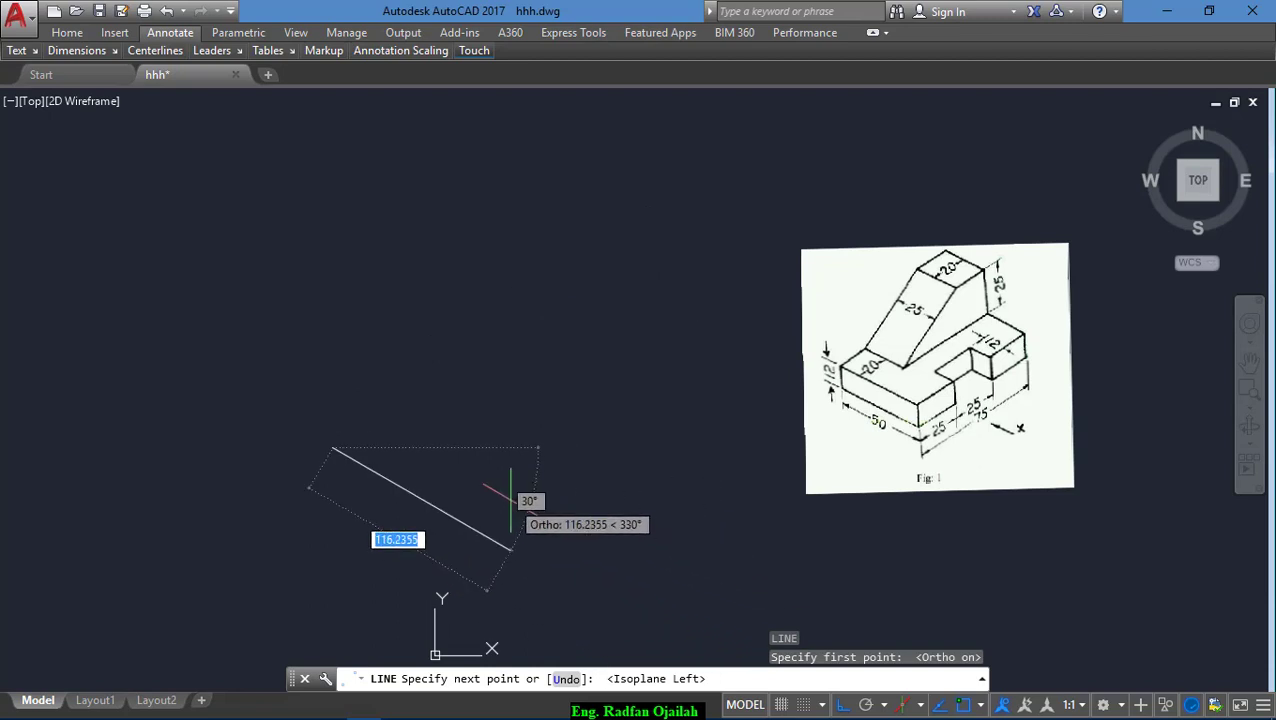
{"action": "type", "text": "50"}
{"action": "key", "text": "Return"}
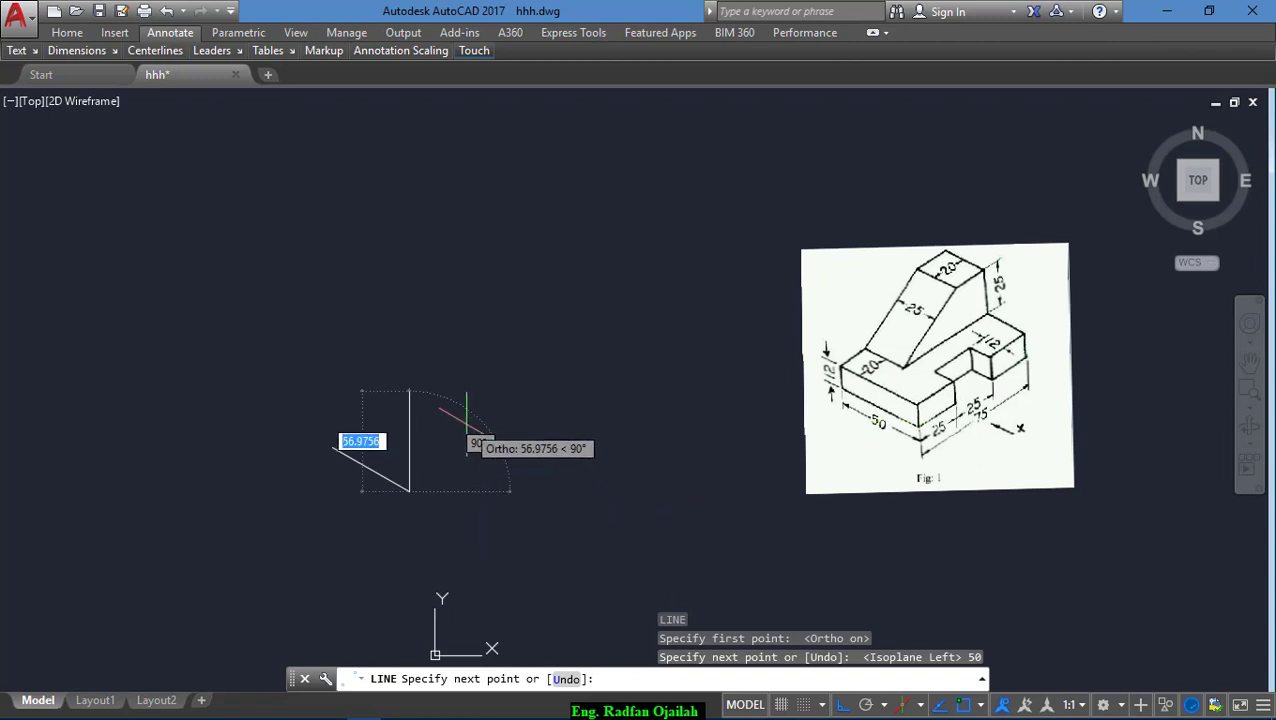
{"action": "type", "text": "12"}
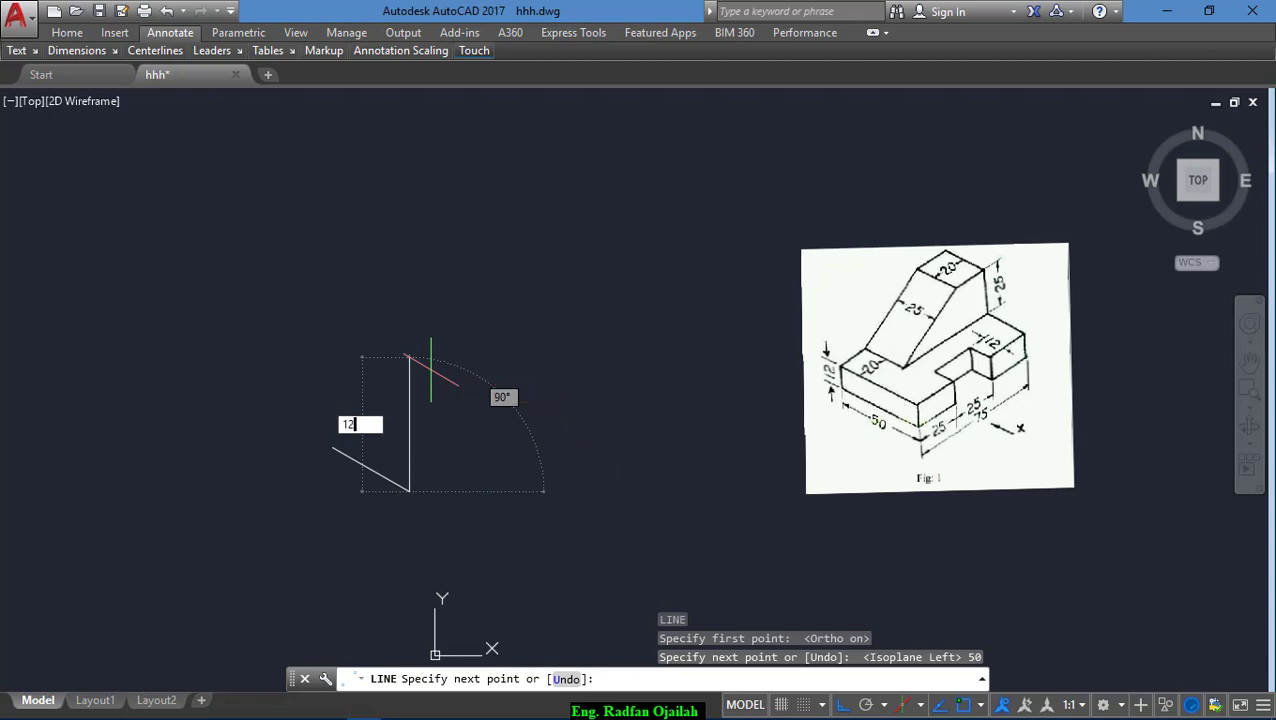
{"action": "key", "text": "Return"}
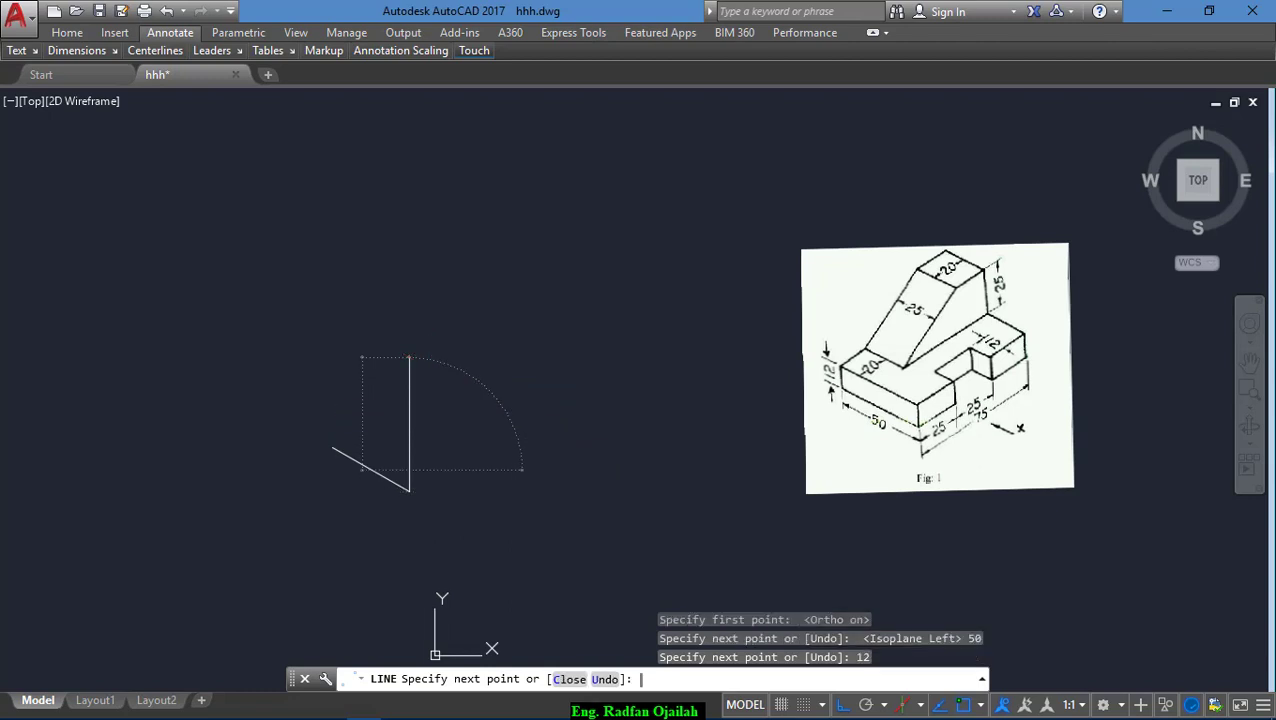
{"action": "key", "text": "Return"}
Step: Copy the 50-unit line from its lower endpoint to the upper end of the 12-unit vertical
{"action": "type", "text": "co"}
{"action": "key", "text": "Return"}
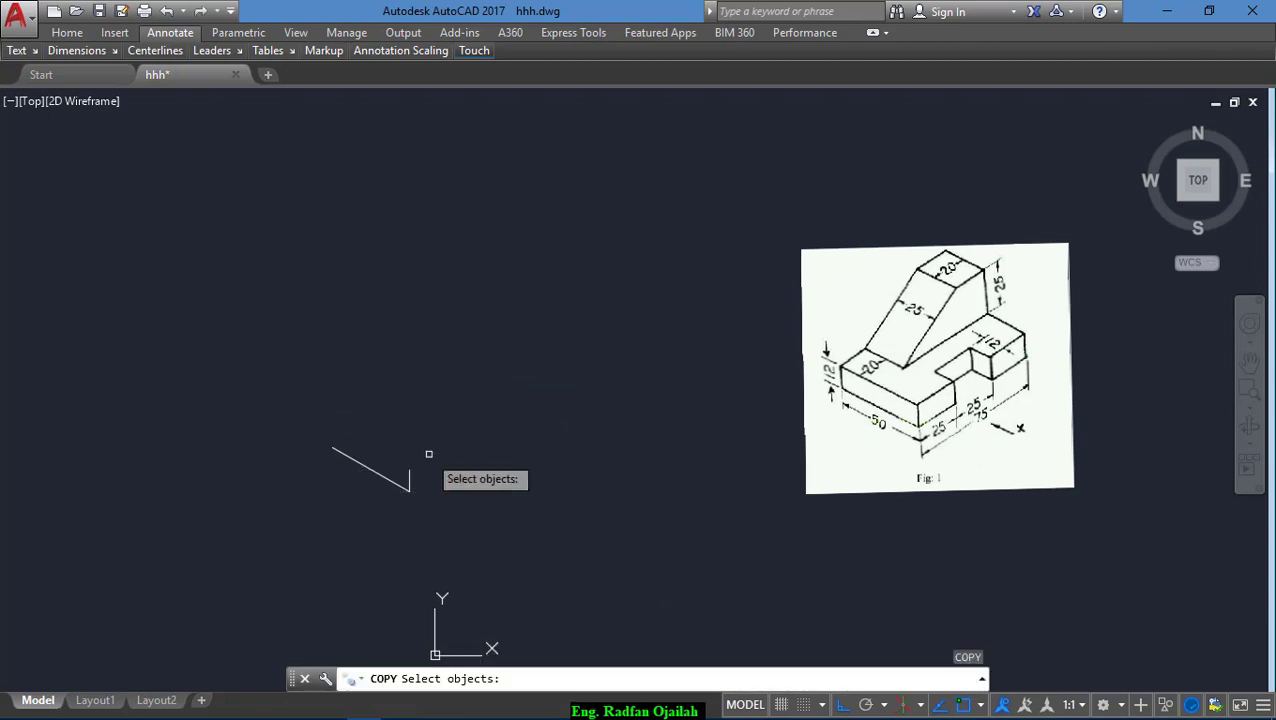
{"action": "left_click", "coordinate": [408, 489]}
{"action": "key", "text": "Return"}
{"action": "left_click", "coordinate": [408, 489]}
{"action": "left_click", "coordinate": [410, 468]}
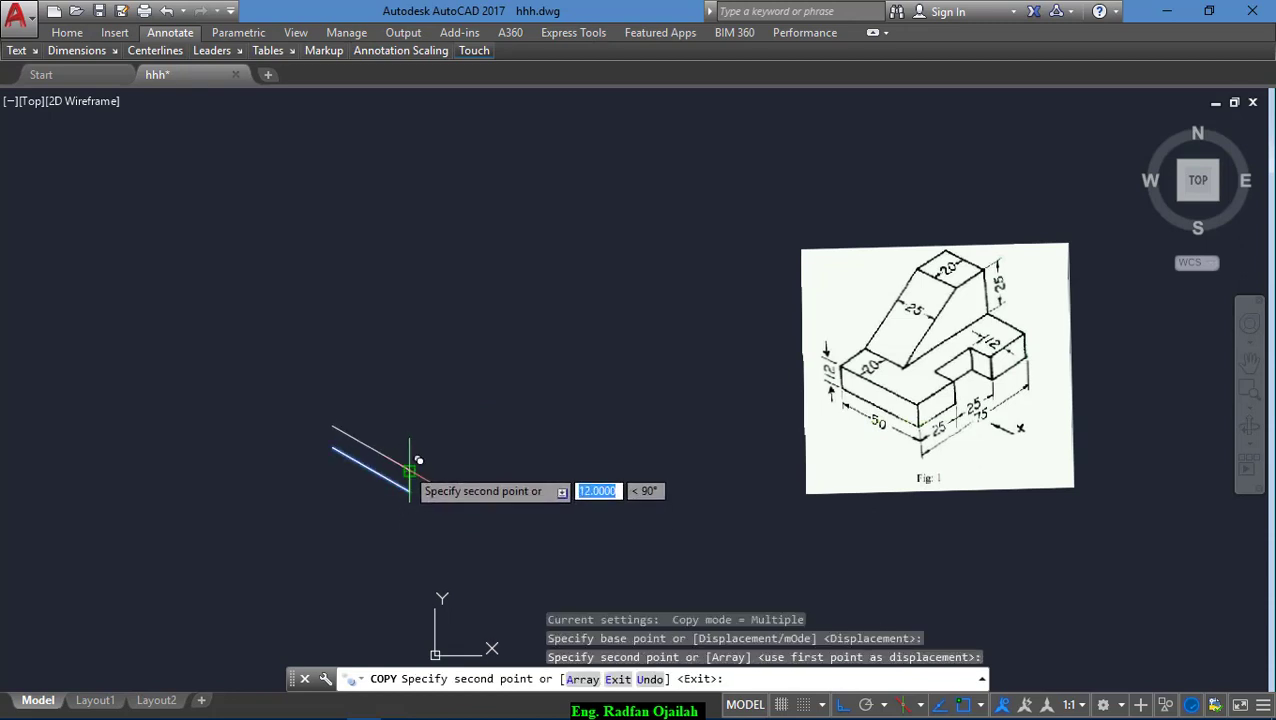
{"action": "key", "text": "Return"}
Step: Copy the 12-unit vertical to the far end of the 50-unit line to close the base's end face
{"action": "left_click", "coordinate": [408, 484]}
{"action": "key", "text": "Return"}
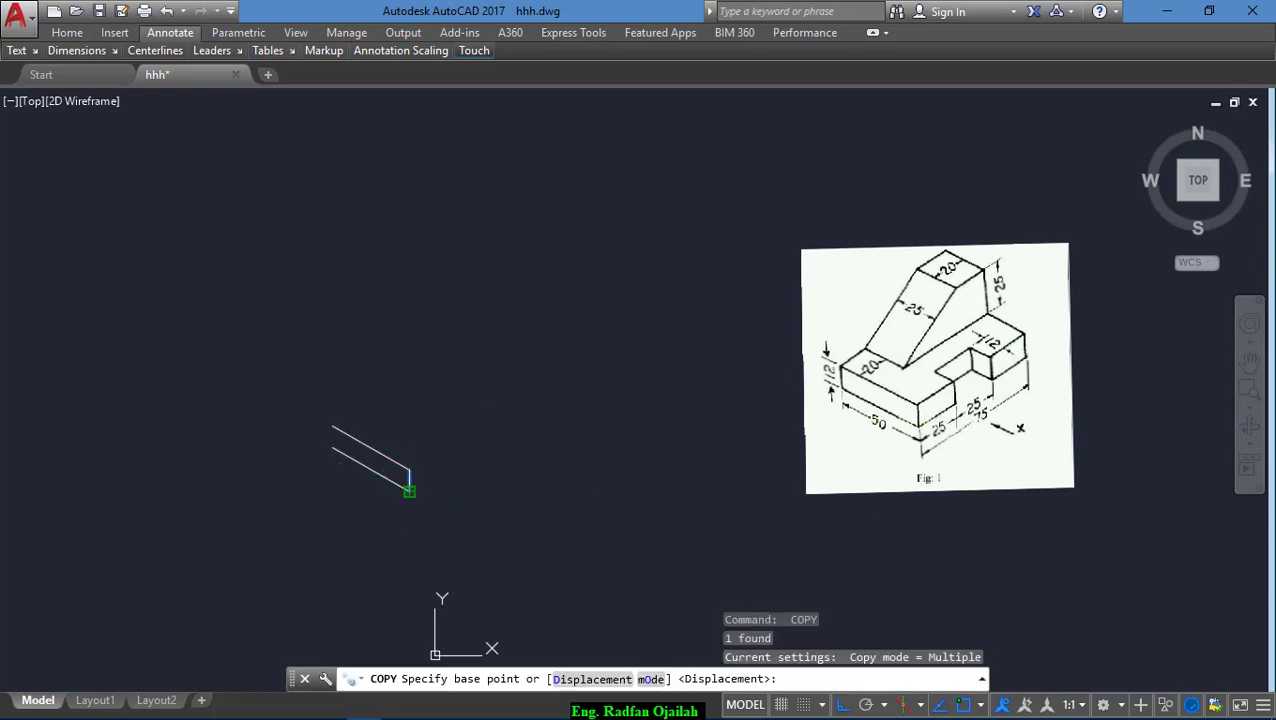
{"action": "left_click", "coordinate": [408, 489]}
{"action": "left_click", "coordinate": [332, 447]}
{"action": "key", "text": "Escape"}
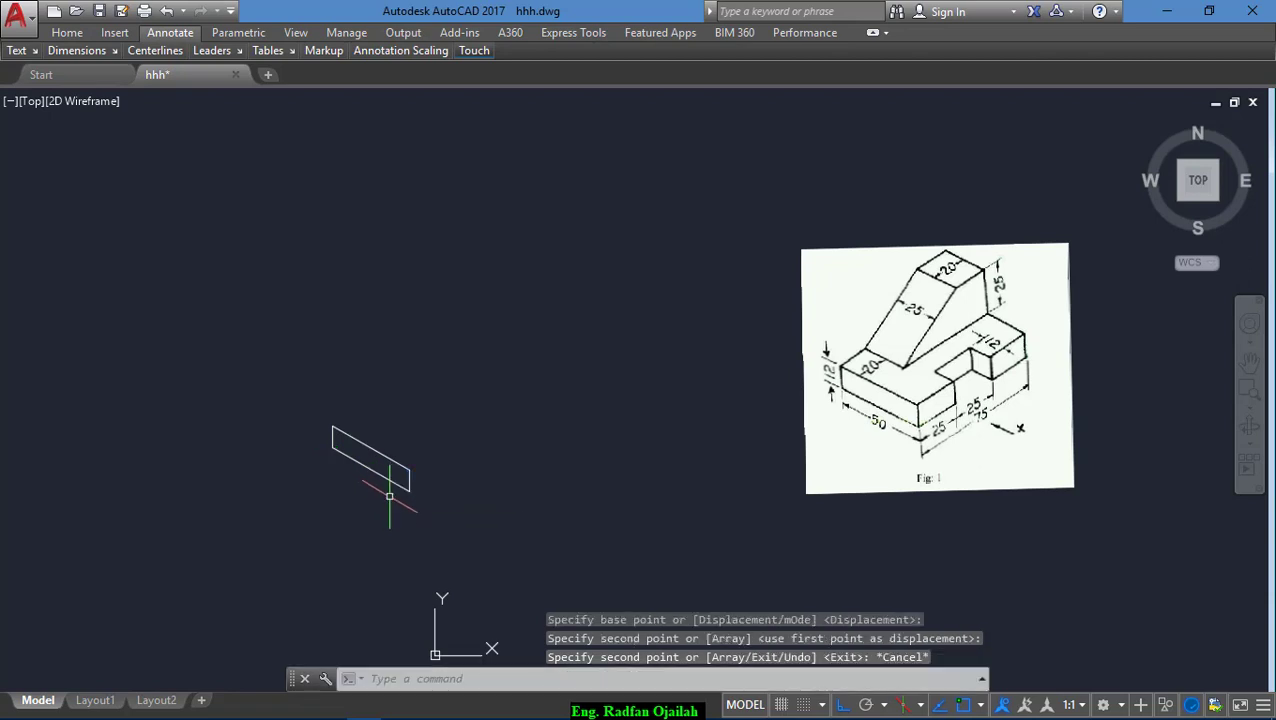
Step: From the end face's lowest corner, draw a 75-unit line at 30° and continue it 12 units vertically upward
{"action": "type", "text": "l"}
{"action": "key", "text": "Return"}
{"action": "left_click", "coordinate": [409, 490]}
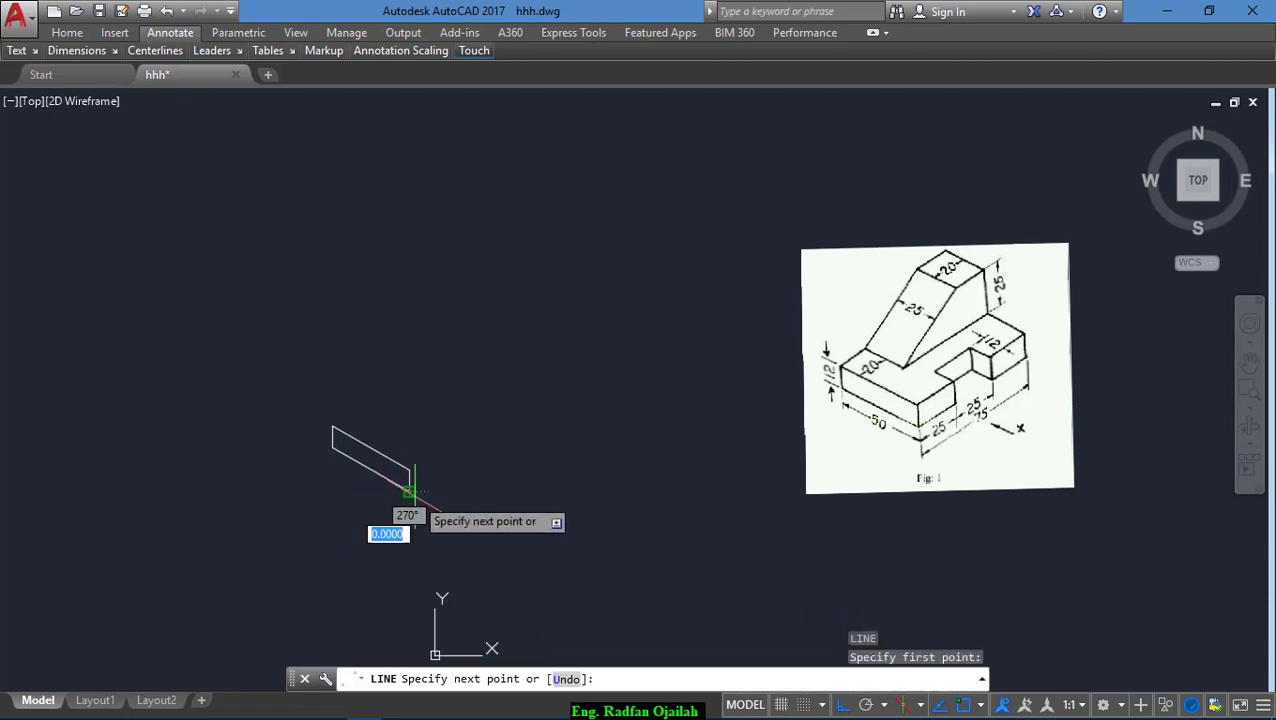
{"action": "key", "text": "F4"}
{"action": "key", "text": "F5"}
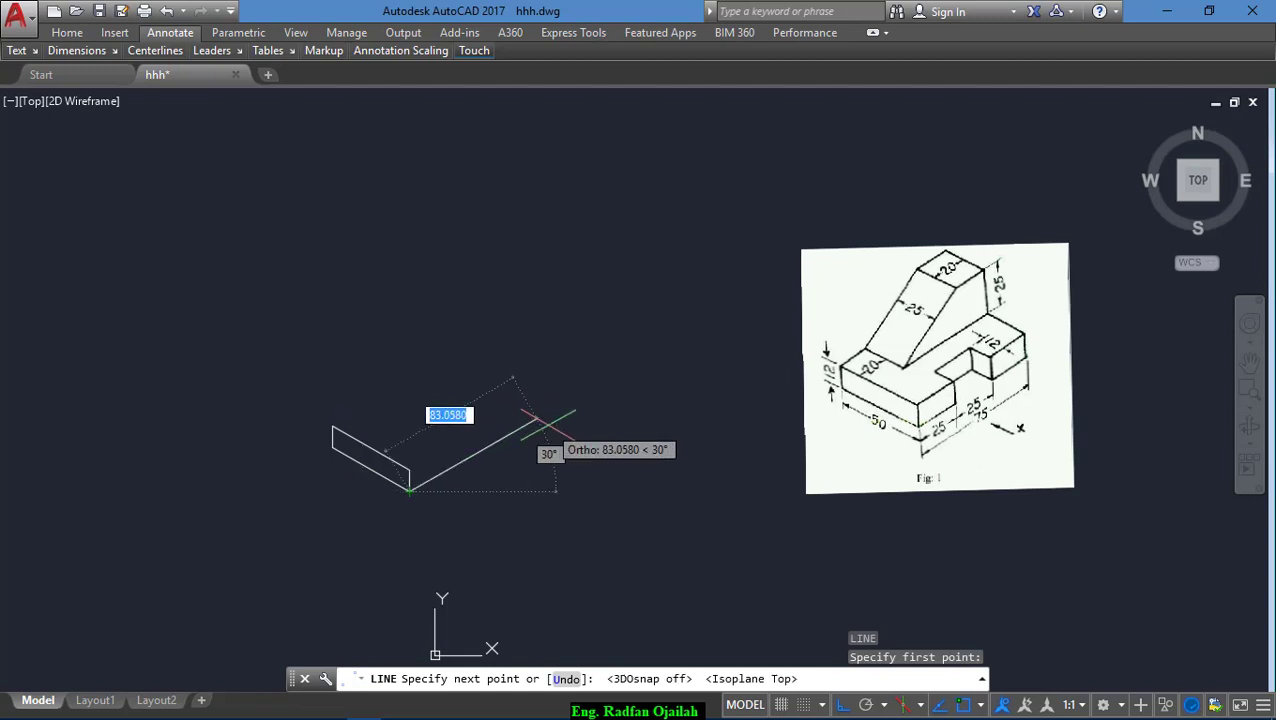
{"action": "type", "text": "75"}
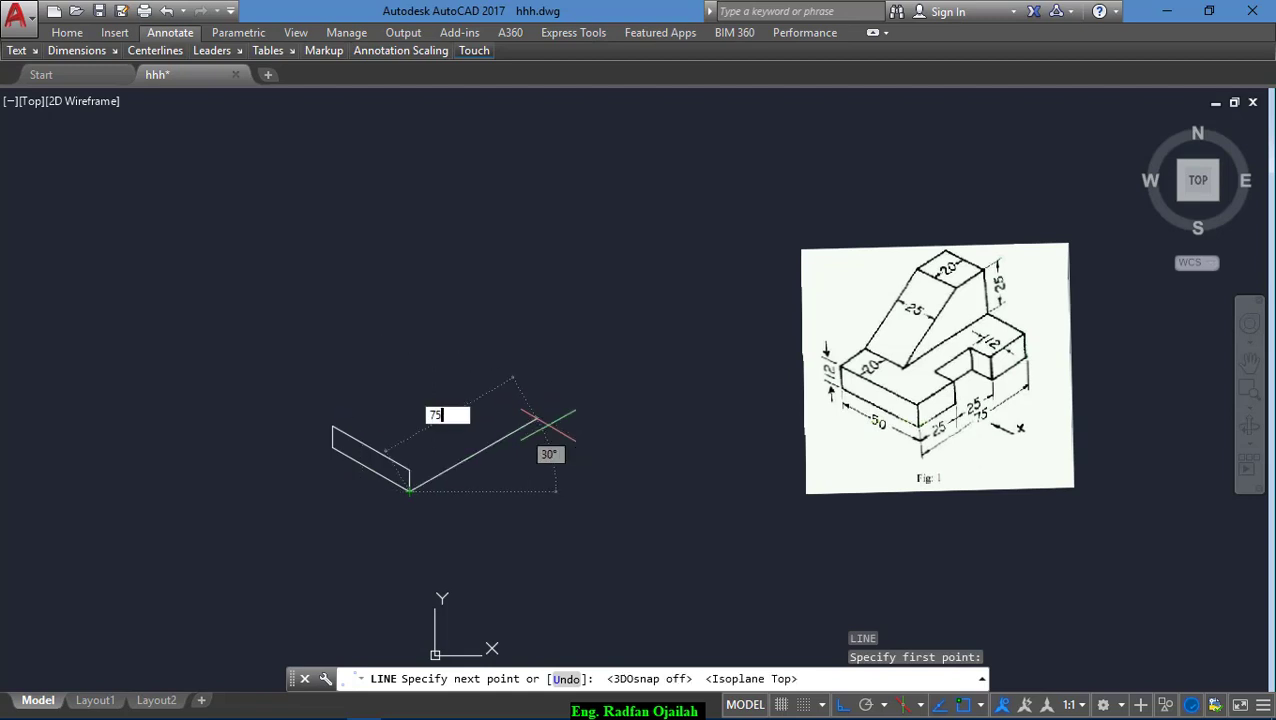
{"action": "key", "text": "Return"}
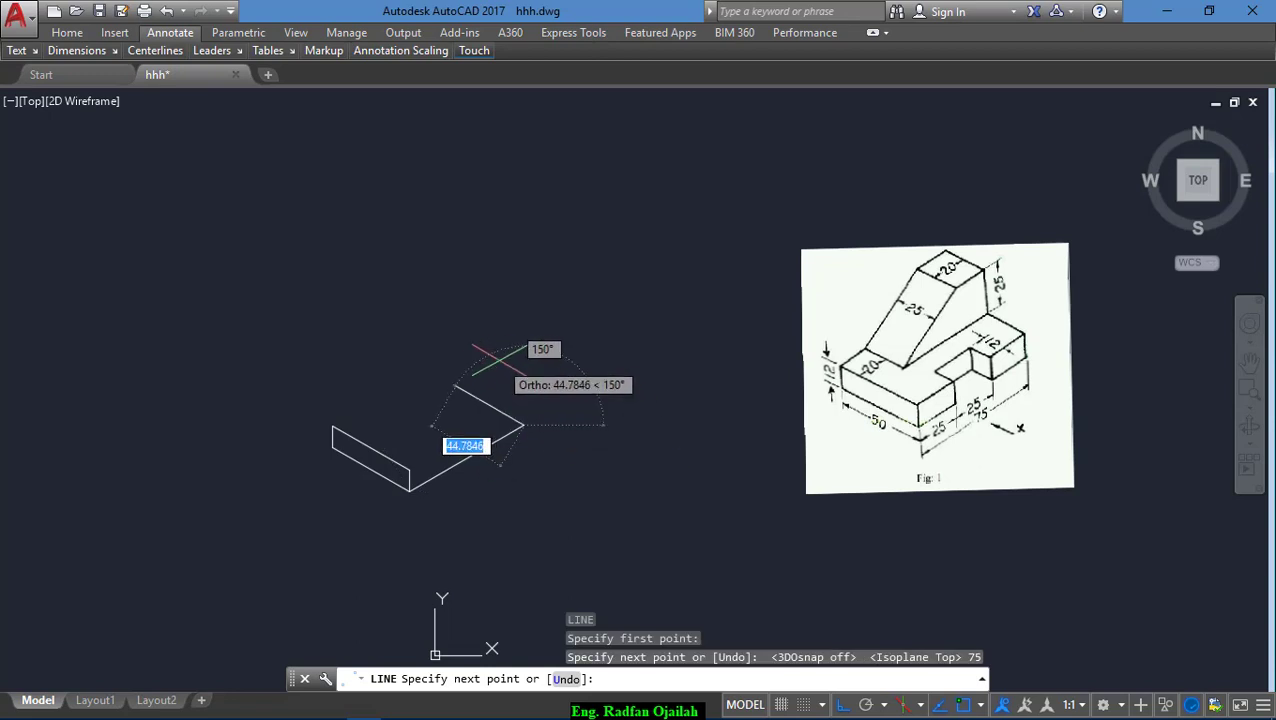
{"action": "key", "text": "F5"}
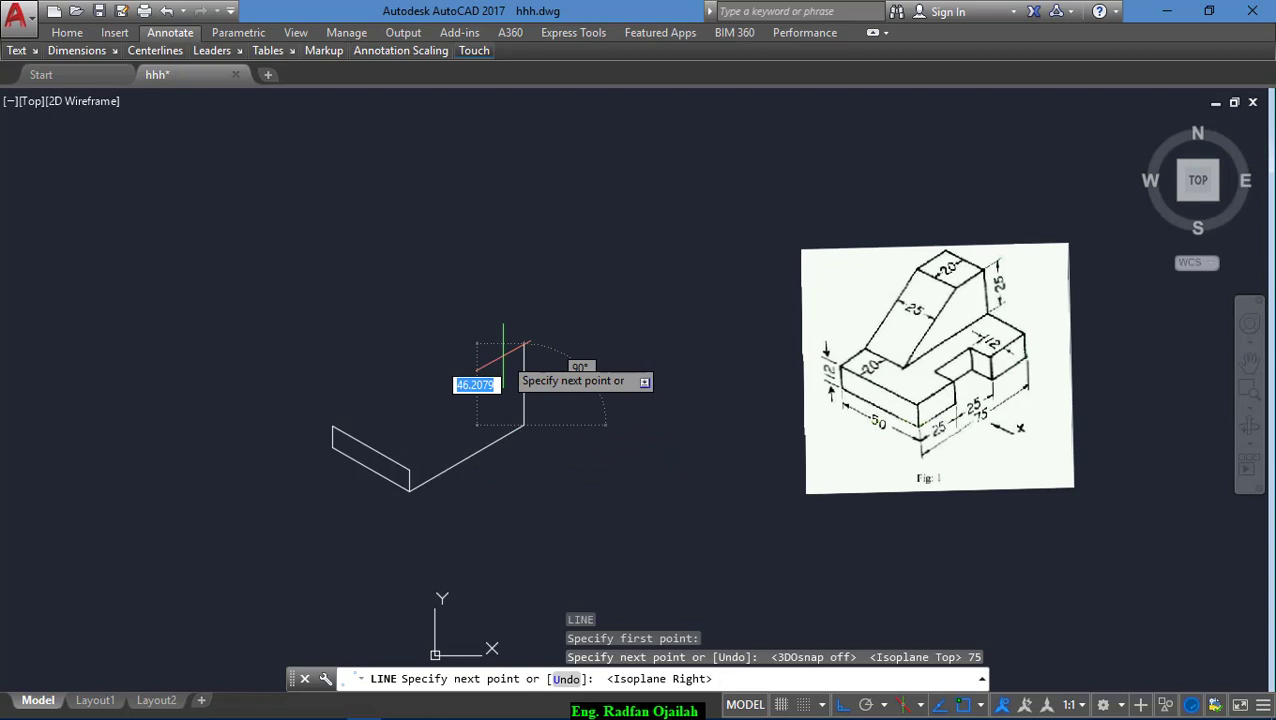
{"action": "type", "text": "12"}
{"action": "key", "text": "Return"}
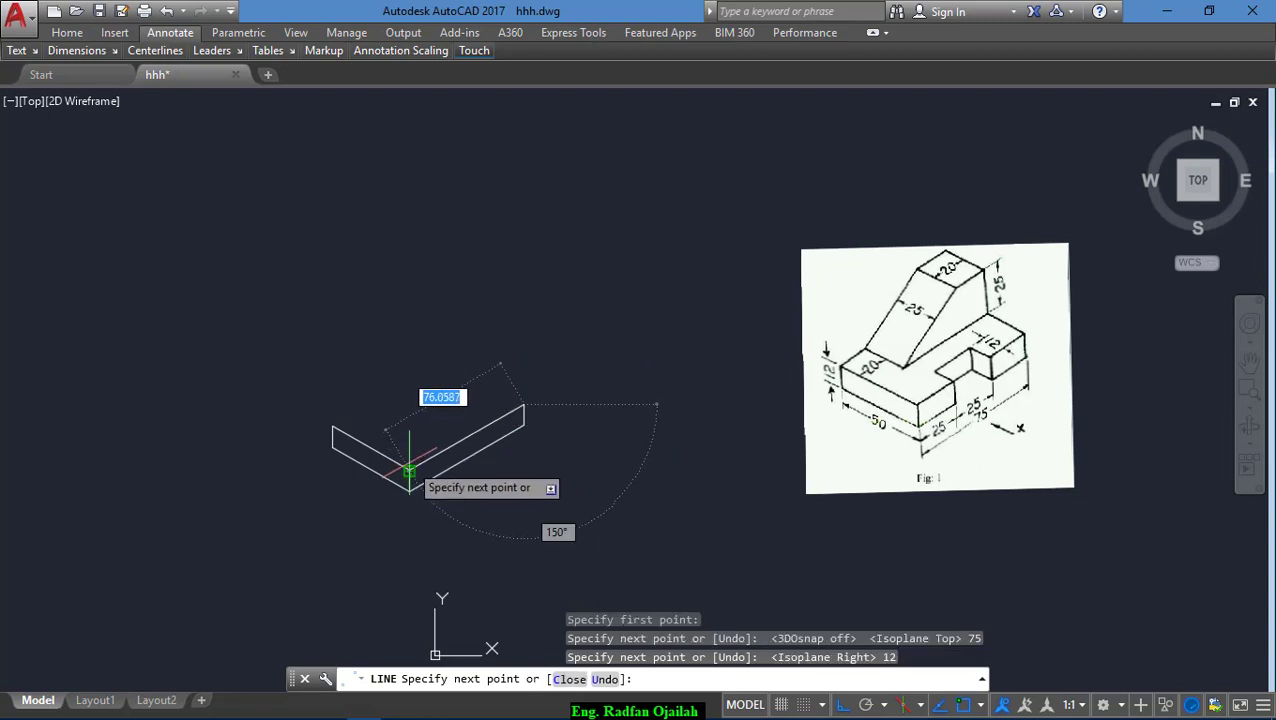
{"action": "key", "text": "Escape"}
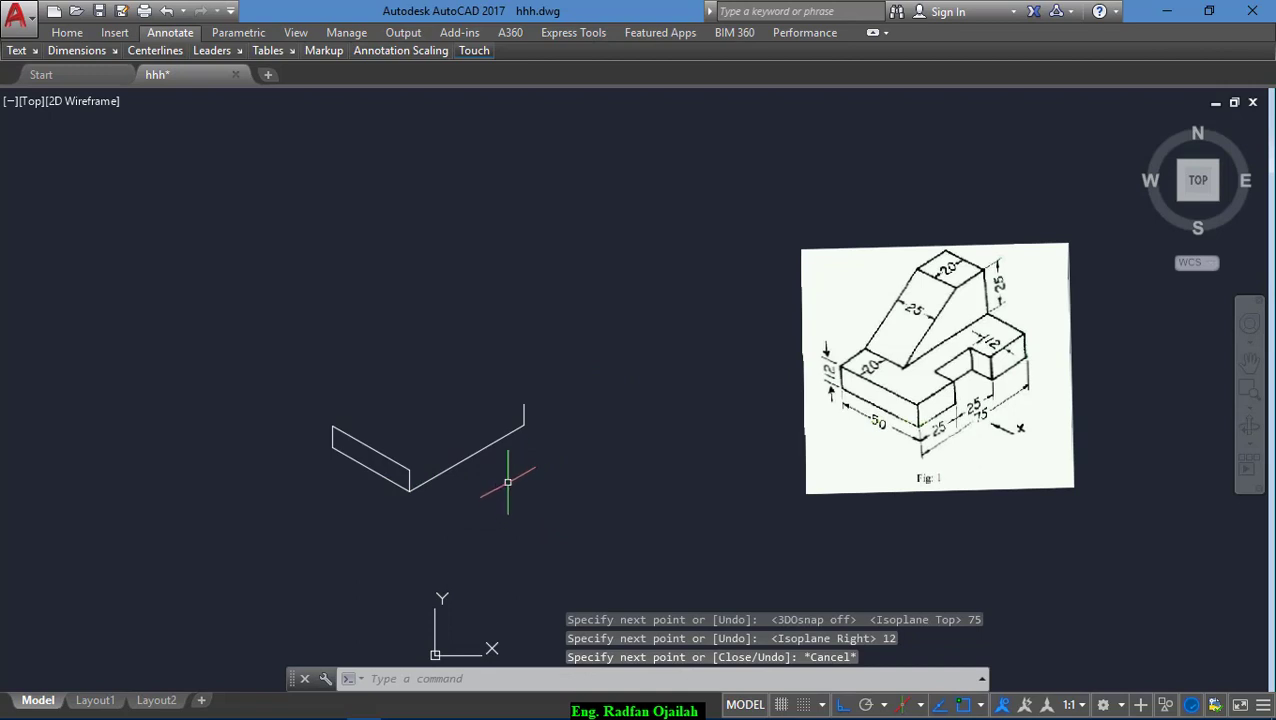
Step: Draw a separate 25-unit line at 30° in the empty area below the 75-unit edge
{"action": "type", "text": "l"}
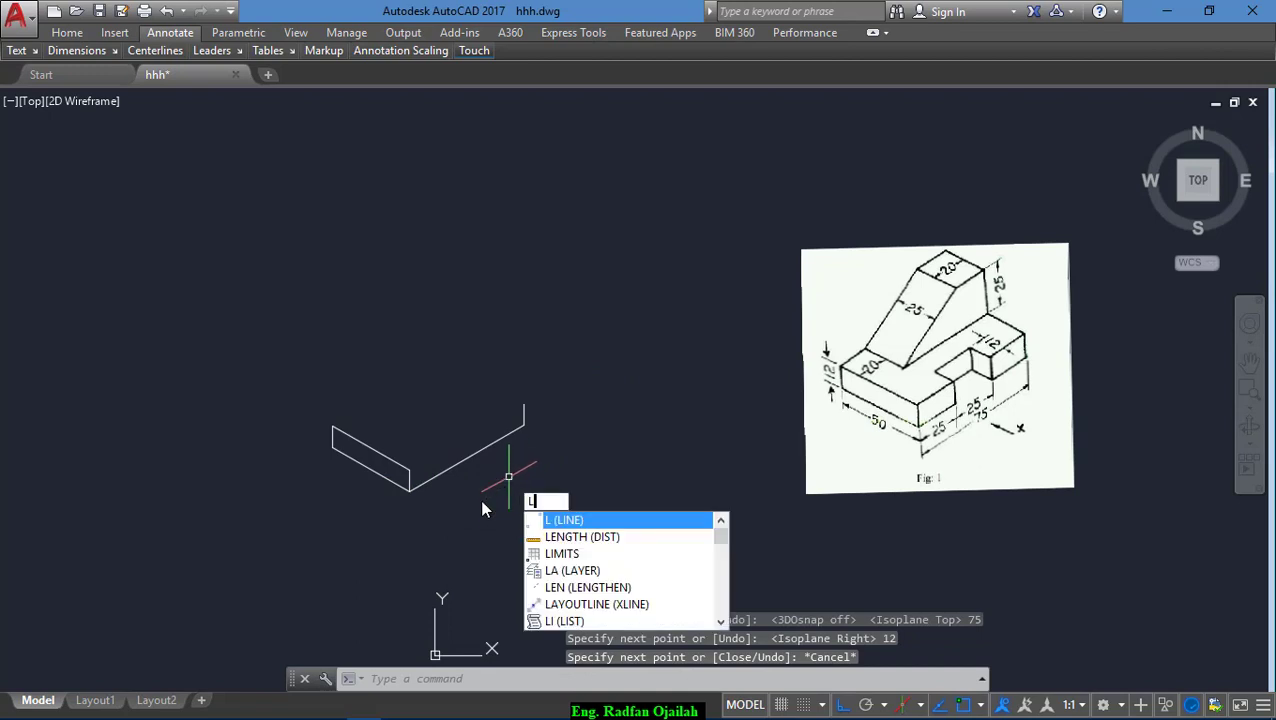
{"action": "key", "text": "Return"}
{"action": "left_click", "coordinate": [466, 509]}
{"action": "type", "text": "25"}
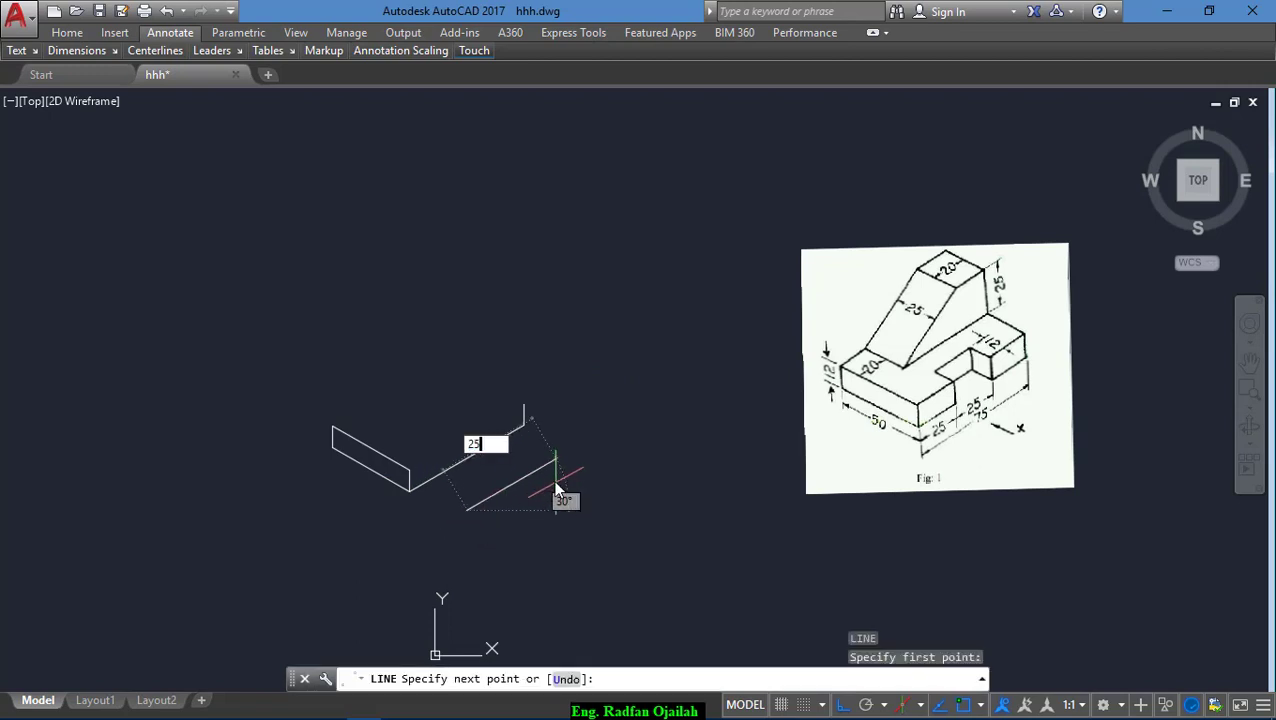
{"action": "key", "text": "Return"}
{"action": "key", "text": "Return"}
Step: Move the 25-unit line by its midpoint onto the midpoint of the 75-unit edge
{"action": "type", "text": "m"}
{"action": "key", "text": "Return"}
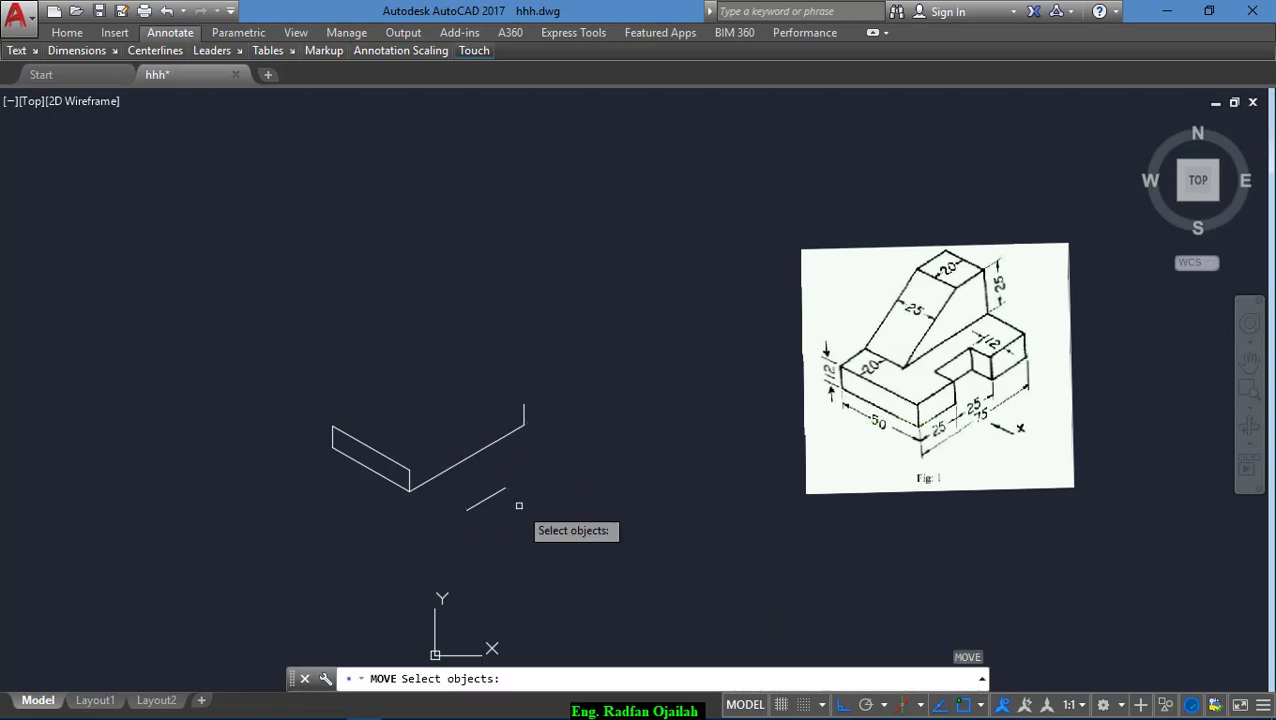
{"action": "left_click", "coordinate": [486, 498]}
{"action": "key", "text": "Return"}
{"action": "left_click", "coordinate": [486, 498]}
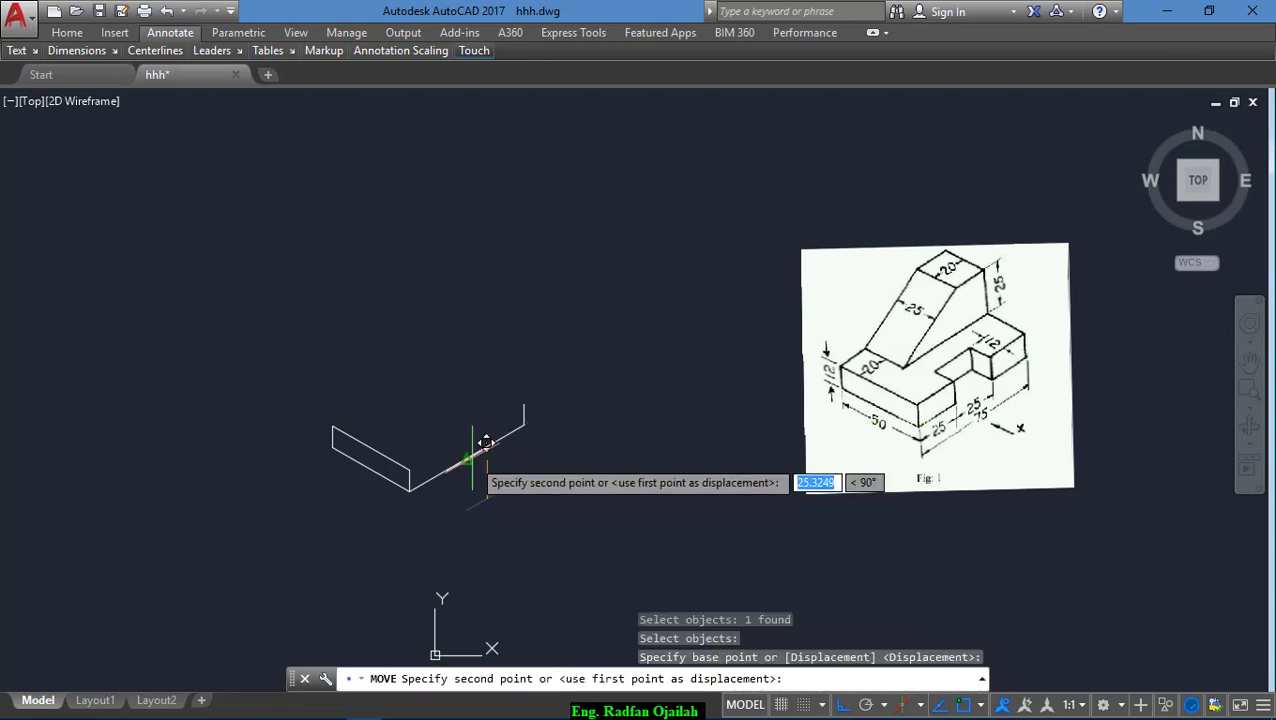
{"action": "left_click", "coordinate": [468, 456]}
{"action": "key", "text": "Escape"}
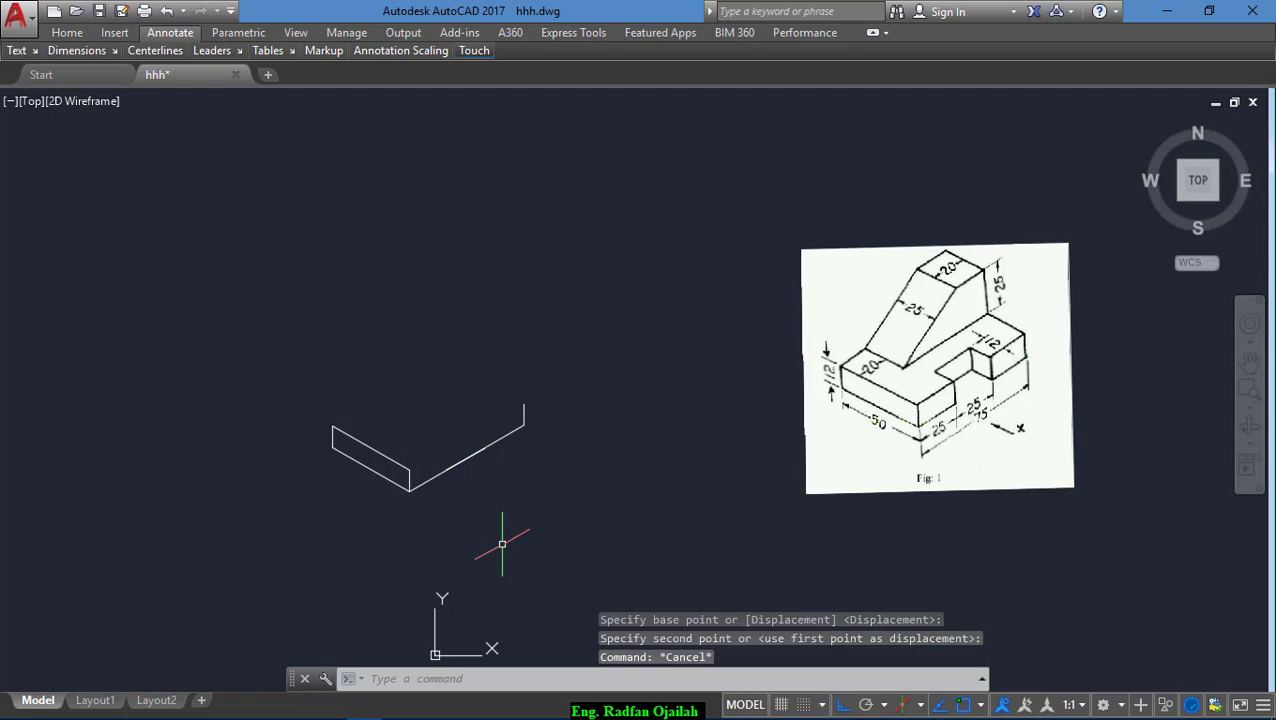
Step: Draw a 12-unit line at 150° in the left isoplane from the upper end of the centred 25-unit line
{"action": "type", "text": "l"}
{"action": "key", "text": "Return"}
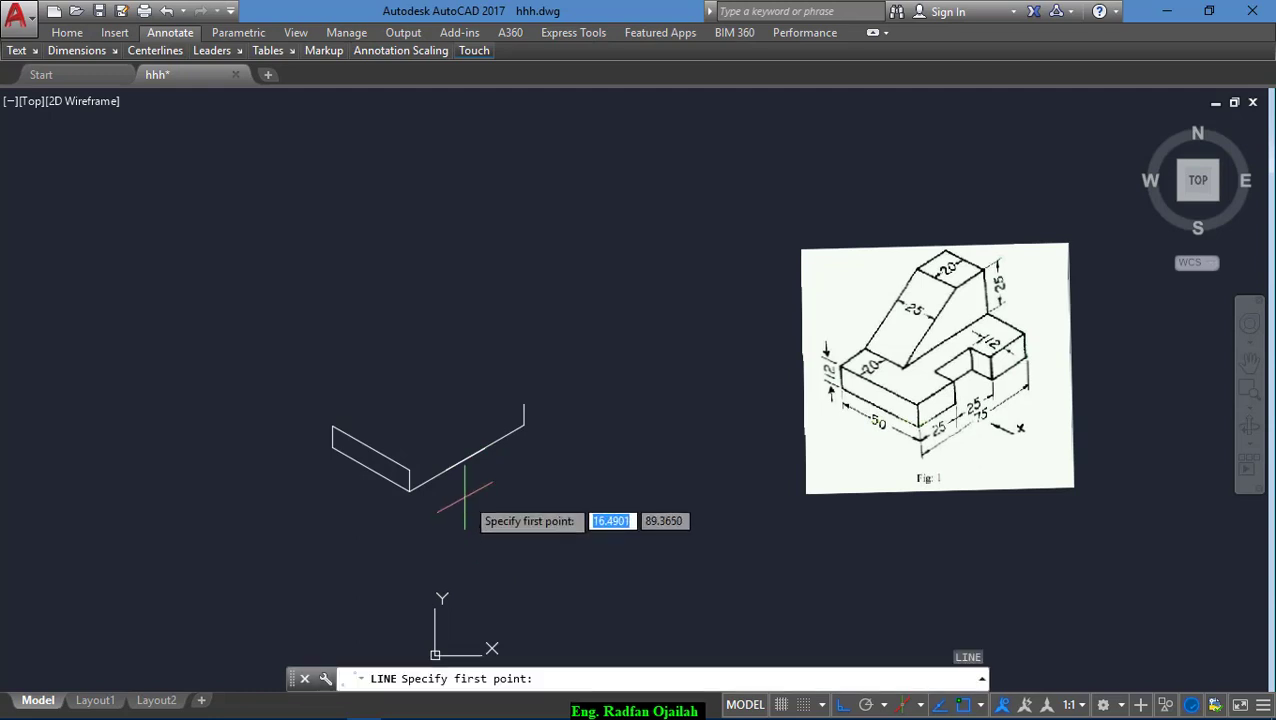
{"action": "left_click", "coordinate": [482, 448]}
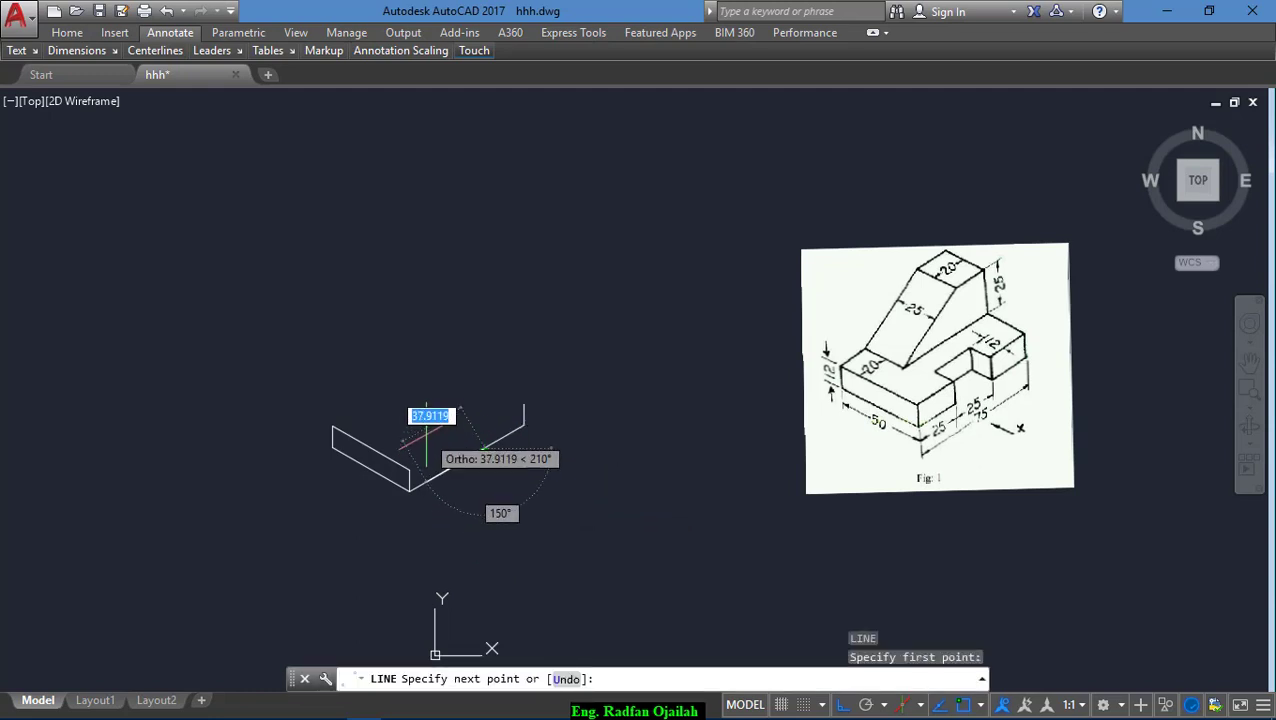
{"action": "key", "text": "F5"}
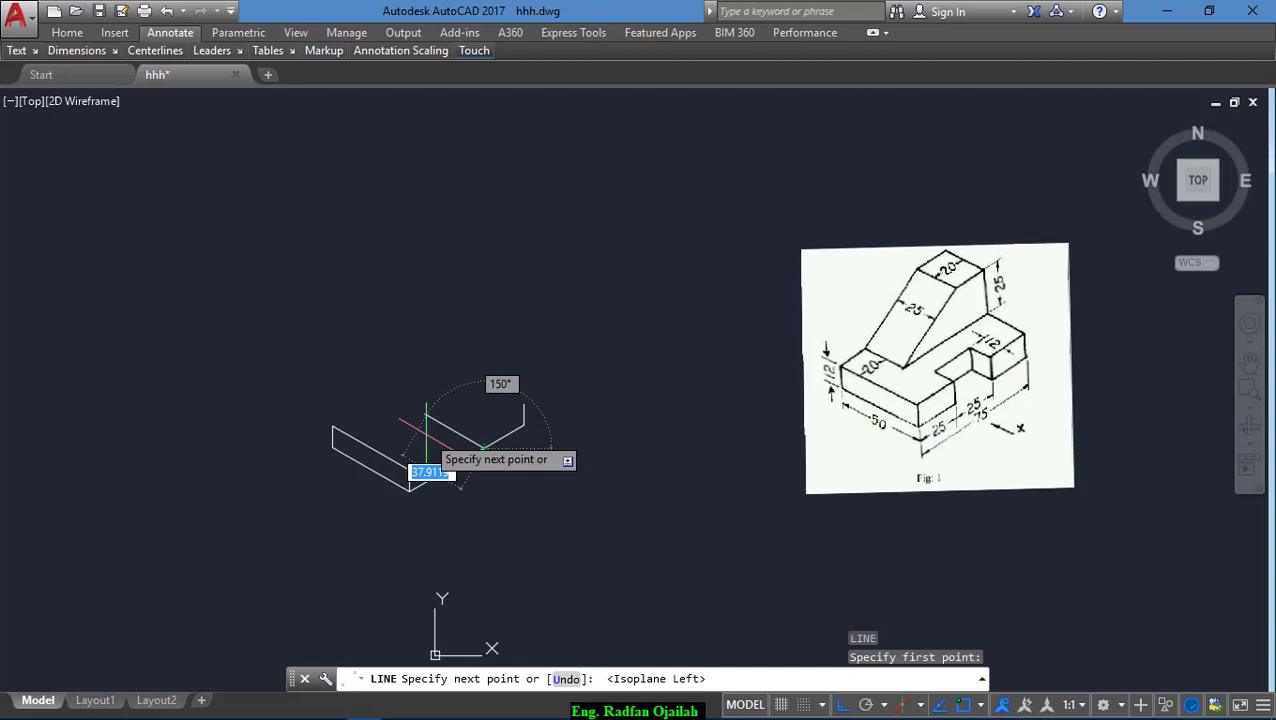
{"action": "type", "text": "12"}
{"action": "key", "text": "Return"}
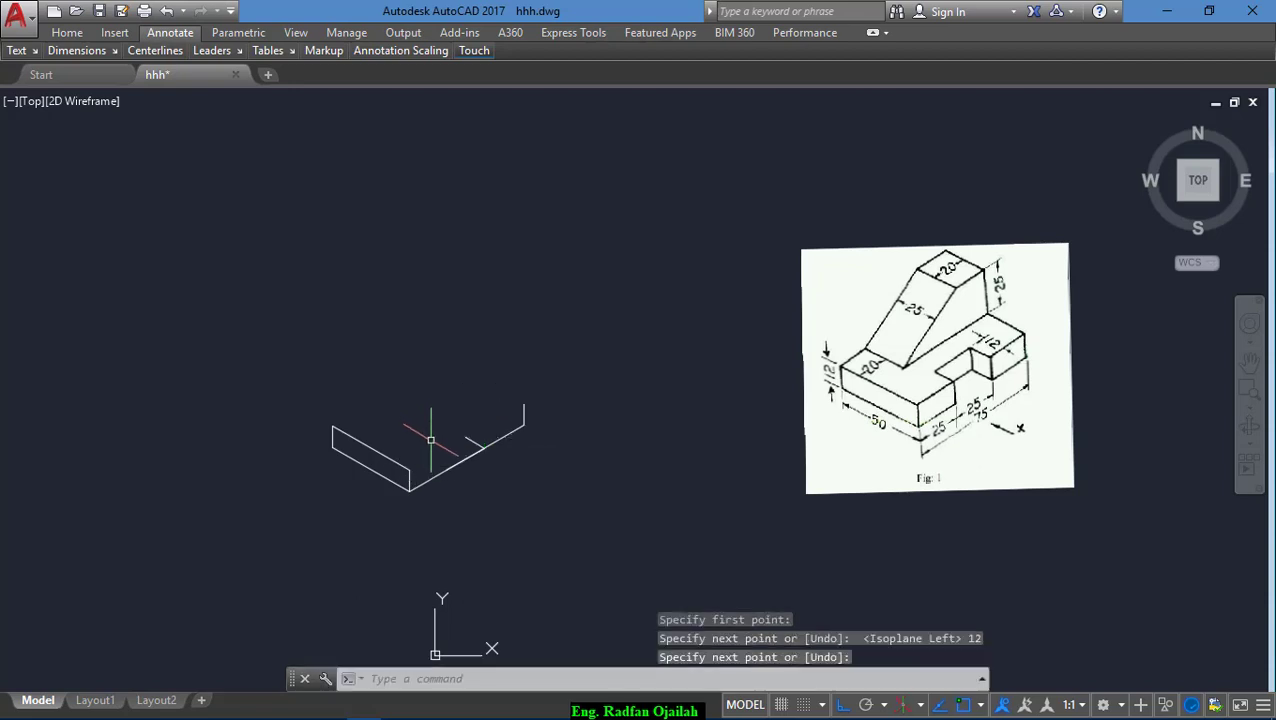
{"action": "key", "text": "Escape"}
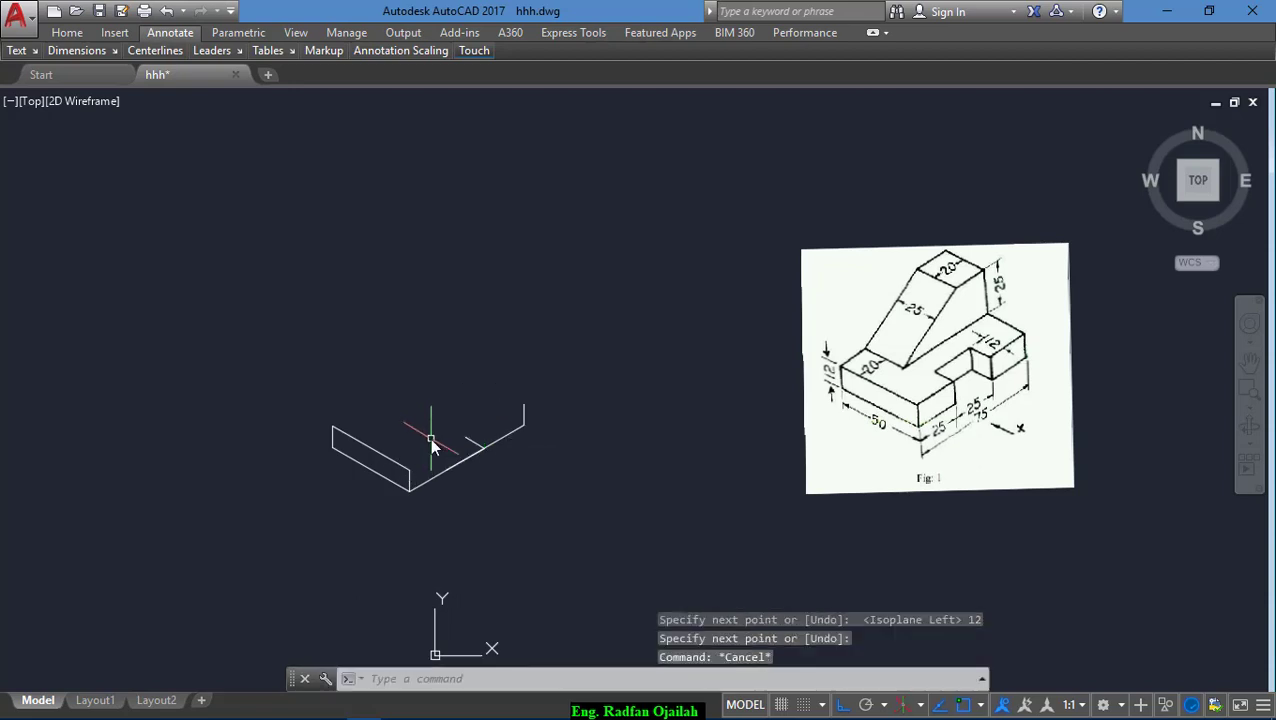
Step: Move the 25-unit line from its upper endpoint to the inner end of the 12-unit notch line
{"action": "type", "text": "m"}
{"action": "key", "text": "Return"}
{"action": "left_click", "coordinate": [450, 467]}
{"action": "key", "text": "Return"}
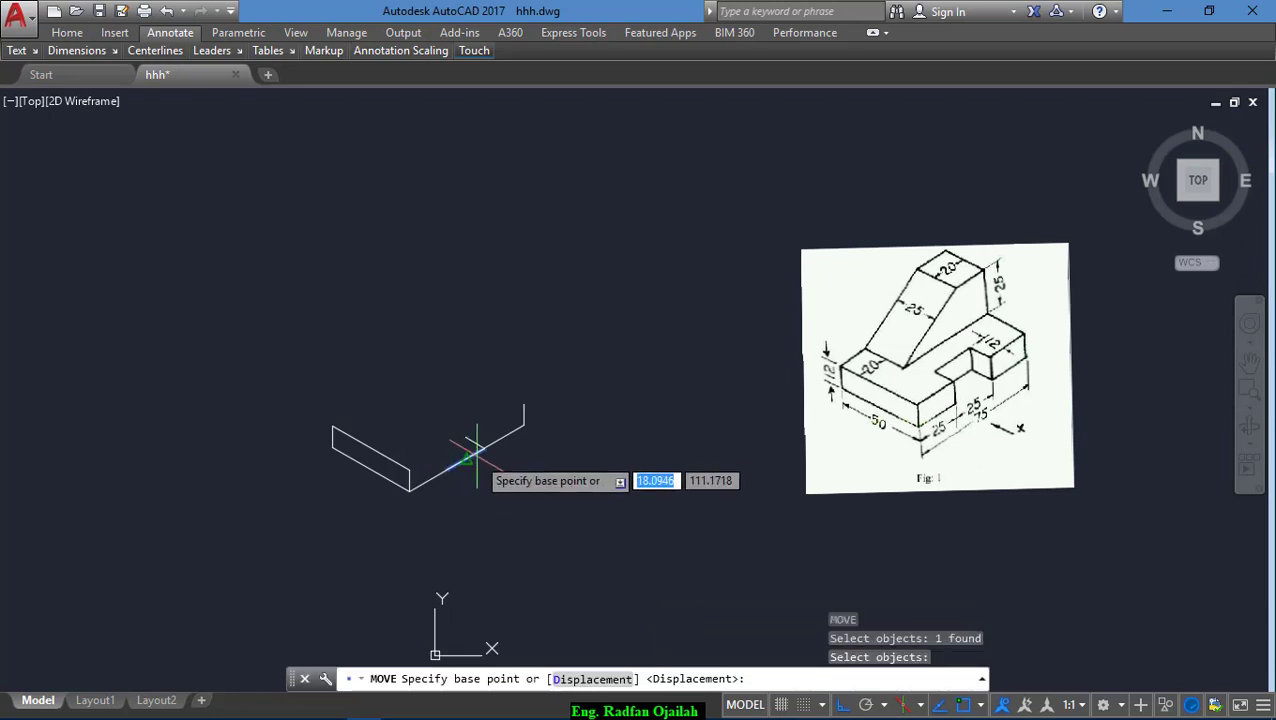
{"action": "left_click", "coordinate": [486, 446]}
{"action": "left_click", "coordinate": [470, 437]}
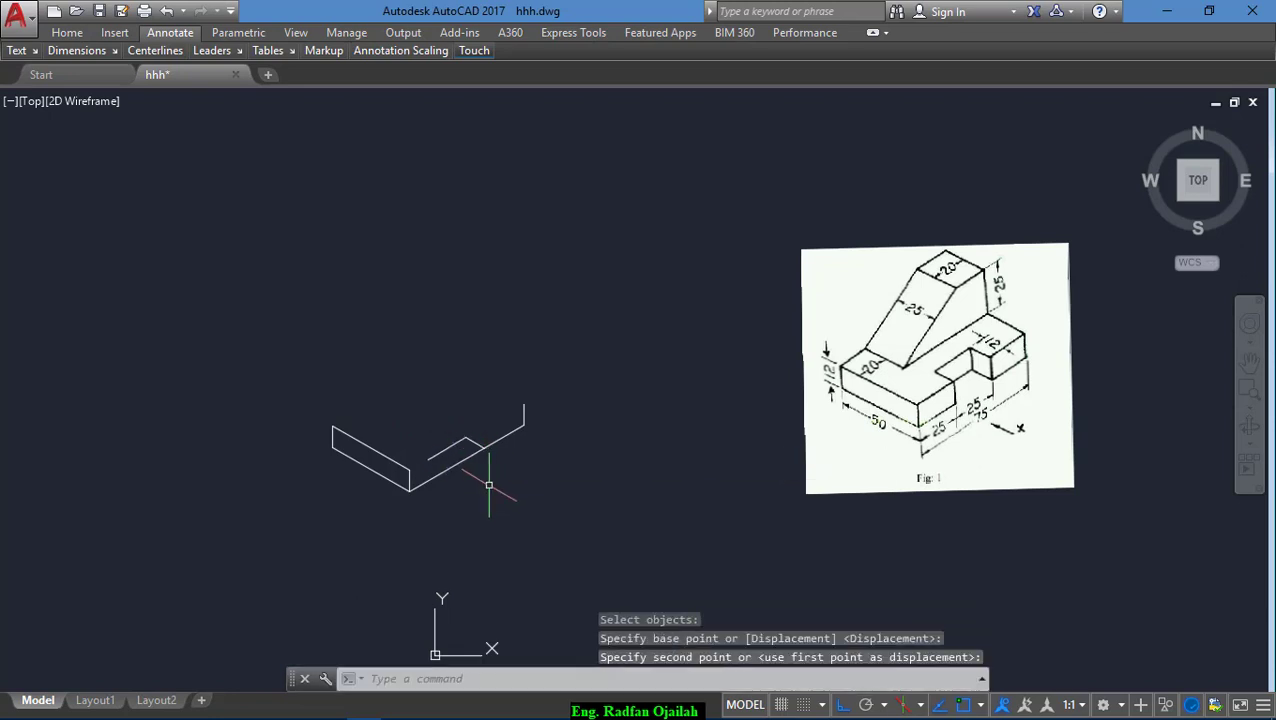
{"action": "key", "text": "Escape"}
{"action": "type", "text": "c"}
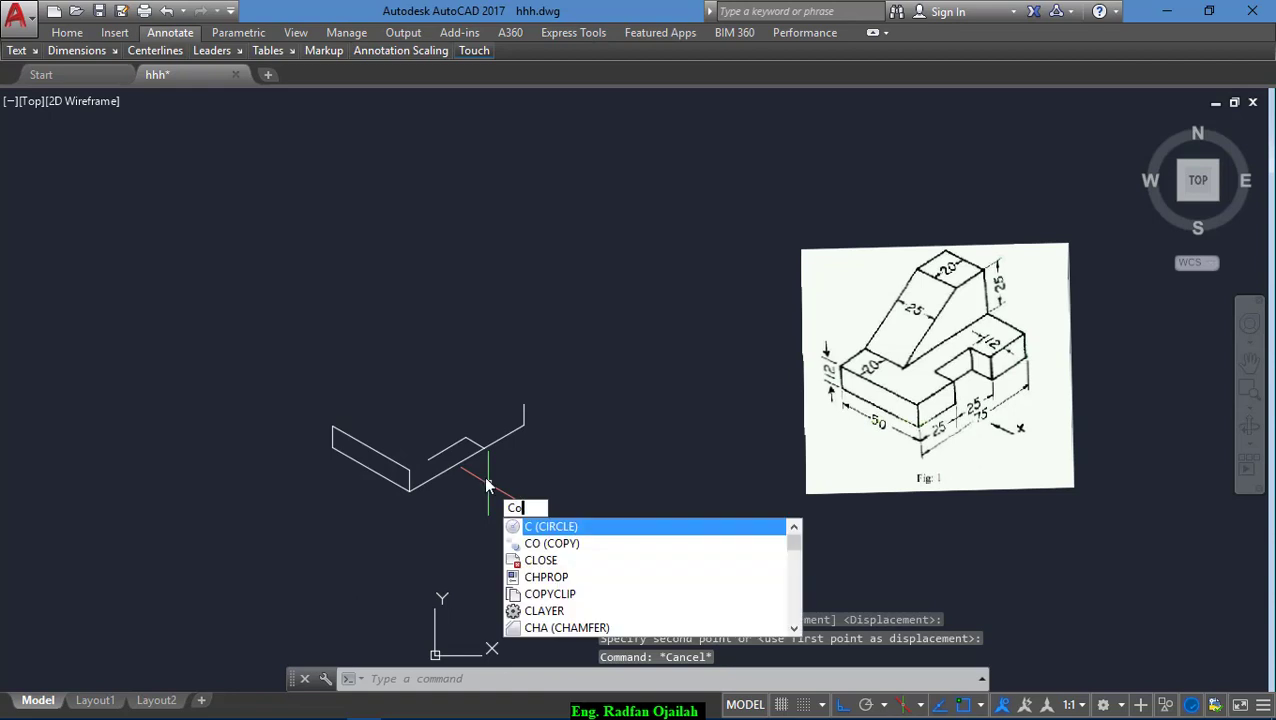
{"action": "type", "text": "o"}
{"action": "key", "text": "Return"}
{"action": "left_click", "coordinate": [472, 445]}
{"action": "key", "text": "Return"}
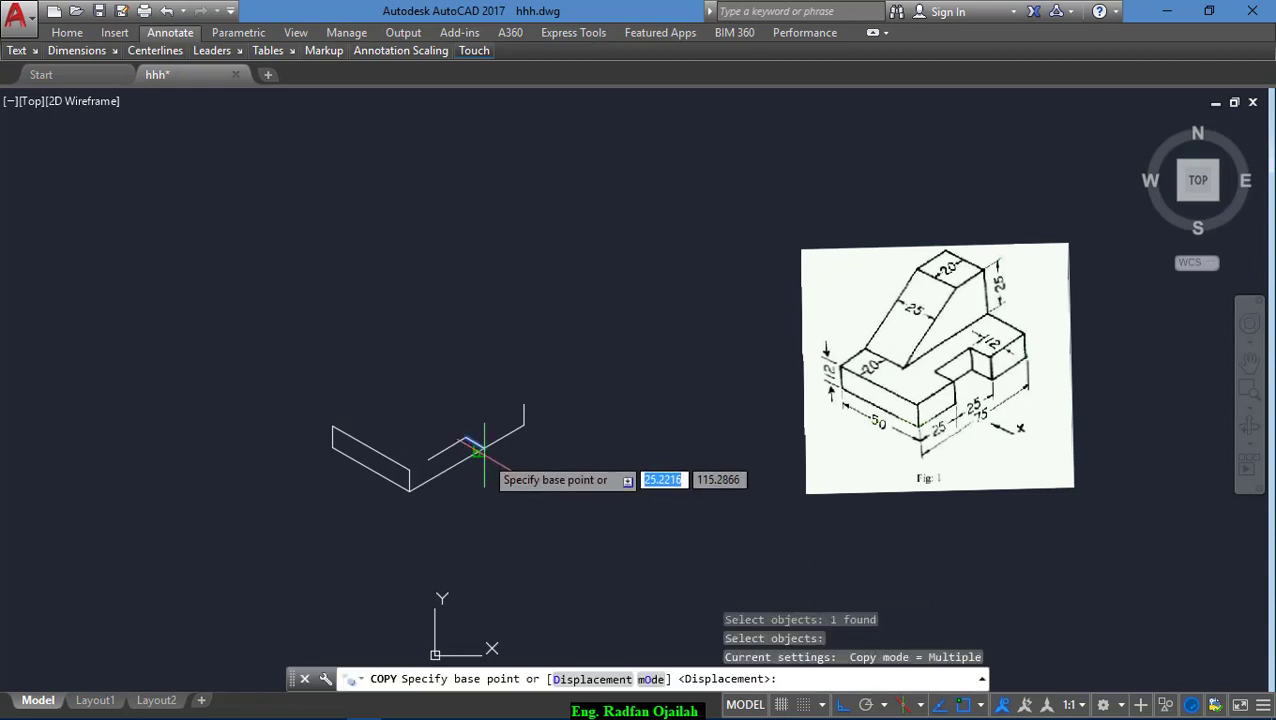
{"action": "left_click", "coordinate": [485, 445]}
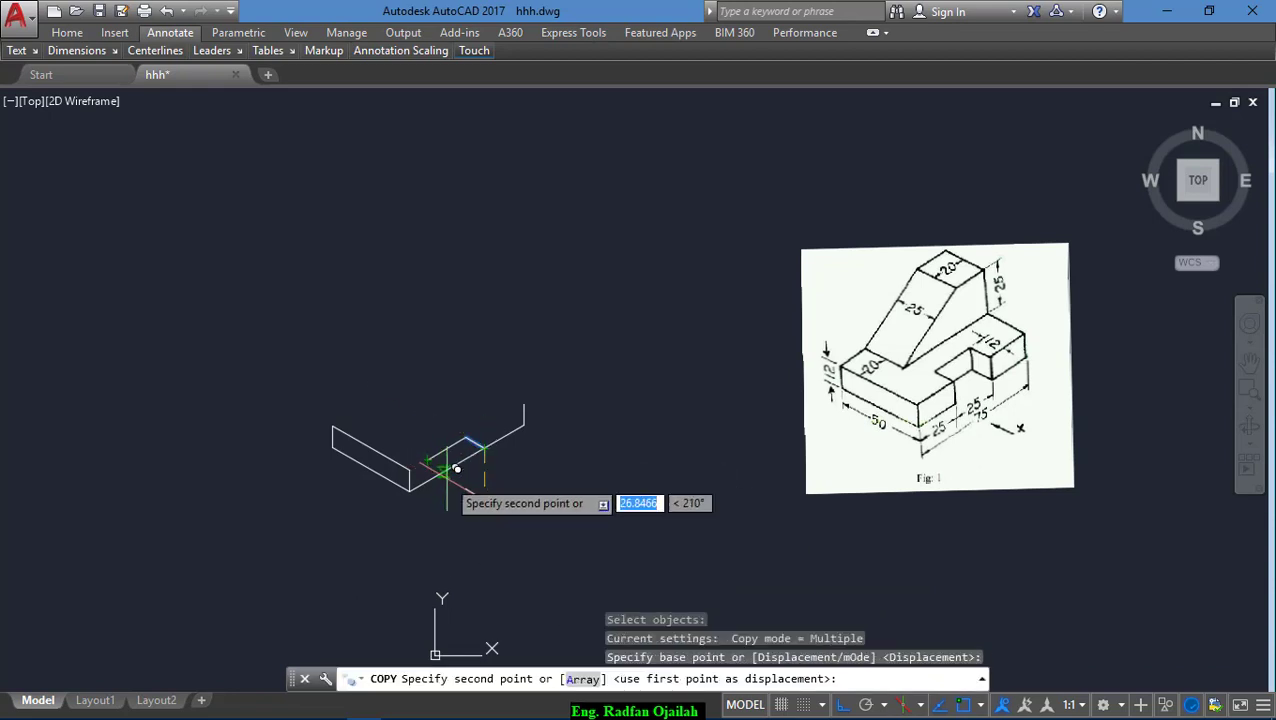
{"action": "key", "text": "Escape"}
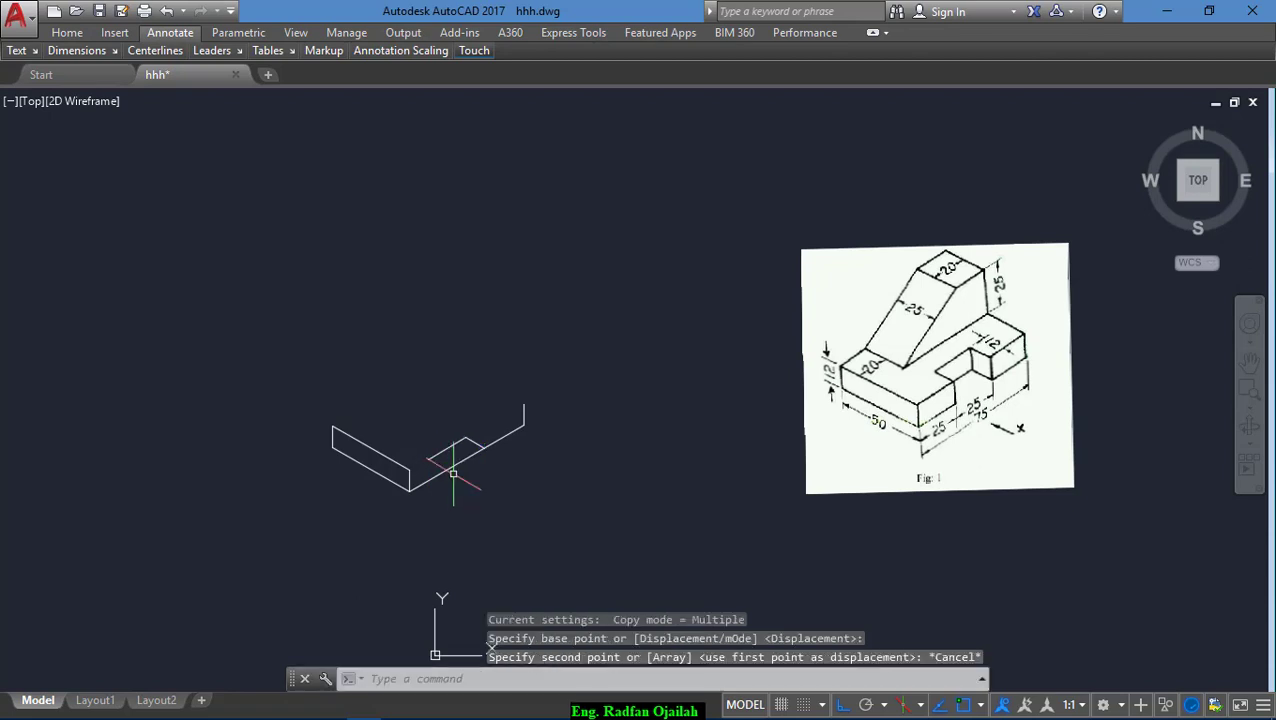
Step: Copy the 12-unit notch line from its inner end to the opposite end of the 25-unit notch line
{"action": "type", "text": "o"}
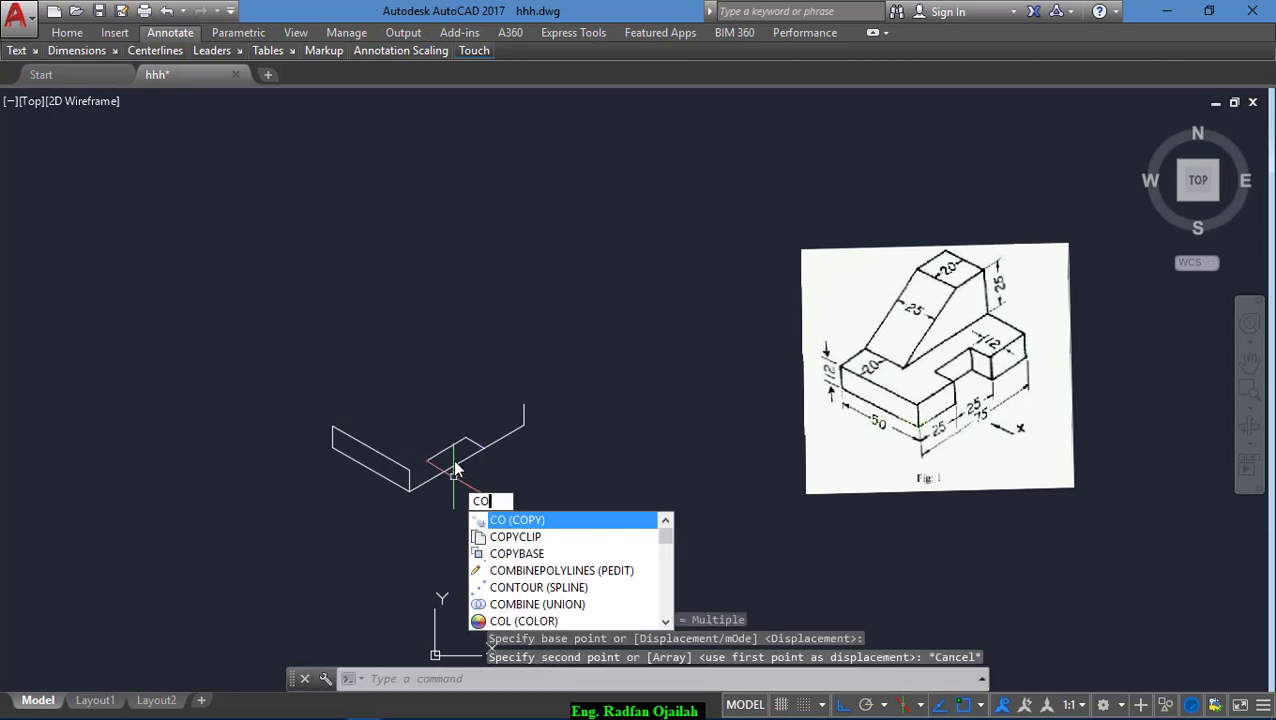
{"action": "key", "text": "Return"}
{"action": "left_click", "coordinate": [457, 445]}
{"action": "key", "text": "Return"}
{"action": "left_click", "coordinate": [466, 438]}
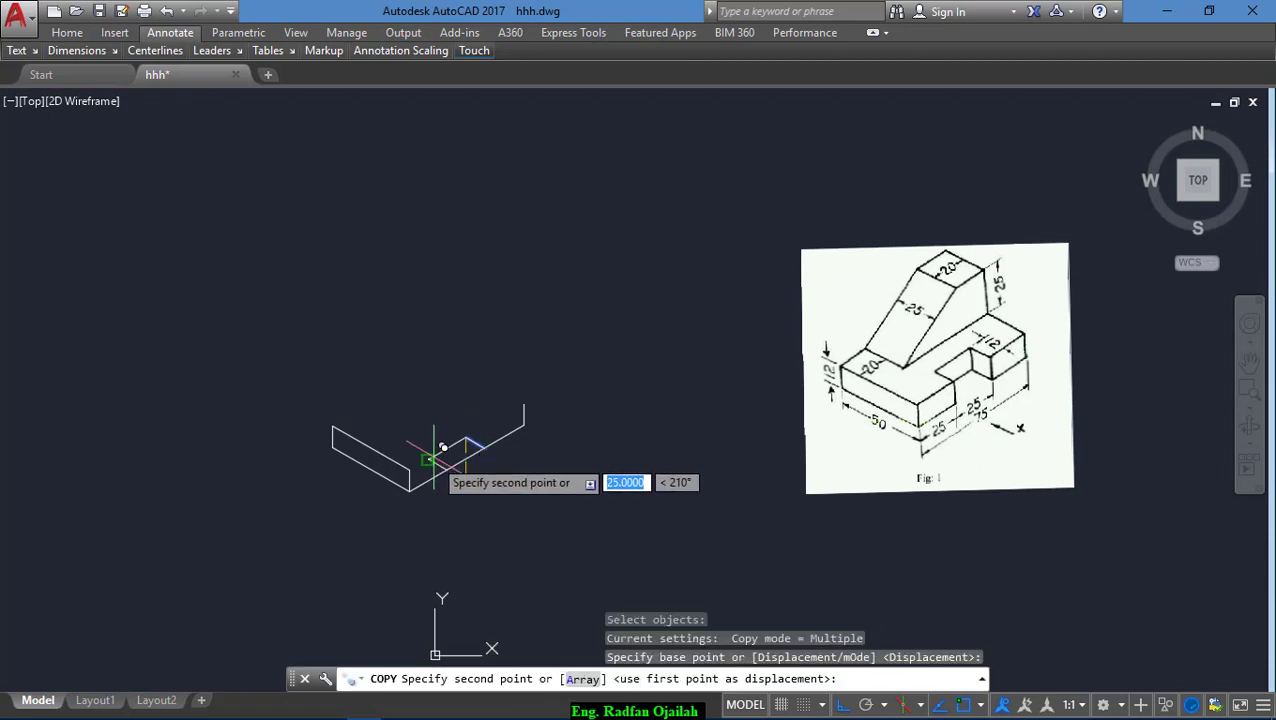
{"action": "left_click", "coordinate": [438, 466]}
{"action": "key", "text": "Escape"}
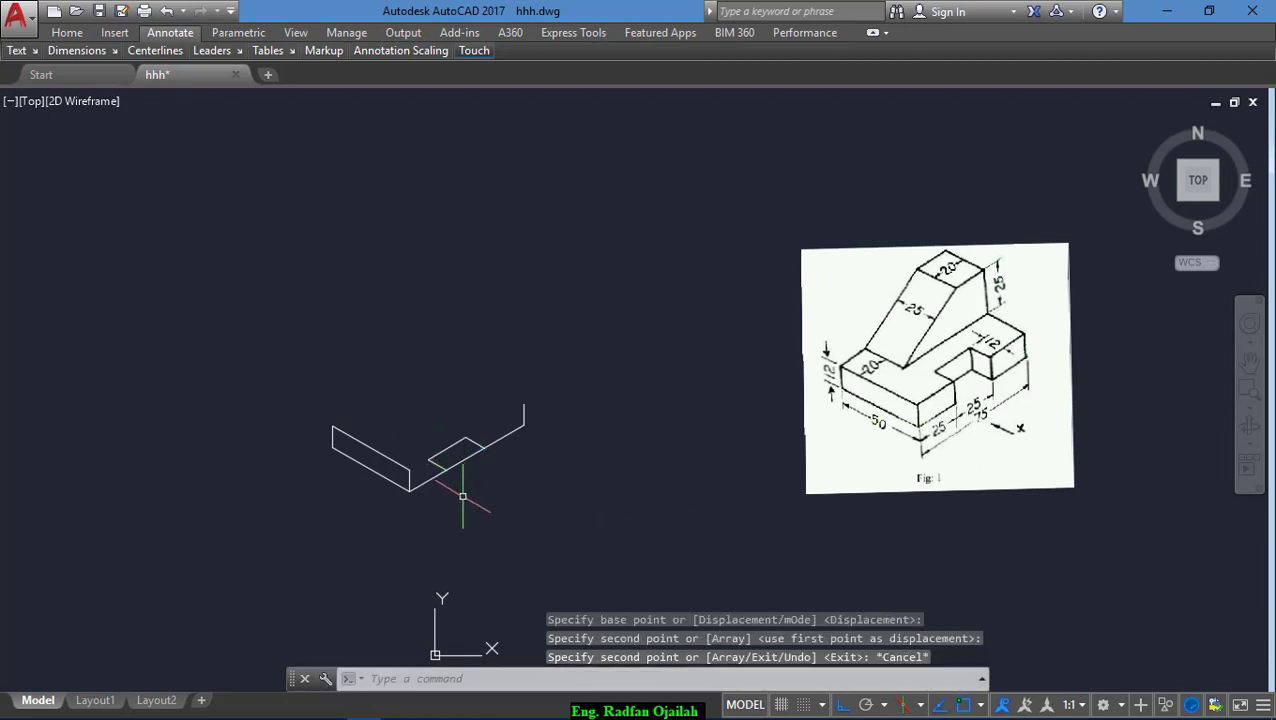
Step: Trim away the part of the 75-unit edge that lies between the two 12-unit notch lines
{"action": "key", "text": "Return"}
{"action": "key", "text": "Return"}
{"action": "left_click", "coordinate": [458, 462]}
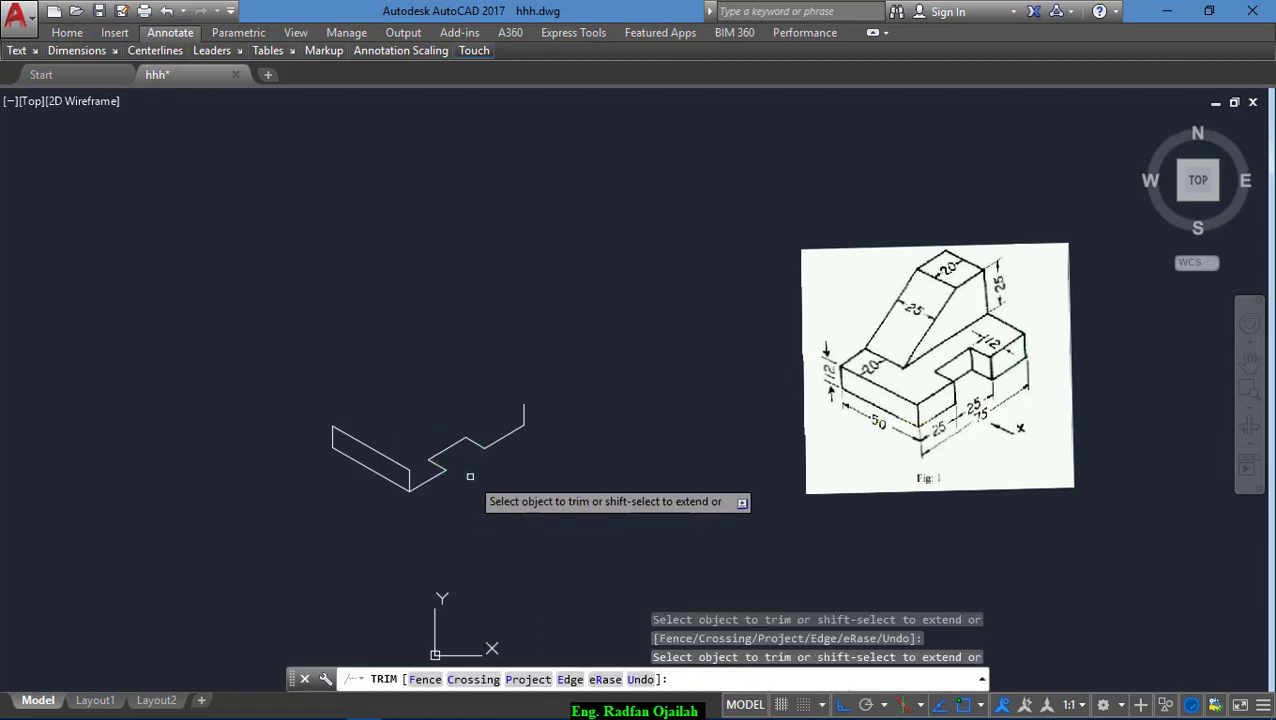
{"action": "key", "text": "Escape"}
Step: Copy the three notch lines 12 units straight up from the notch's near front corner
{"action": "type", "text": "co"}
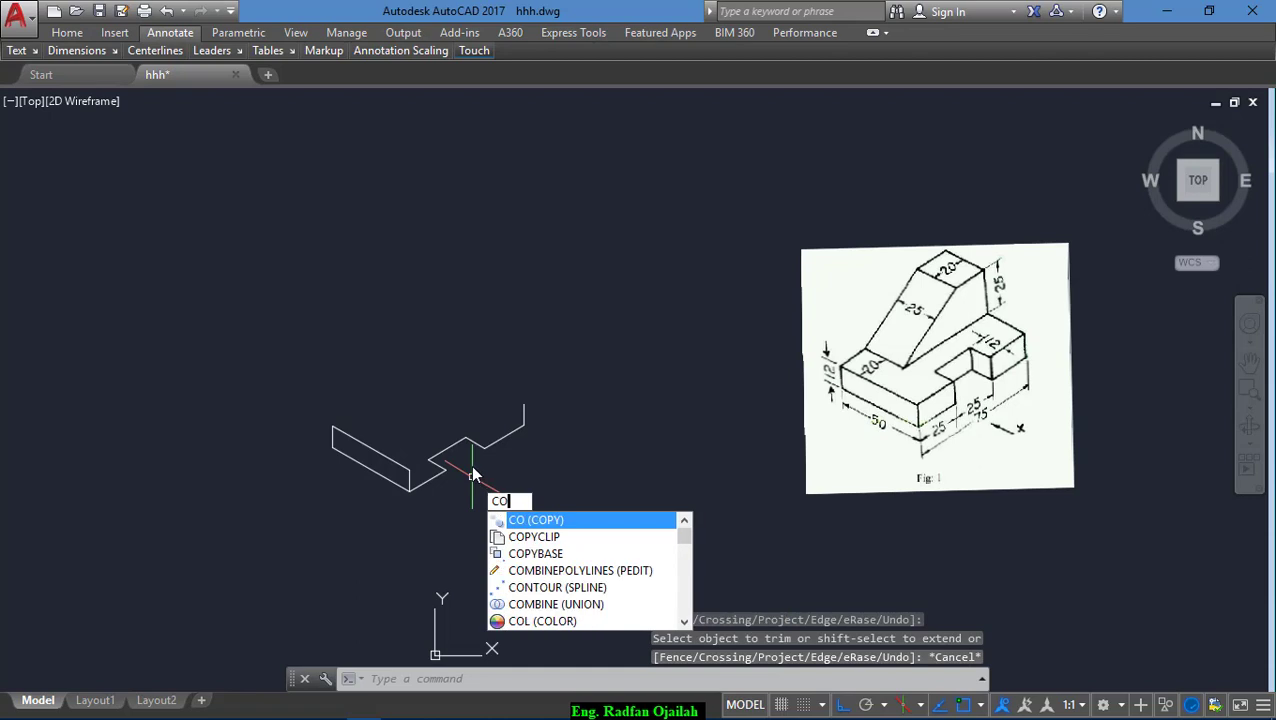
{"action": "key", "text": "Return"}
{"action": "left_click", "coordinate": [470, 440]}
{"action": "left_click", "coordinate": [452, 446]}
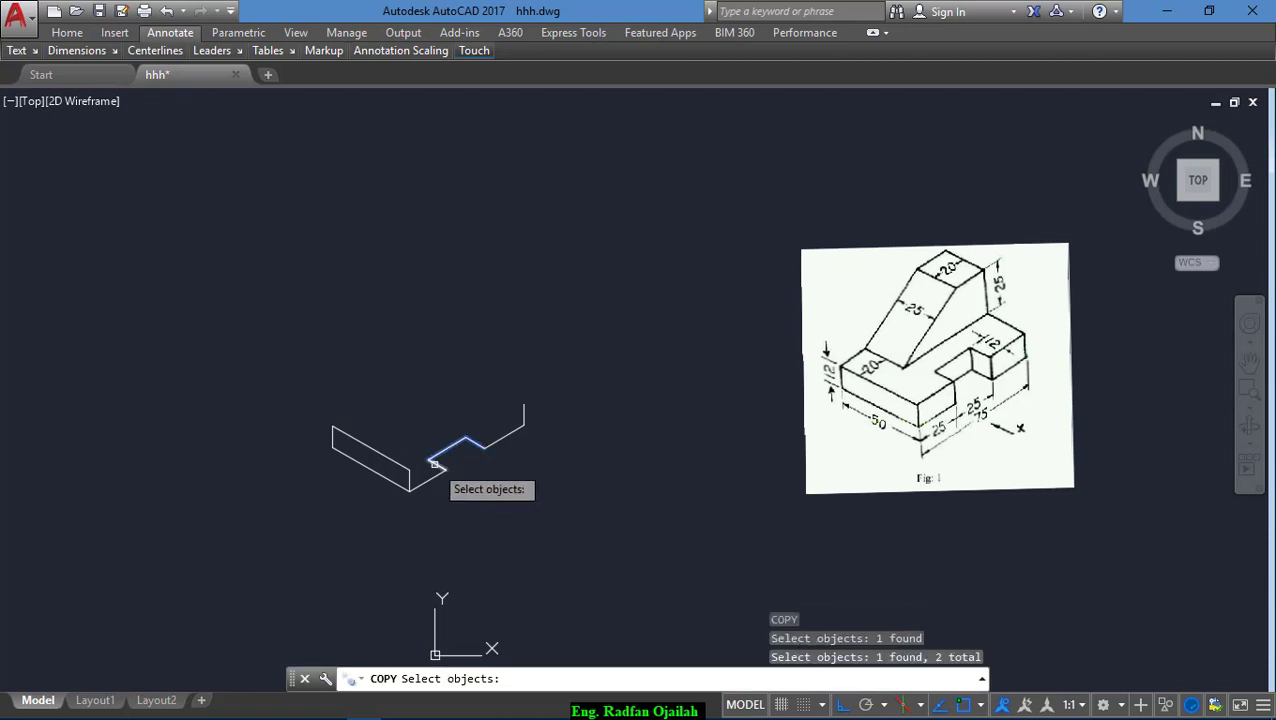
{"action": "left_click", "coordinate": [441, 467]}
{"action": "key", "text": "Return"}
{"action": "left_click", "coordinate": [446, 468]}
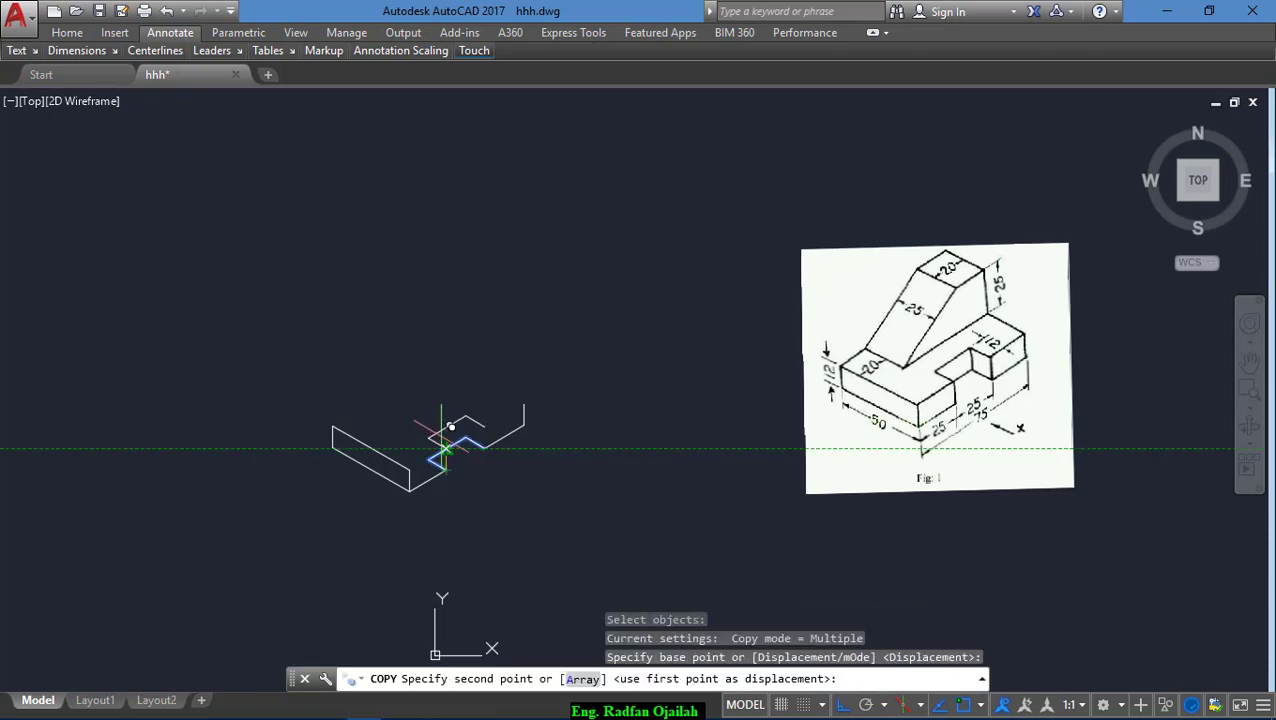
{"action": "type", "text": "12"}
{"action": "key", "text": "Return"}
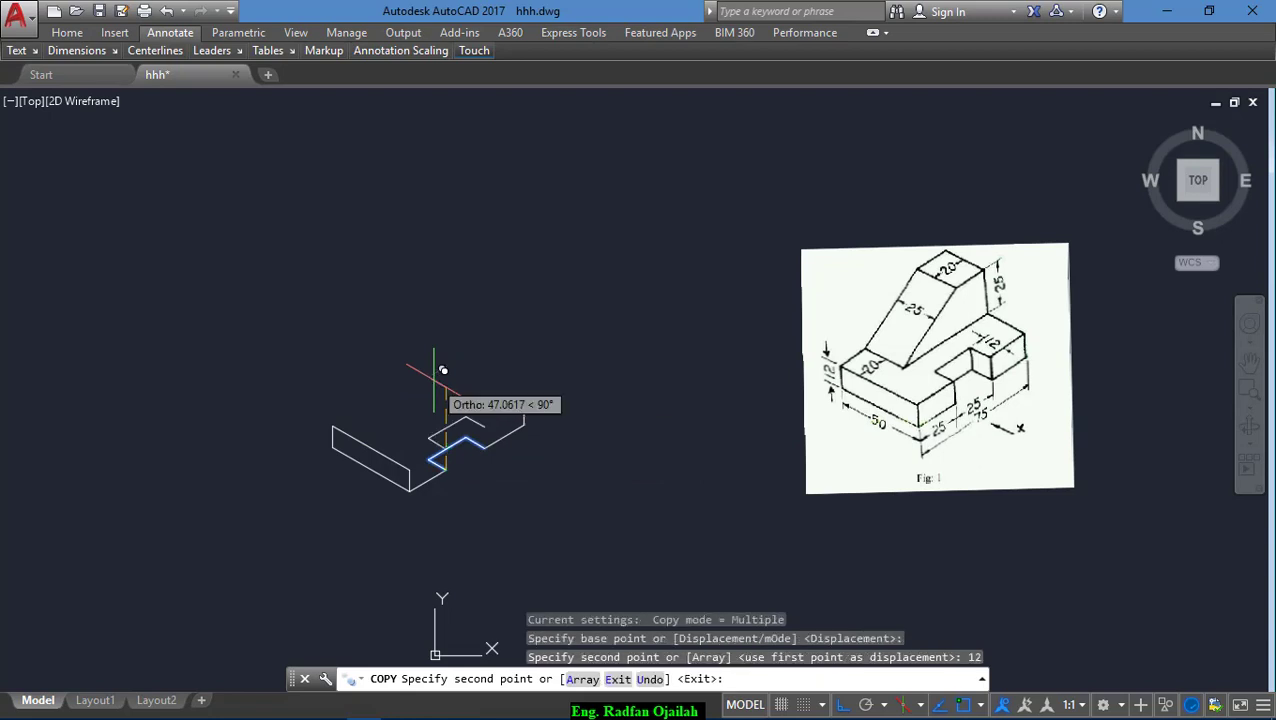
{"action": "key", "text": "Escape"}
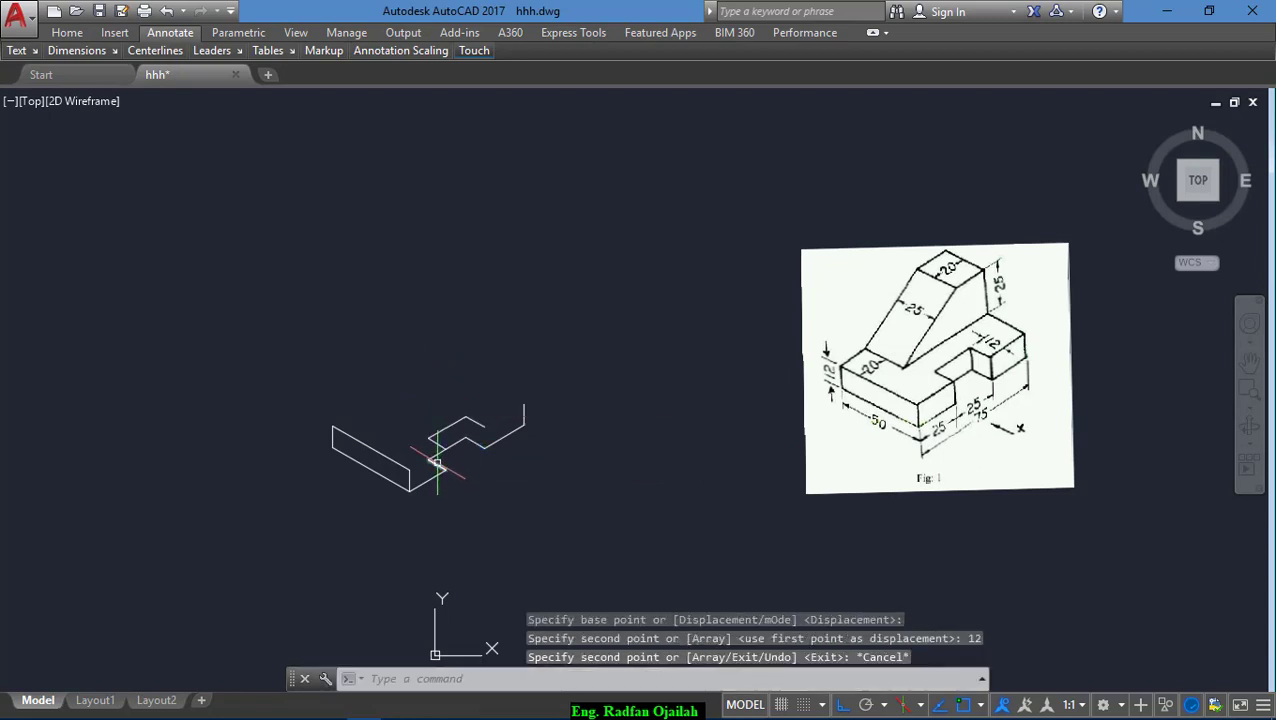
Step: Erase the near lower 12-unit notch line and trim the hidden end of the lower 25-unit notch line
{"action": "left_click", "coordinate": [430, 453]}
{"action": "key", "text": "Delete"}
{"action": "type", "text": "tr"}
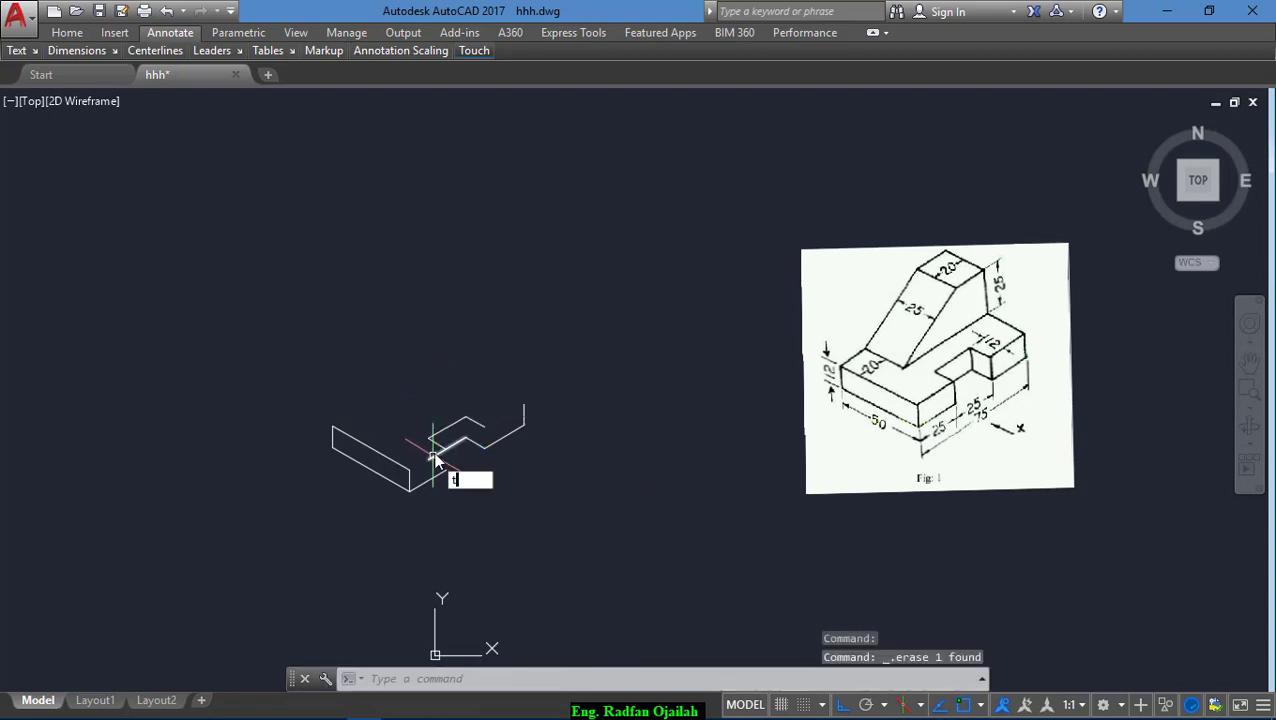
{"action": "key", "text": "Return"}
{"action": "key", "text": "Return"}
{"action": "left_click", "coordinate": [438, 457]}
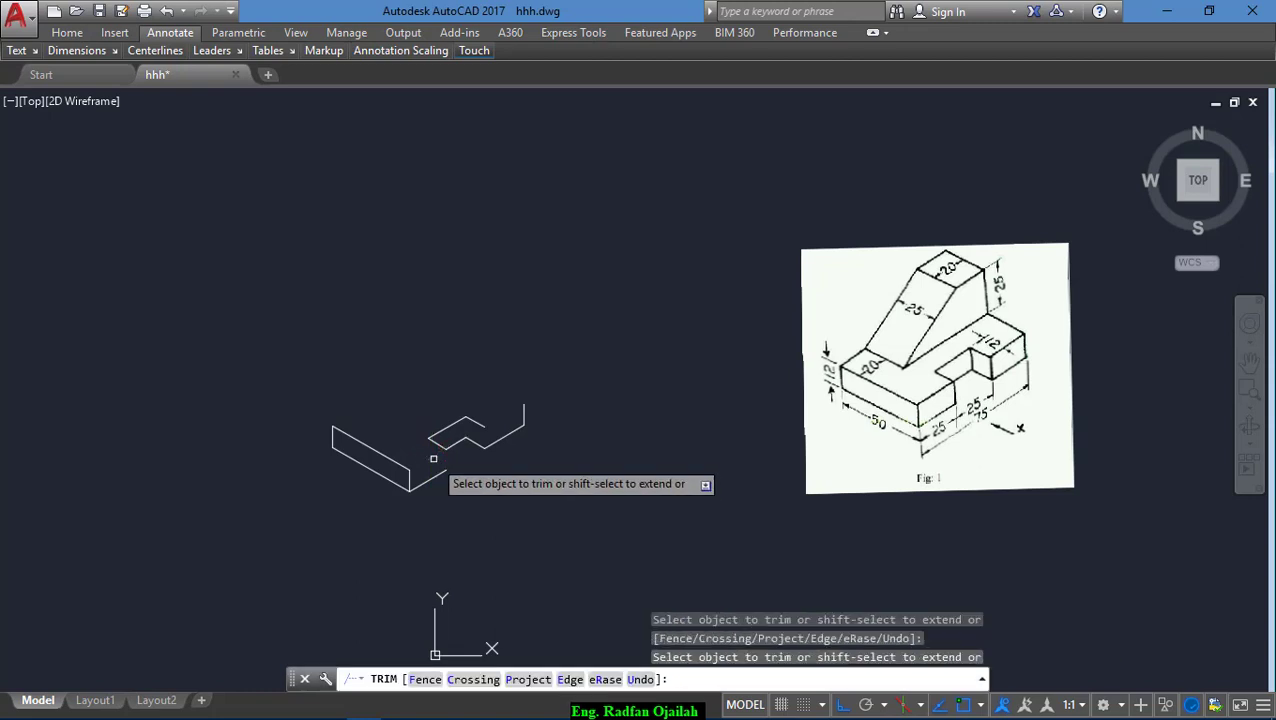
{"action": "key", "text": "Escape"}
Step: Copy the front vertical edge to both outer corners of the notch, joining the lower and upper outlines
{"action": "key", "text": "Return"}
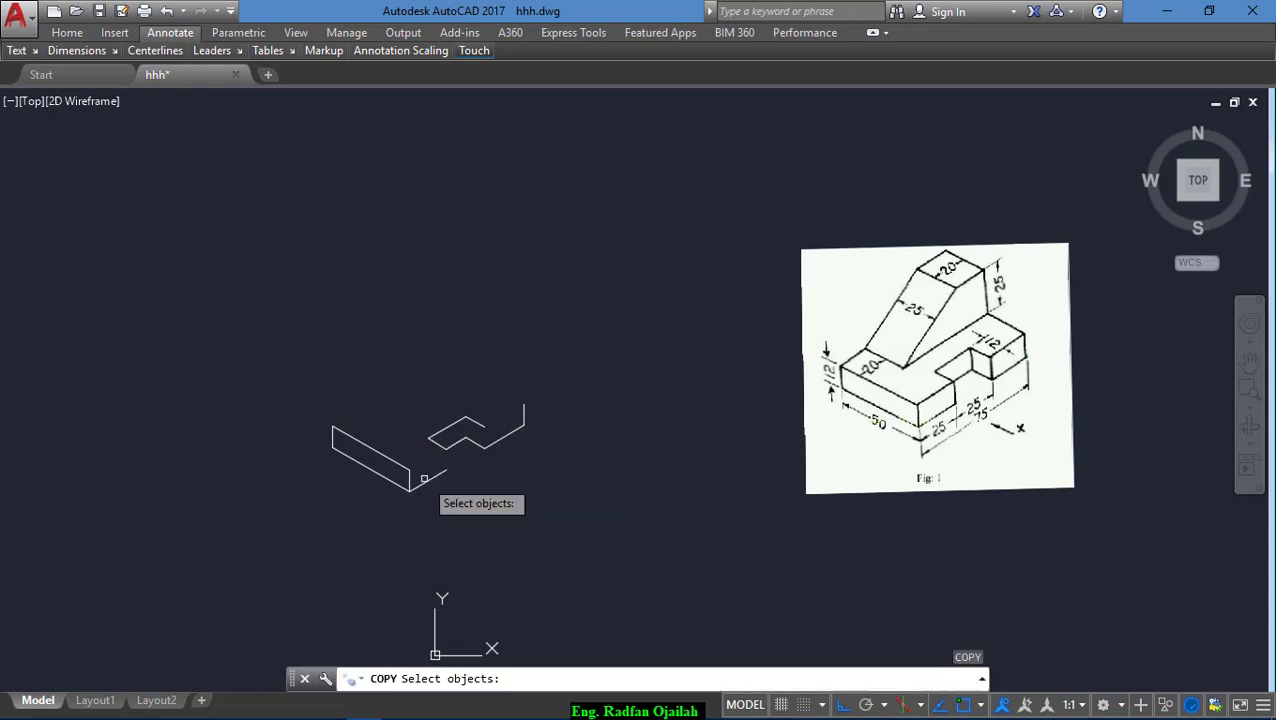
{"action": "left_click", "coordinate": [411, 476]}
{"action": "key", "text": "Return"}
{"action": "left_click", "coordinate": [410, 478]}
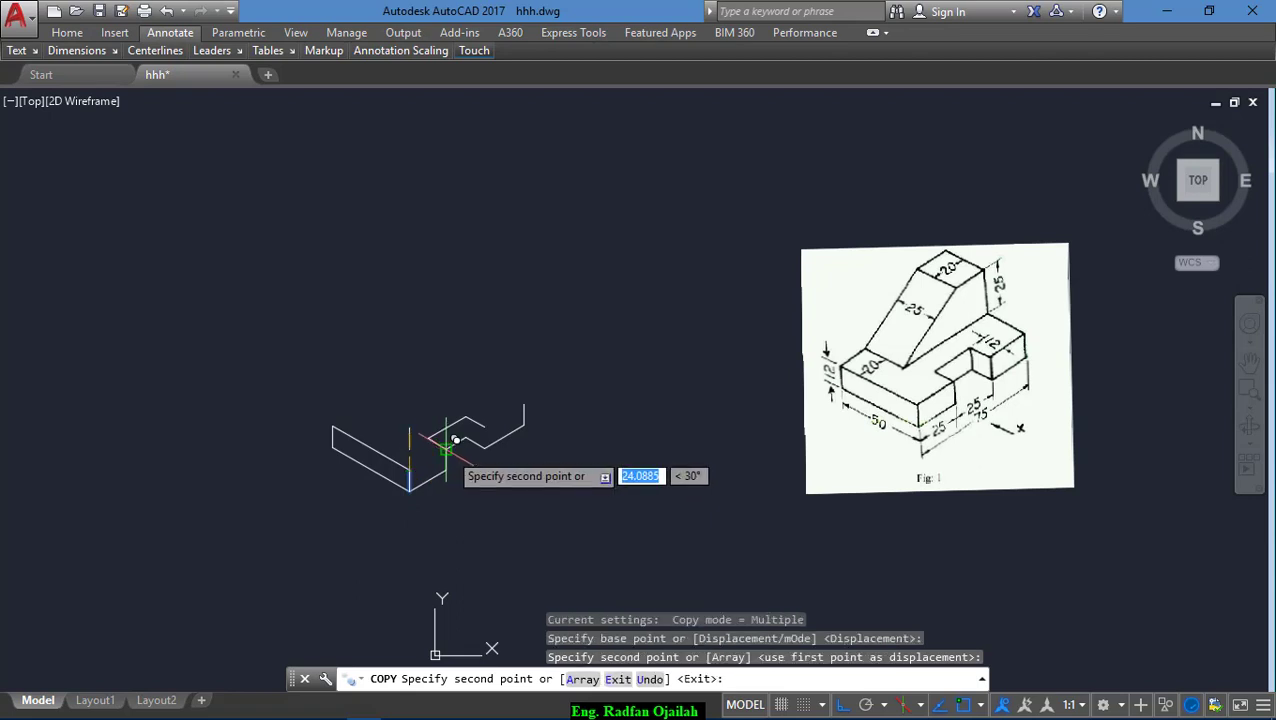
{"action": "left_click", "coordinate": [484, 421]}
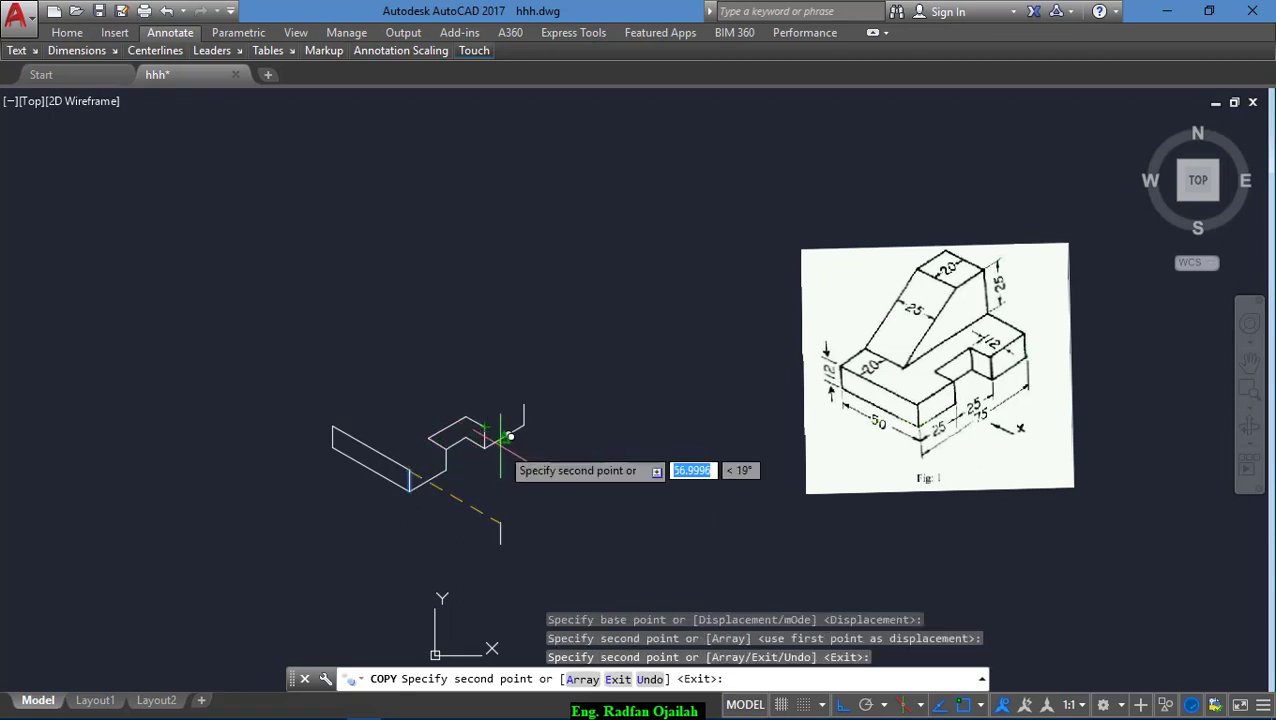
{"action": "key", "text": "Escape"}
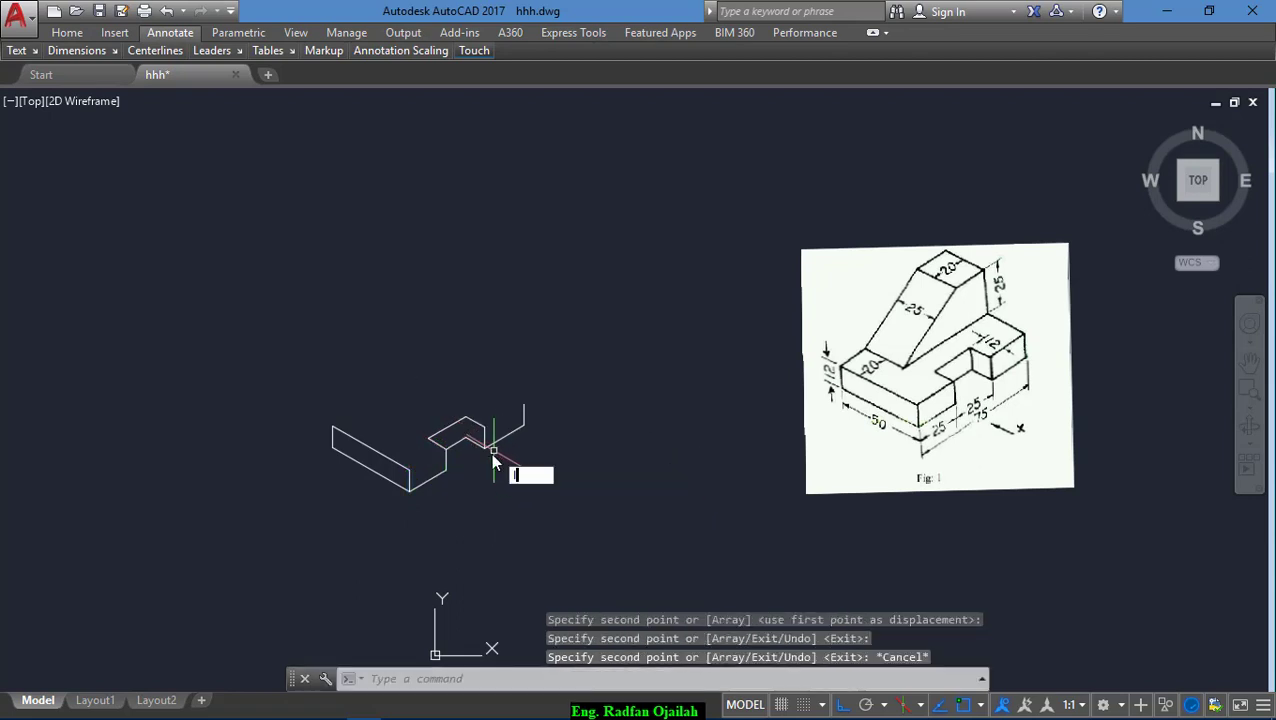
{"action": "type", "text": "l"}
{"action": "key", "text": "Return"}
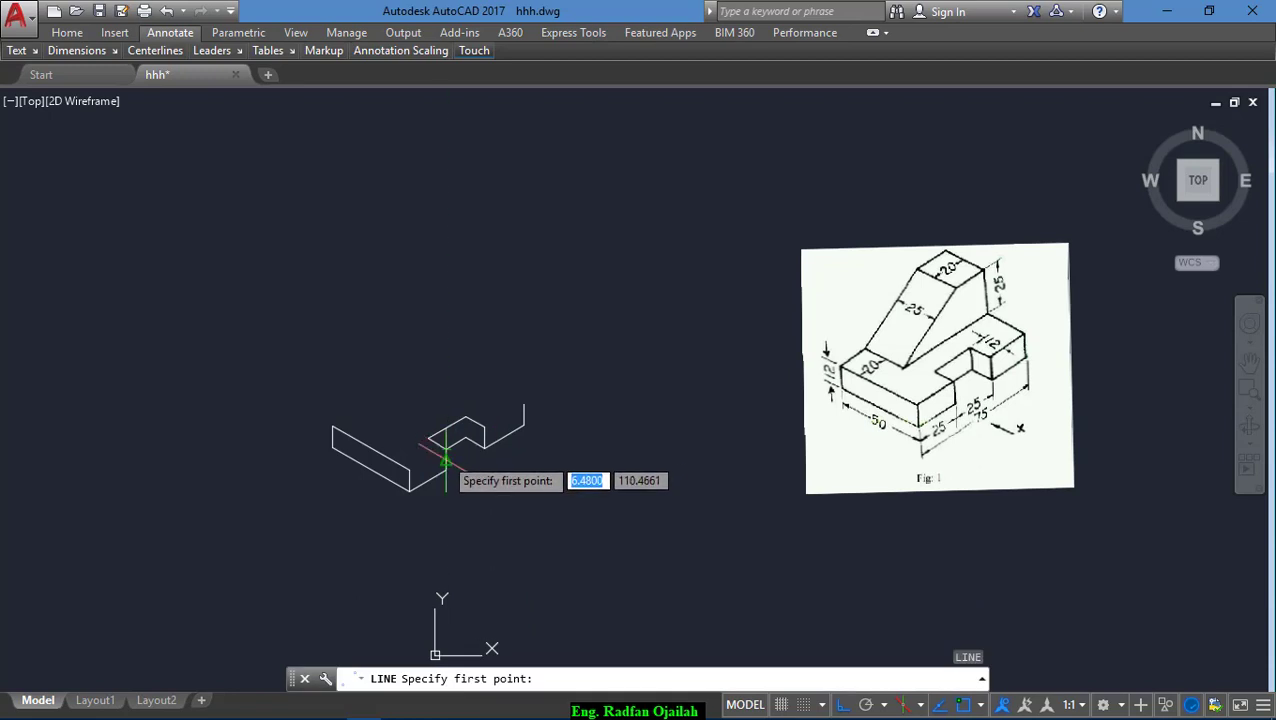
{"action": "key", "text": "Escape"}
Step: Copy the two remaining lower 75-unit edge segments from the front corner's lower end to its upper end
{"action": "type", "text": "ct o"}
{"action": "key", "text": "Return"}
{"action": "left_click", "coordinate": [438, 473]}
{"action": "left_click", "coordinate": [506, 438]}
{"action": "key", "text": "Return"}
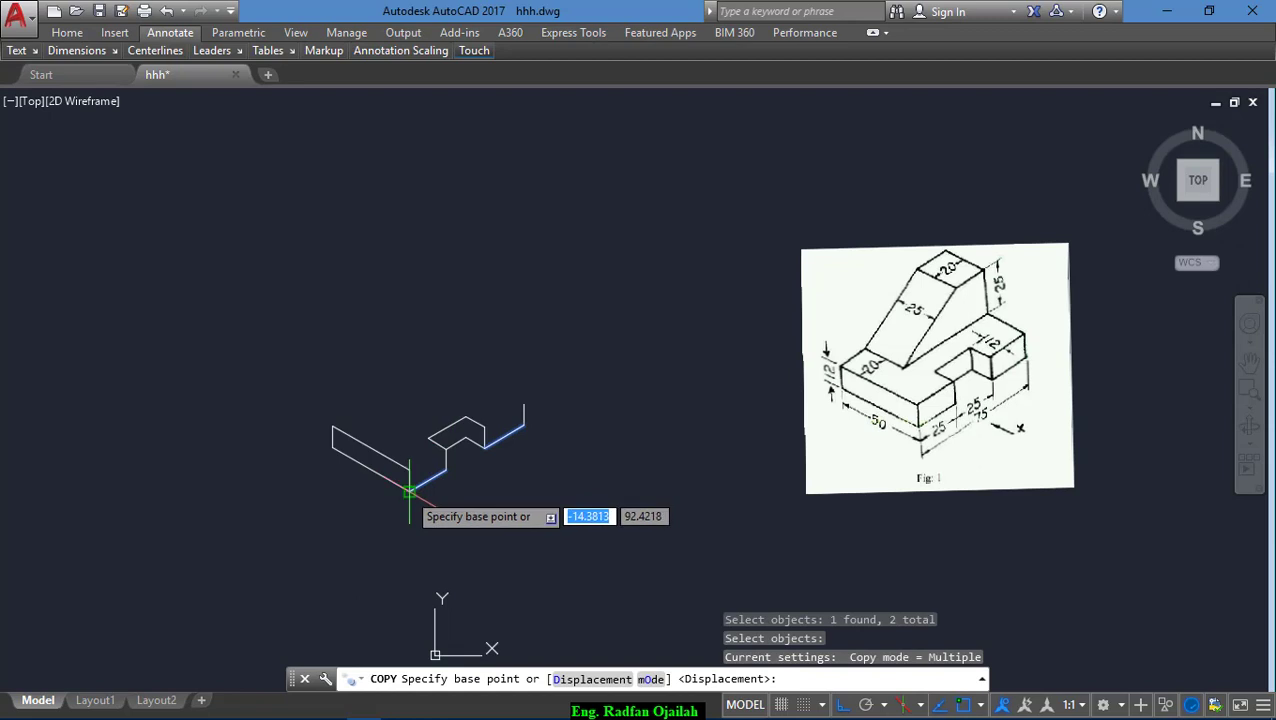
{"action": "left_click", "coordinate": [410, 488]}
{"action": "key", "text": "Escape"}
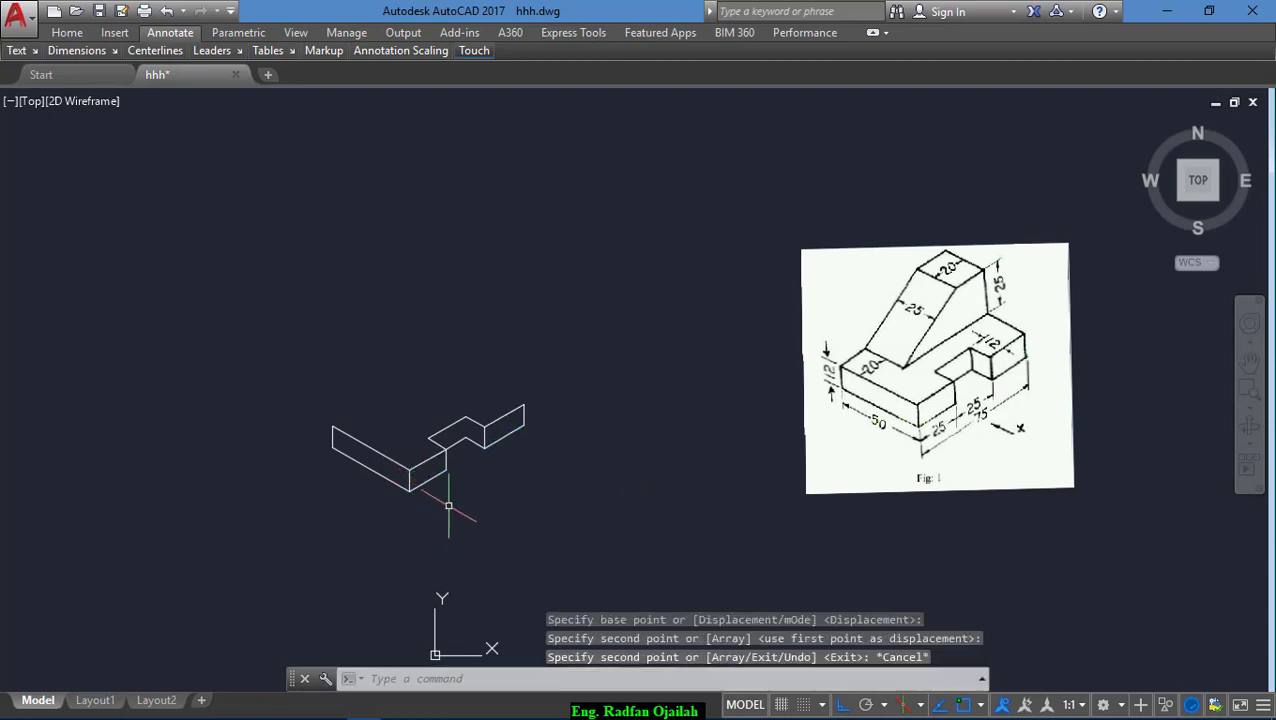
Step: Copy the upper 50-unit edge from the block's front corner to the top of the far vertical edge
{"action": "type", "text": "co"}
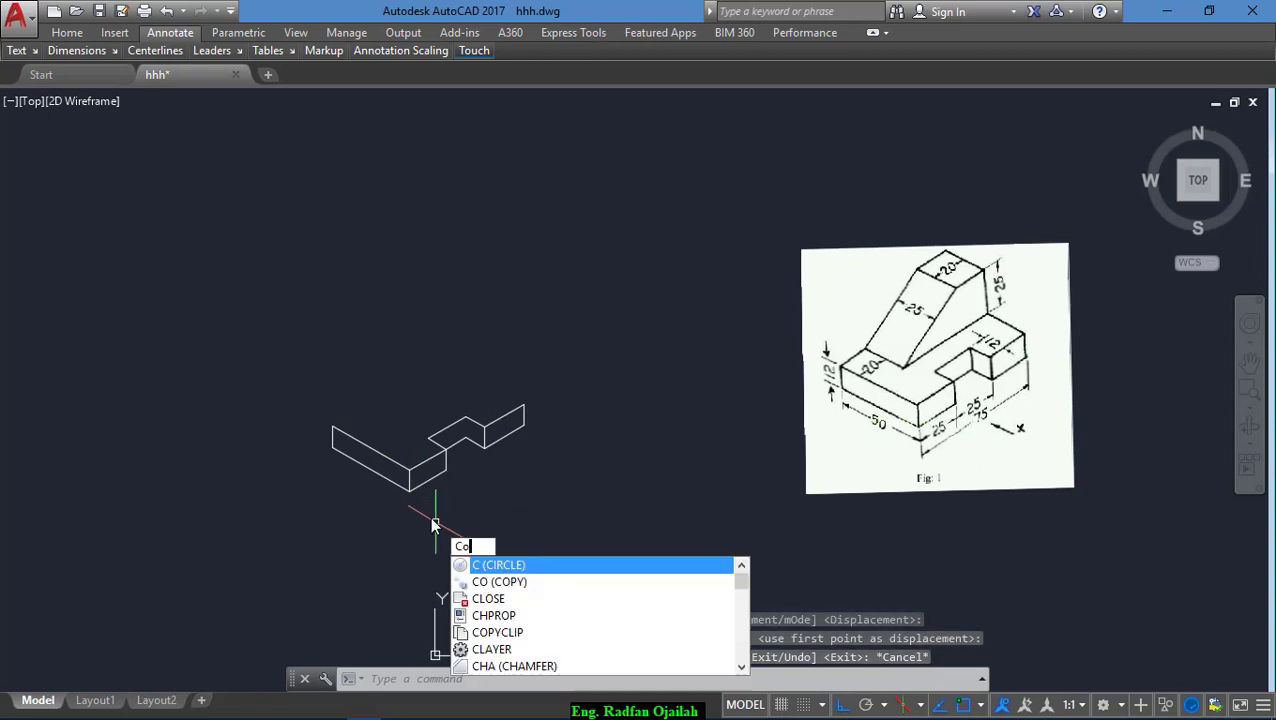
{"action": "key", "text": "Return"}
{"action": "left_click", "coordinate": [391, 455]}
{"action": "key", "text": "Return"}
{"action": "left_click", "coordinate": [410, 468]}
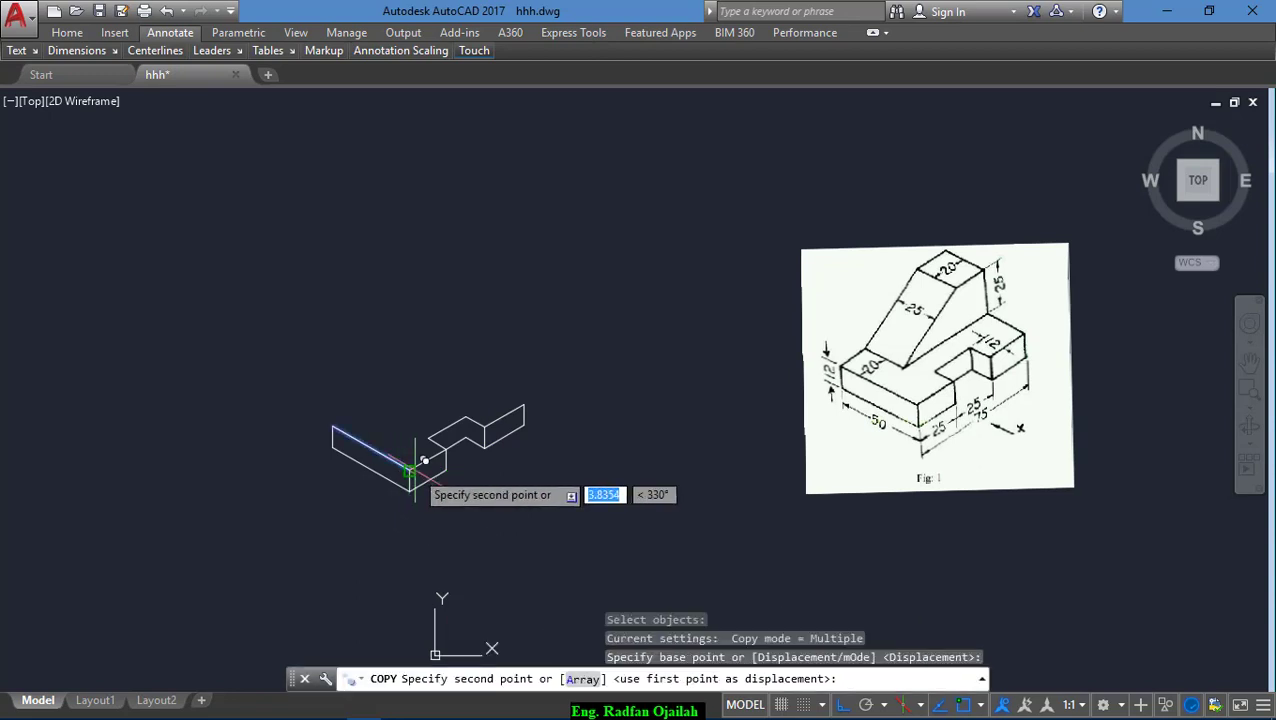
{"action": "left_click", "coordinate": [524, 403]}
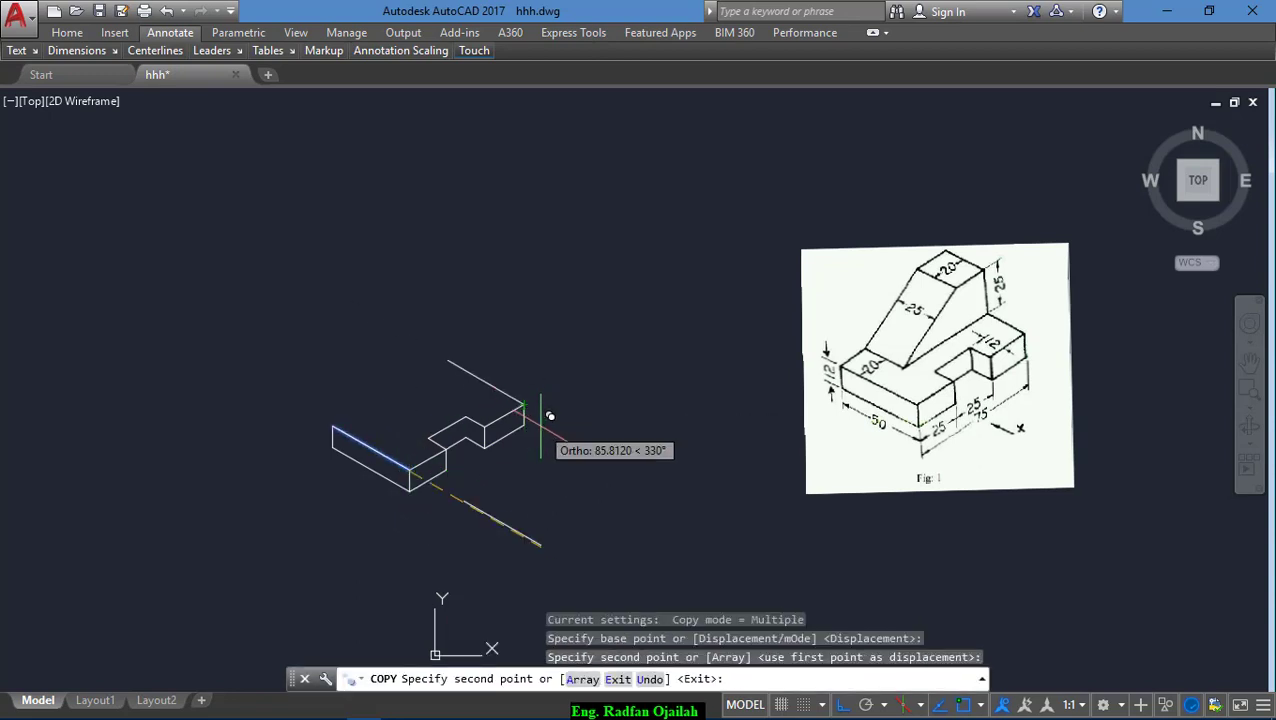
{"action": "key", "text": "Escape"}
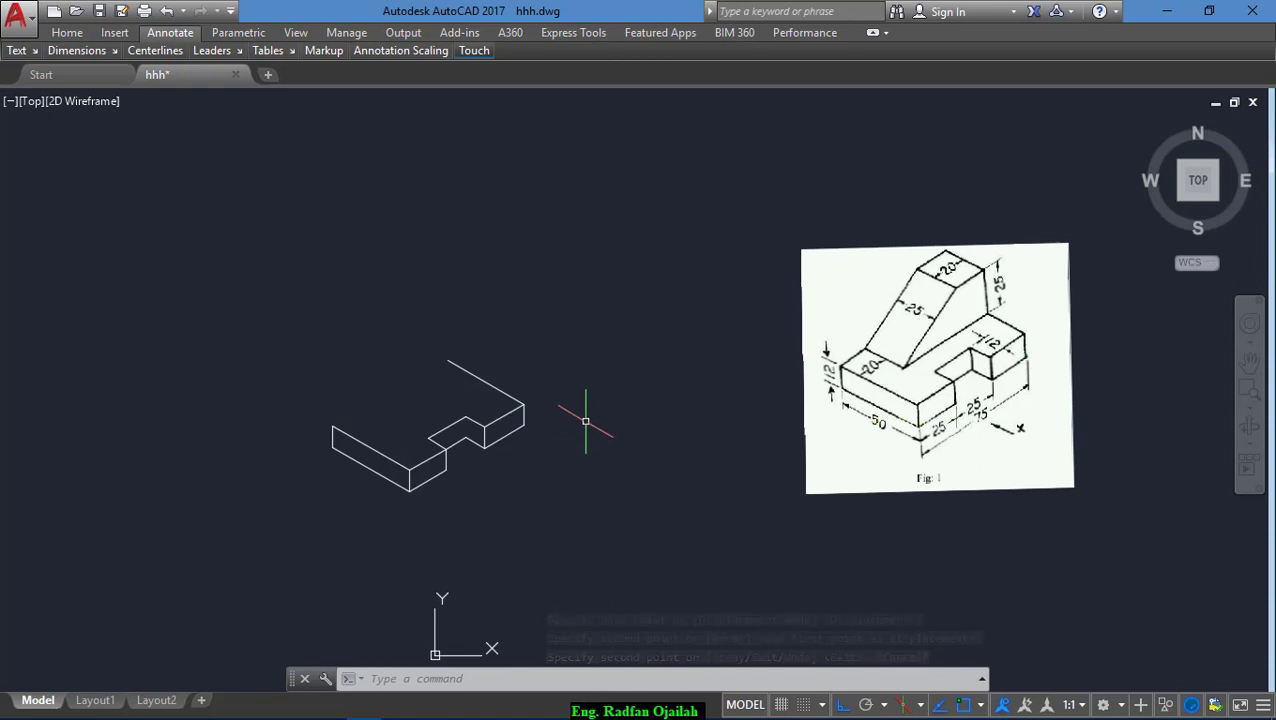
Step: Draw a 25-unit line at 330° from the far end of the copied 50-unit edge, continued by a 25-unit vertical line upward
{"action": "type", "text": "l"}
{"action": "key", "text": "Return"}
{"action": "left_click", "coordinate": [447, 359]}
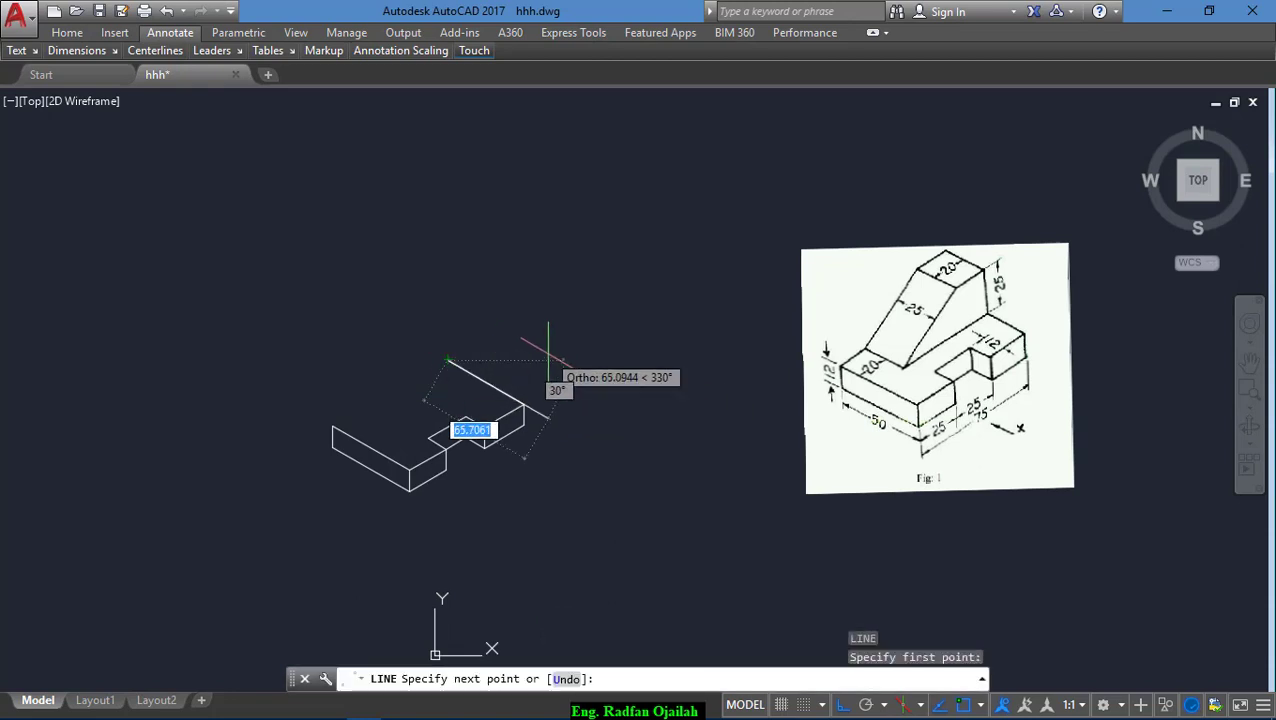
{"action": "type", "text": "25"}
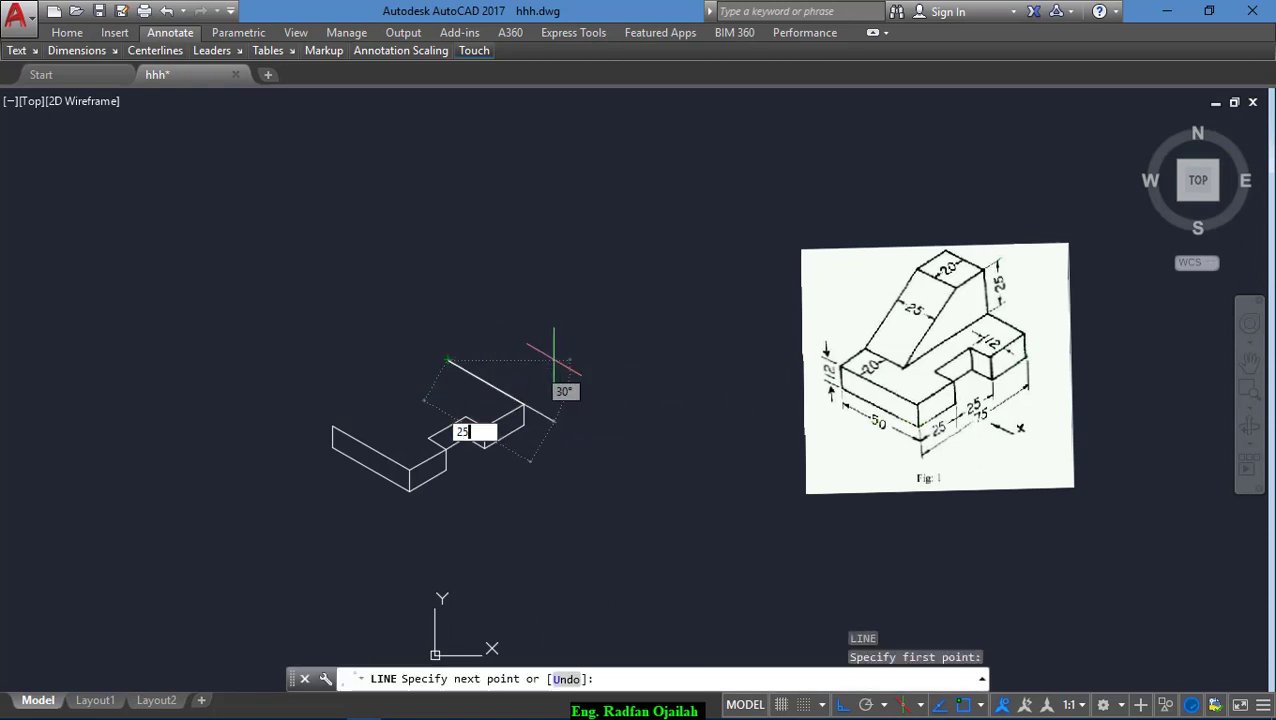
{"action": "key", "text": "Return"}
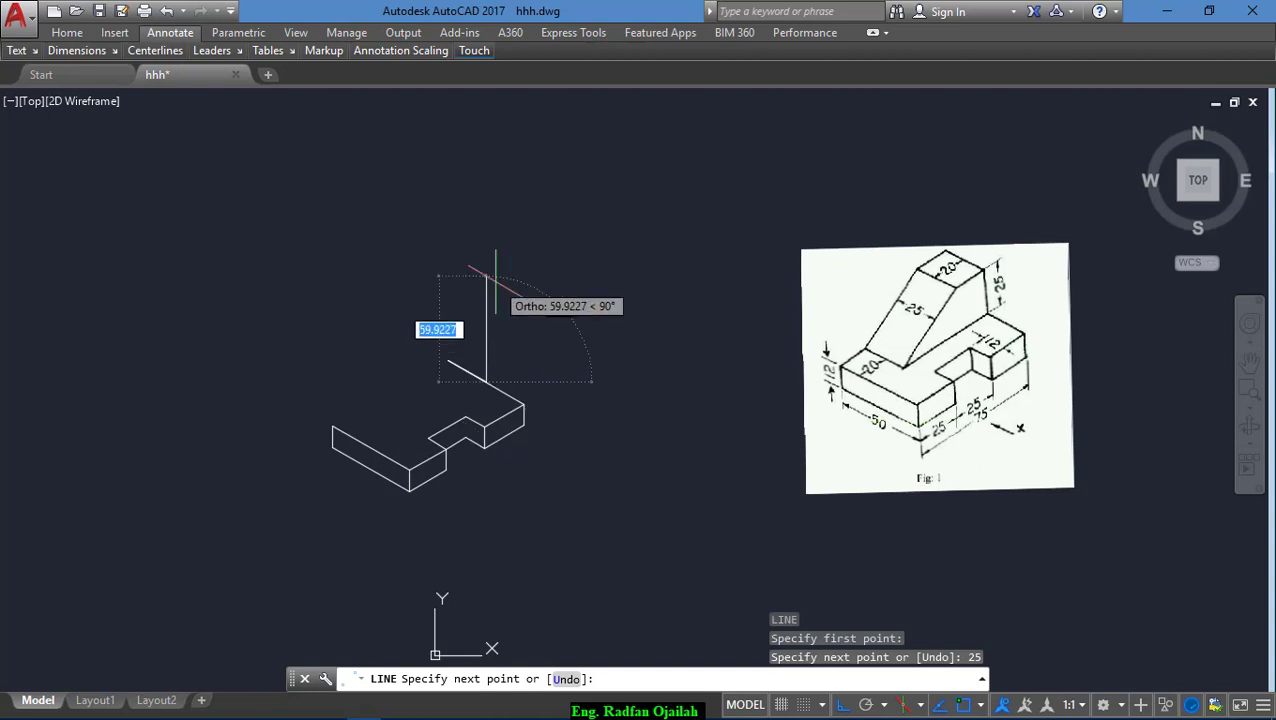
{"action": "type", "text": "25"}
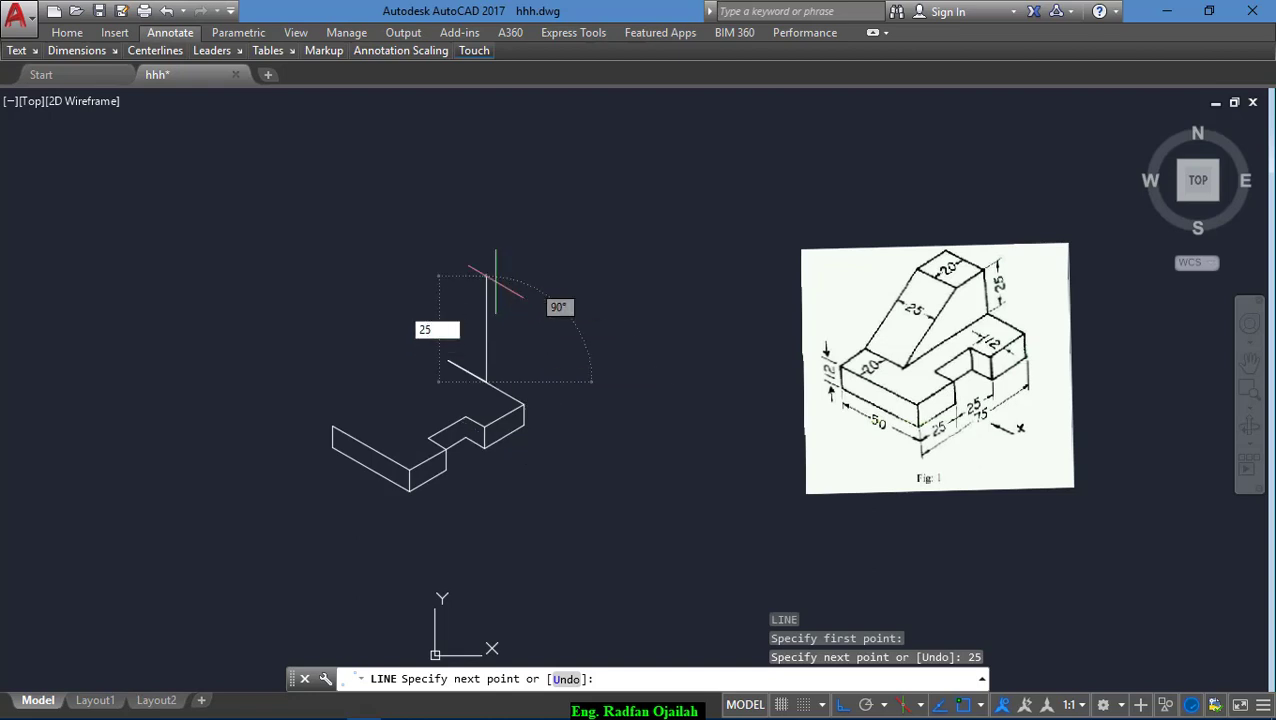
{"action": "key", "text": "Return"}
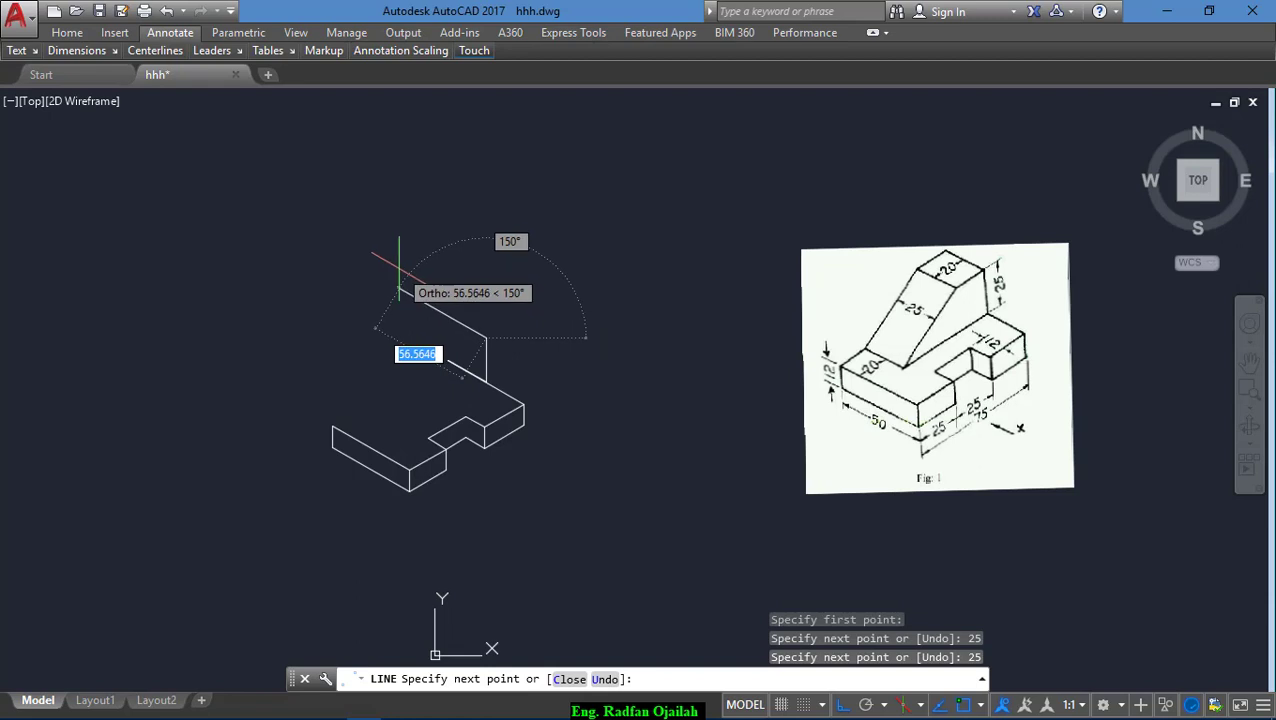
{"action": "key", "text": "Escape"}
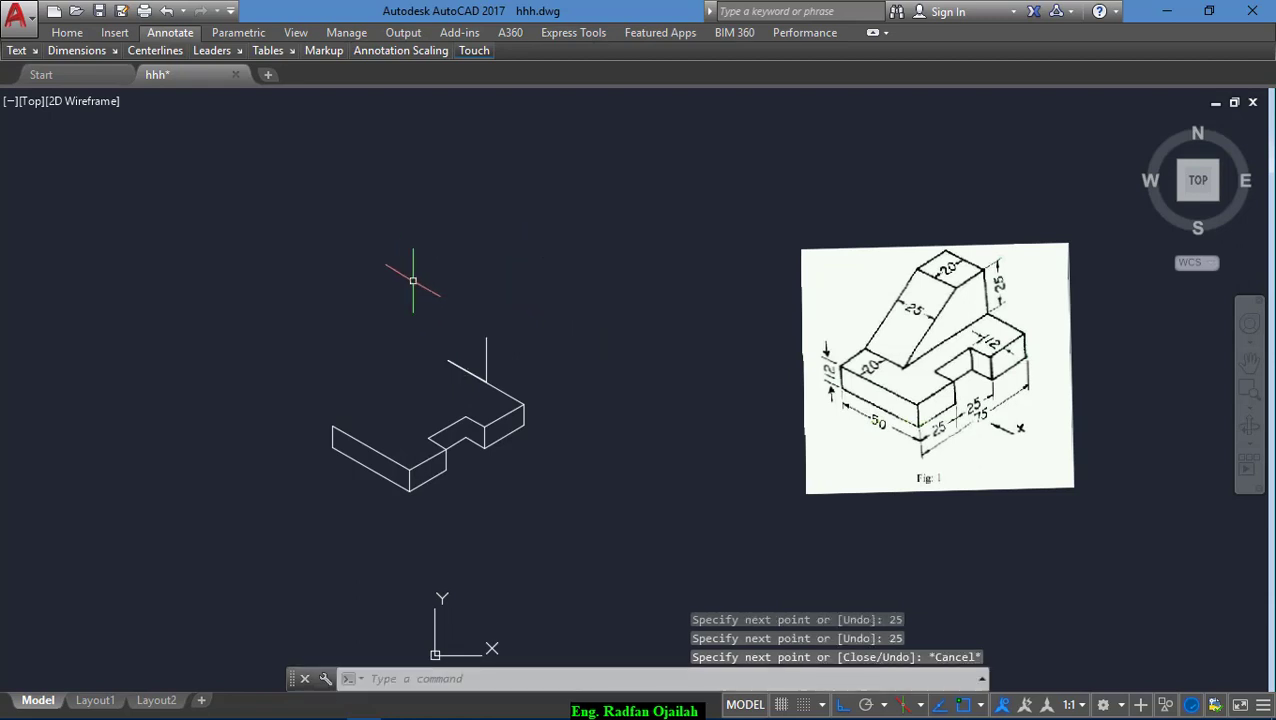
Step: Move the 25-unit line lying on the back edge from its lower end to the top of the 25-unit vertical line
{"action": "type", "text": "m"}
{"action": "key", "text": "Return"}
{"action": "left_click", "coordinate": [456, 362]}
{"action": "key", "text": "Return"}
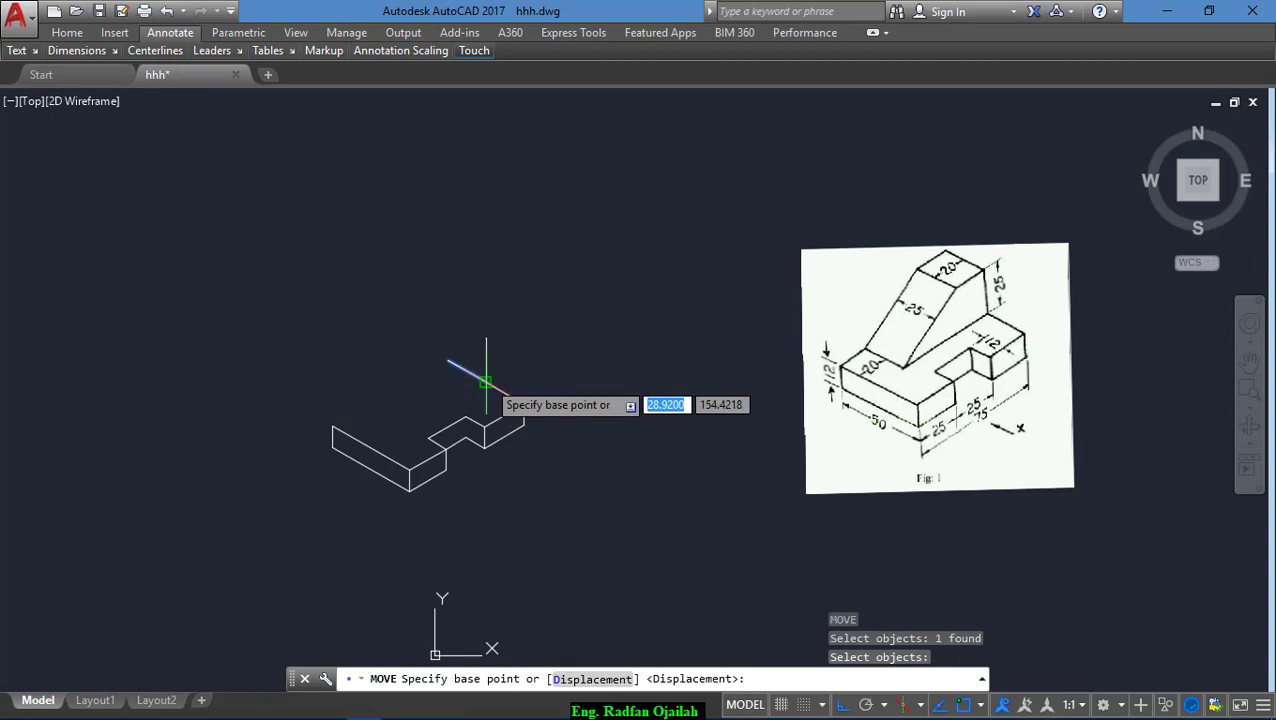
{"action": "left_click", "coordinate": [486, 380]}
{"action": "key", "text": "Escape"}
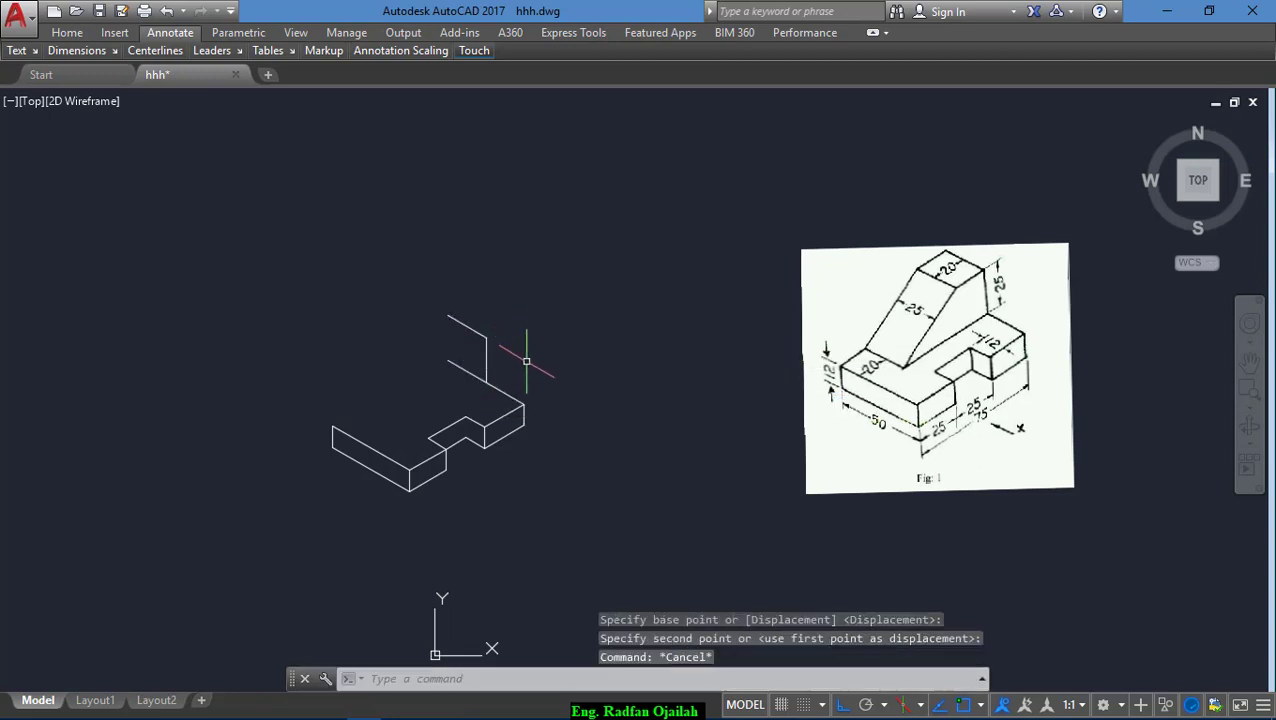
Step: Trim off the half of the back 50-unit edge that extends behind the 25-unit vertical line
{"action": "type", "text": "tr"}
{"action": "key", "text": "Return"}
{"action": "key", "text": "Return"}
{"action": "left_click", "coordinate": [462, 372]}
{"action": "key", "text": "Escape"}
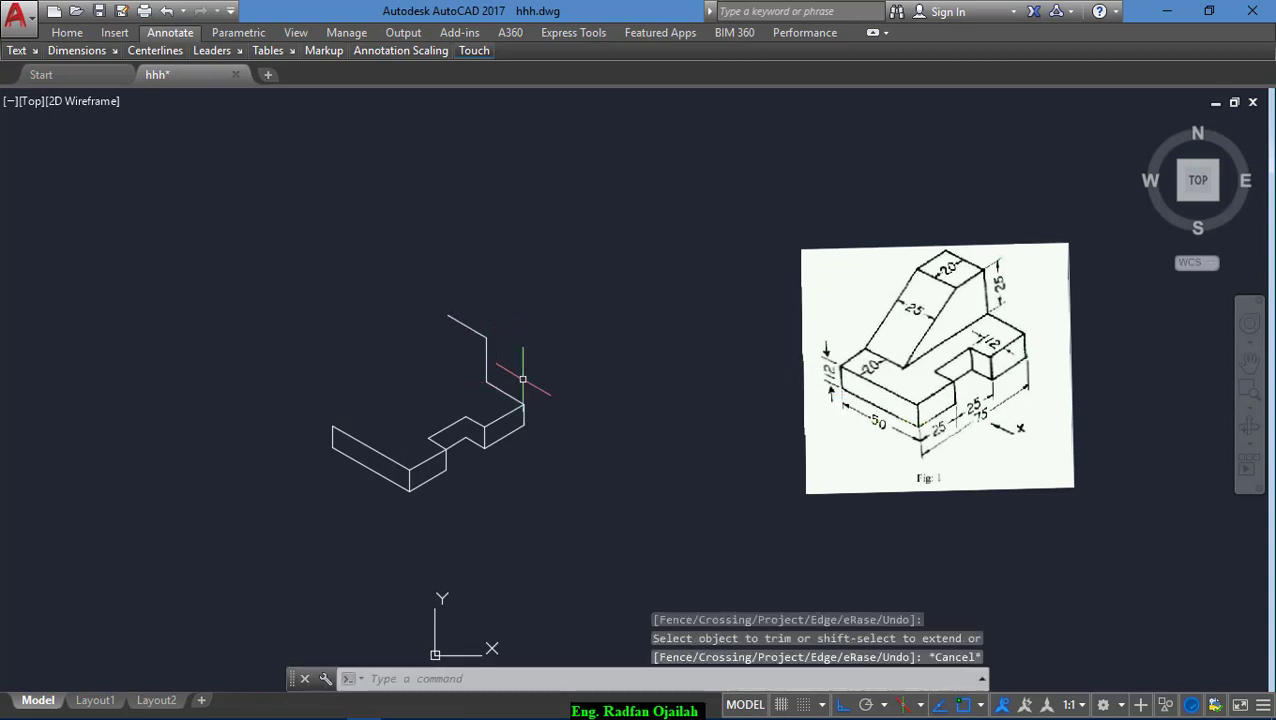
Step: Draw a 20-unit line at 30° in the top isoplane from the outer upper corner of the front 50-unit face
{"action": "type", "text": "l"}
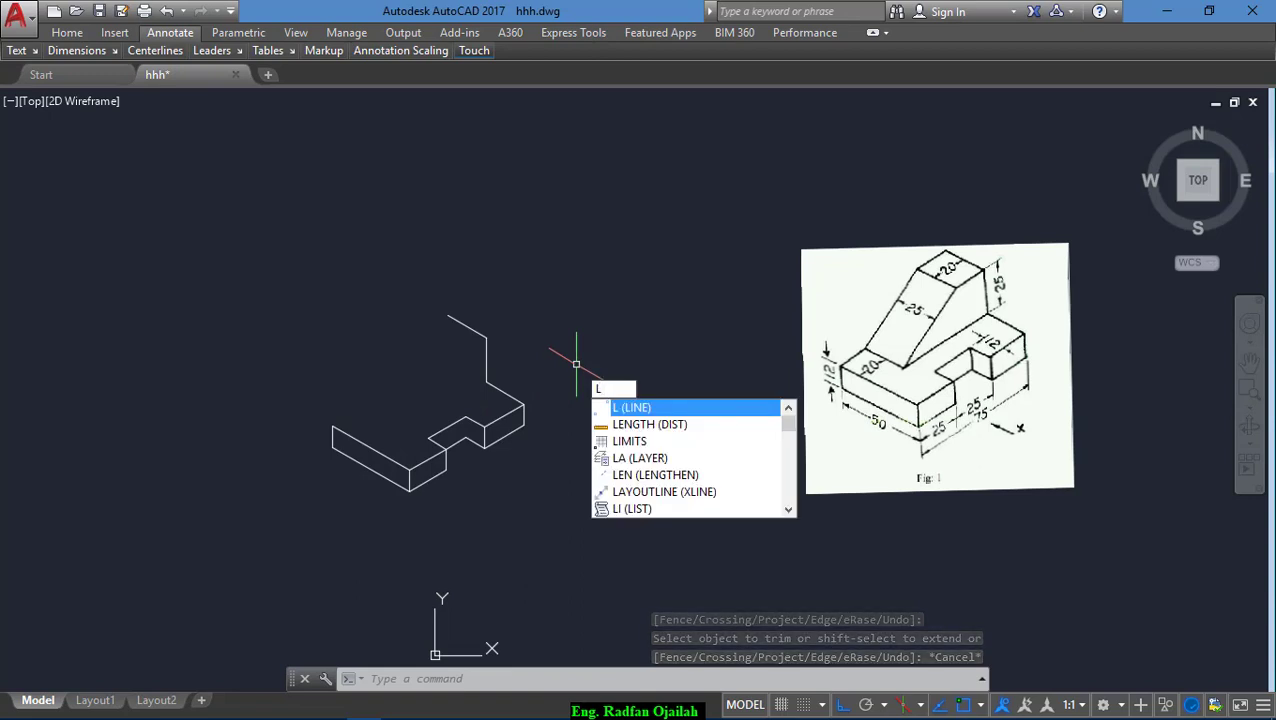
{"action": "key", "text": "Return"}
{"action": "left_click", "coordinate": [332, 427]}
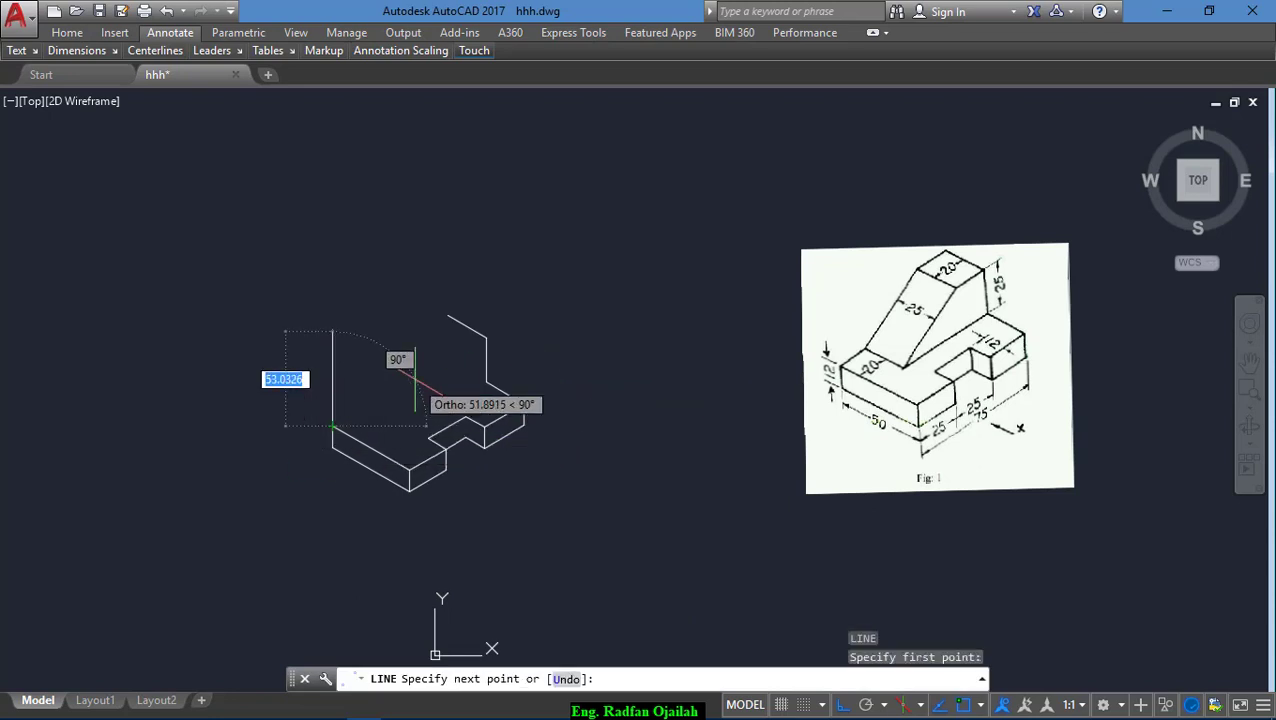
{"action": "key", "text": "F5"}
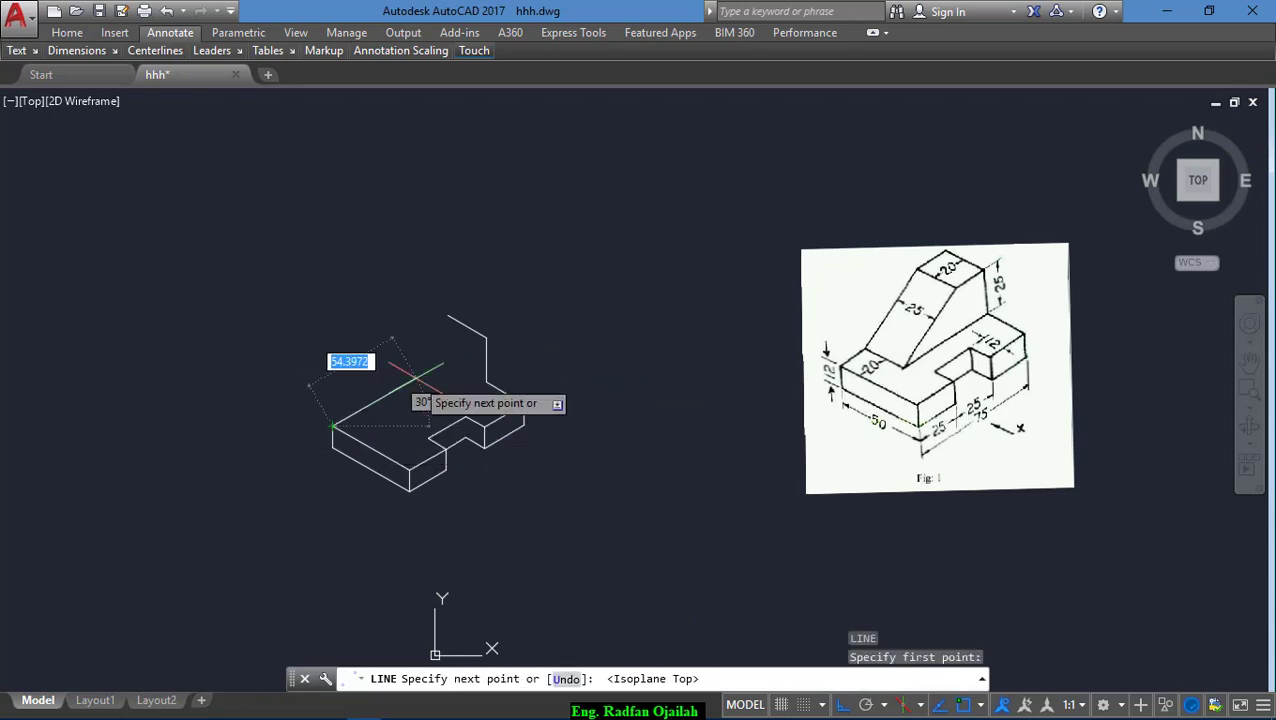
{"action": "type", "text": "20"}
{"action": "key", "text": "Return"}
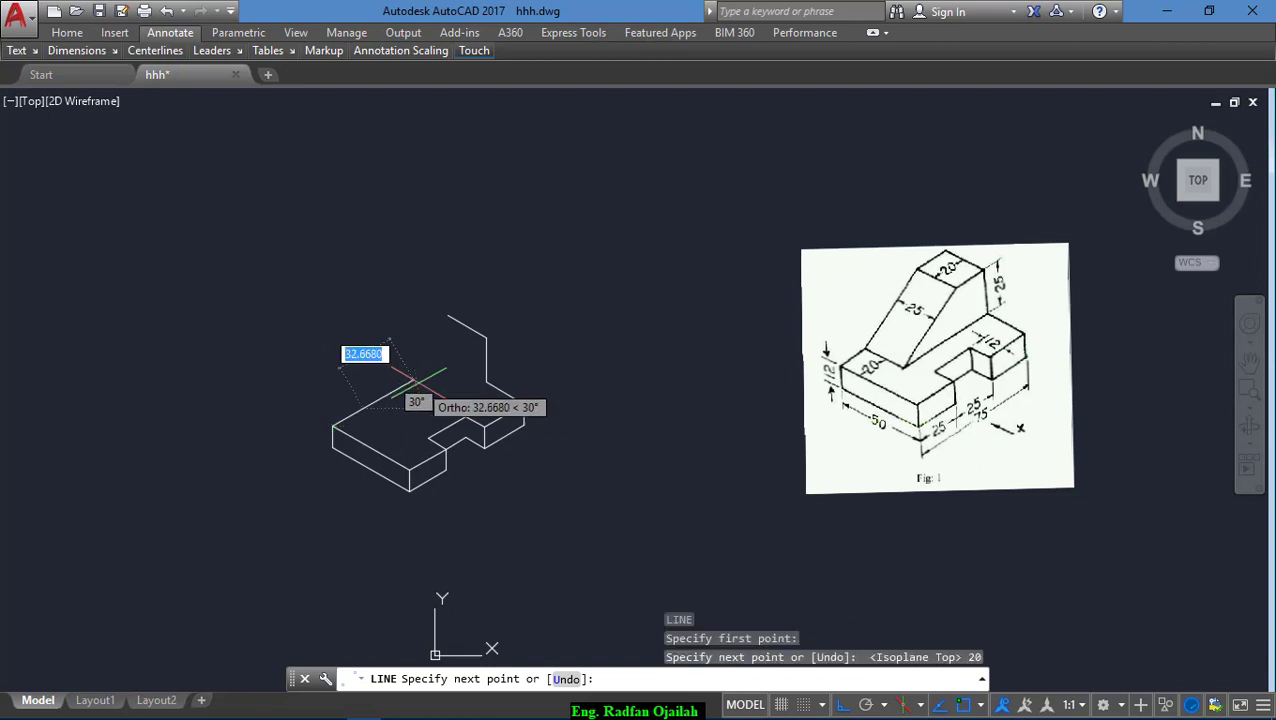
{"action": "key", "text": "Escape"}
{"action": "key", "text": "Return"}
{"action": "key", "text": "Escape"}
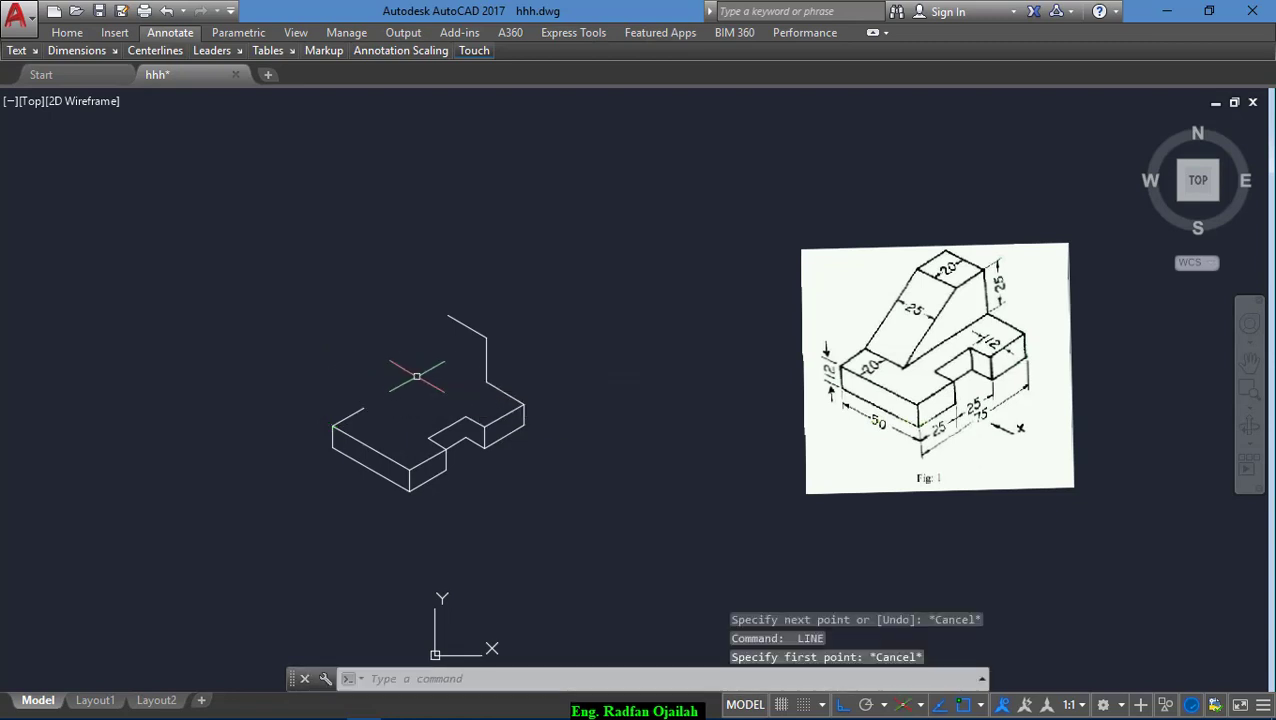
{"action": "key", "text": "Return"}
{"action": "left_click", "coordinate": [345, 419]}
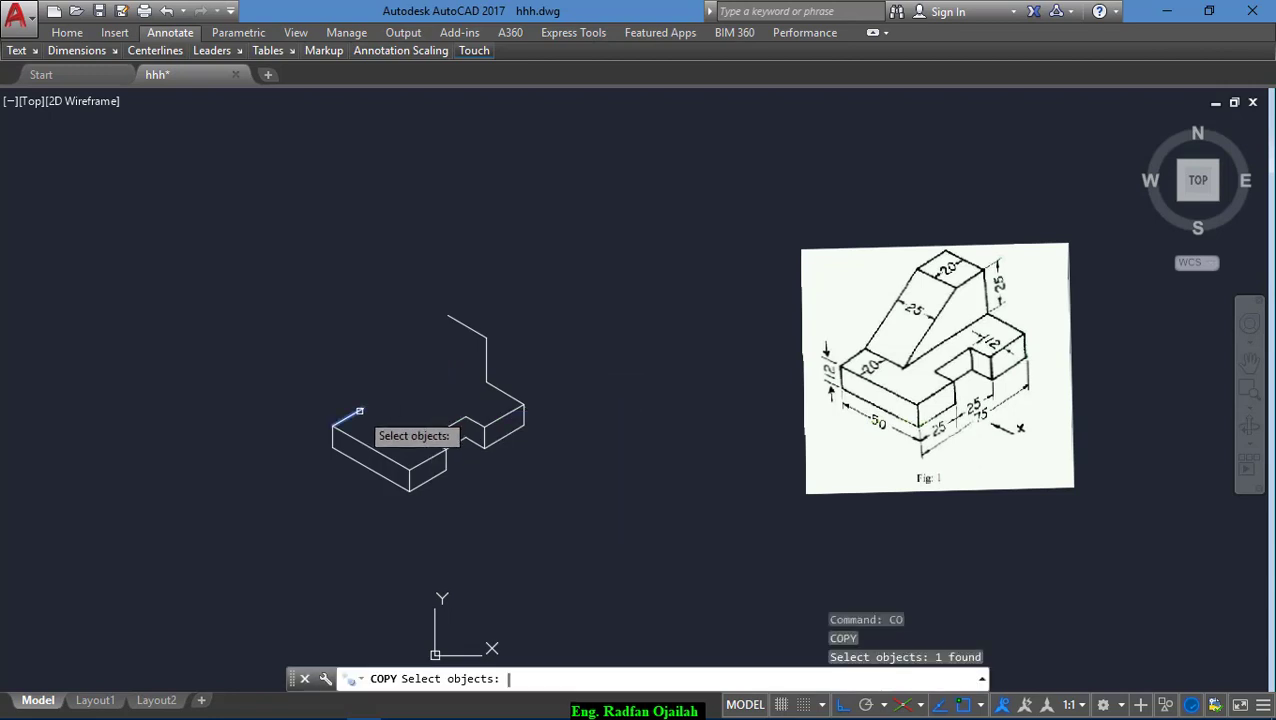
{"action": "key", "text": "Return"}
{"action": "left_click", "coordinate": [362, 408]}
{"action": "key", "text": "Escape"}
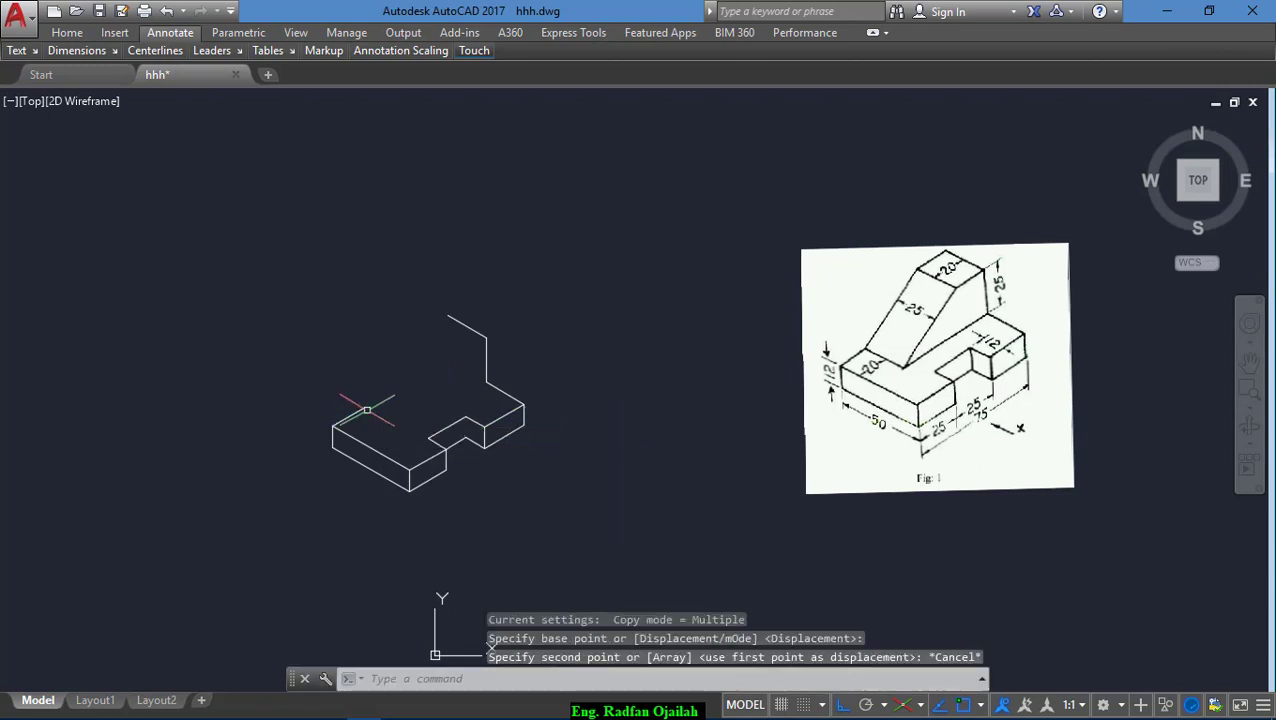
Step: Copy the 20-unit line on the base from its inner end to the free end of the raised 25-unit edge
{"action": "type", "text": "co"}
{"action": "key", "text": "Return"}
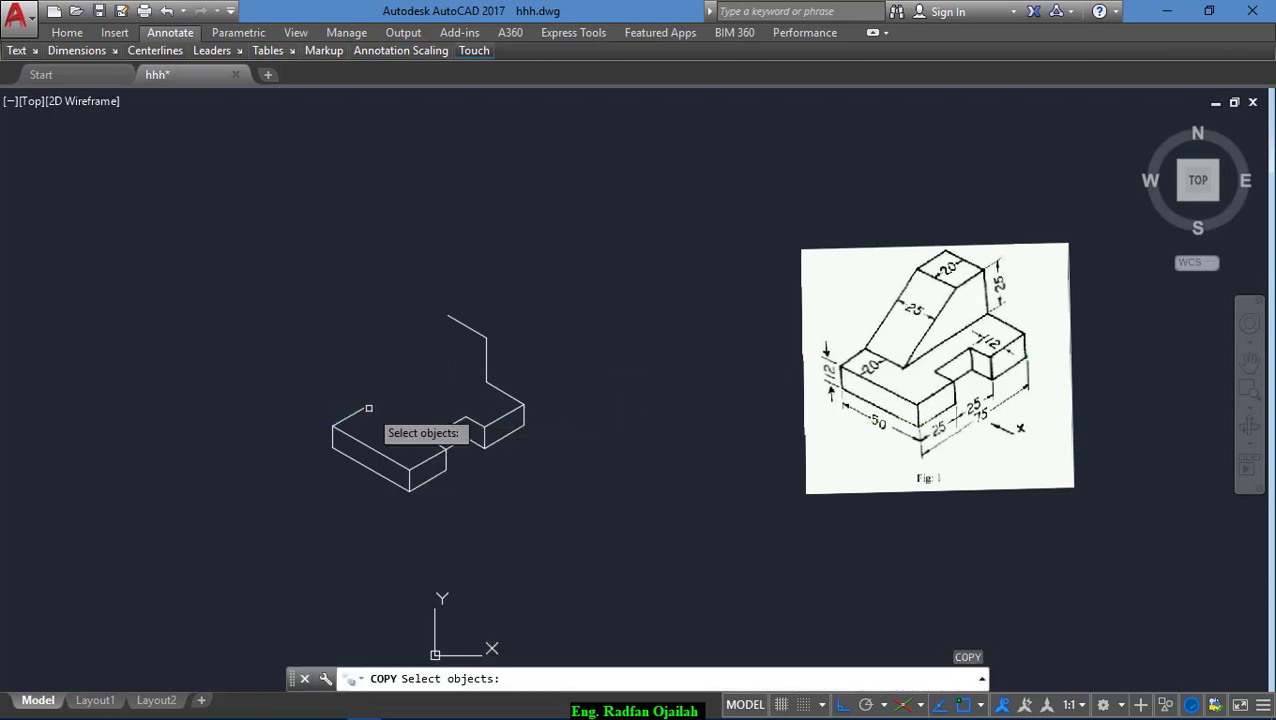
{"action": "left_click", "coordinate": [356, 413]}
{"action": "key", "text": "Return"}
{"action": "left_click", "coordinate": [363, 408]}
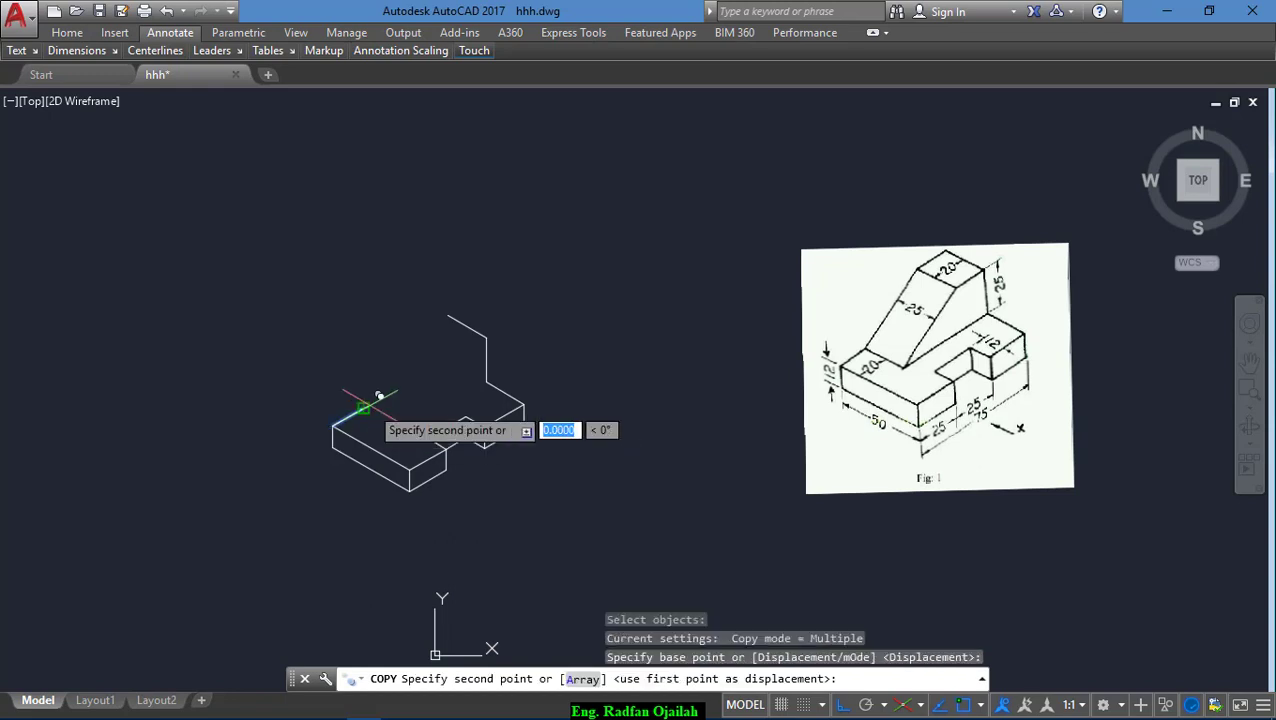
{"action": "left_click", "coordinate": [447, 315]}
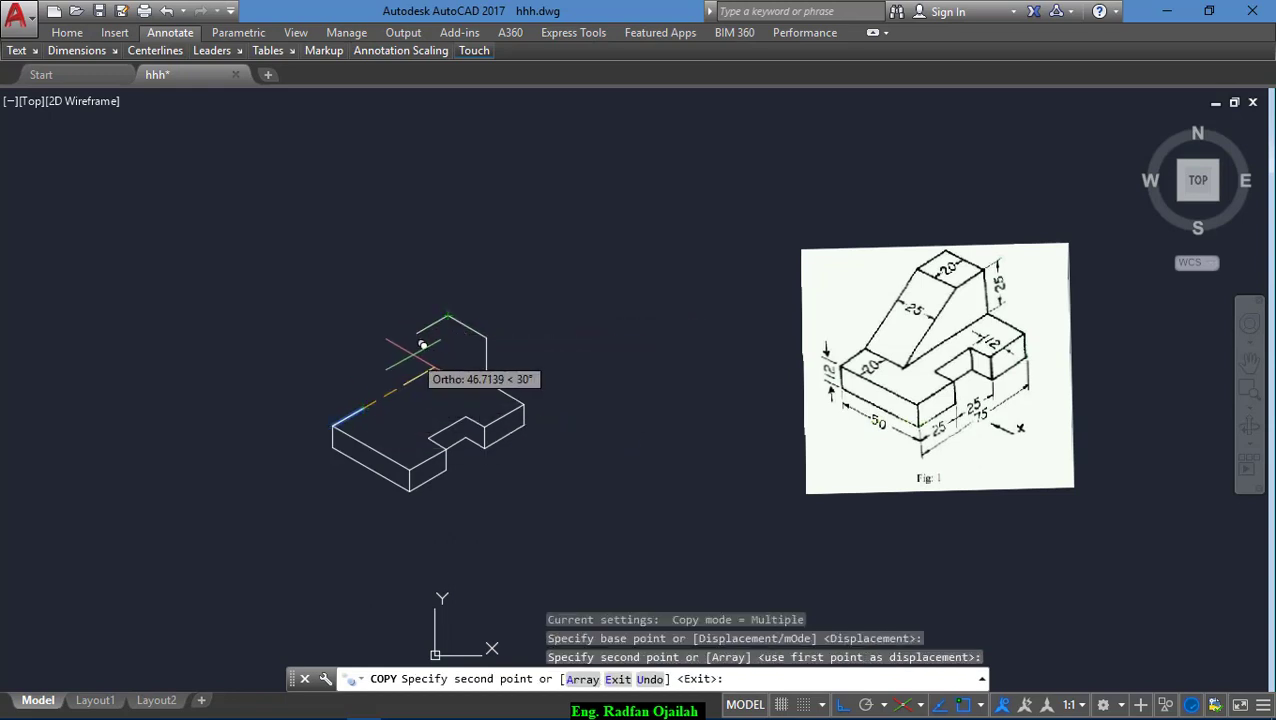
{"action": "key", "text": "Escape"}
Step: Draw the sloped edge from the free end of the copied 20-unit line down to the inner end of the original on the base
{"action": "type", "text": "l"}
{"action": "key", "text": "Return"}
{"action": "left_click", "coordinate": [416, 334]}
{"action": "left_click", "coordinate": [363, 408]}
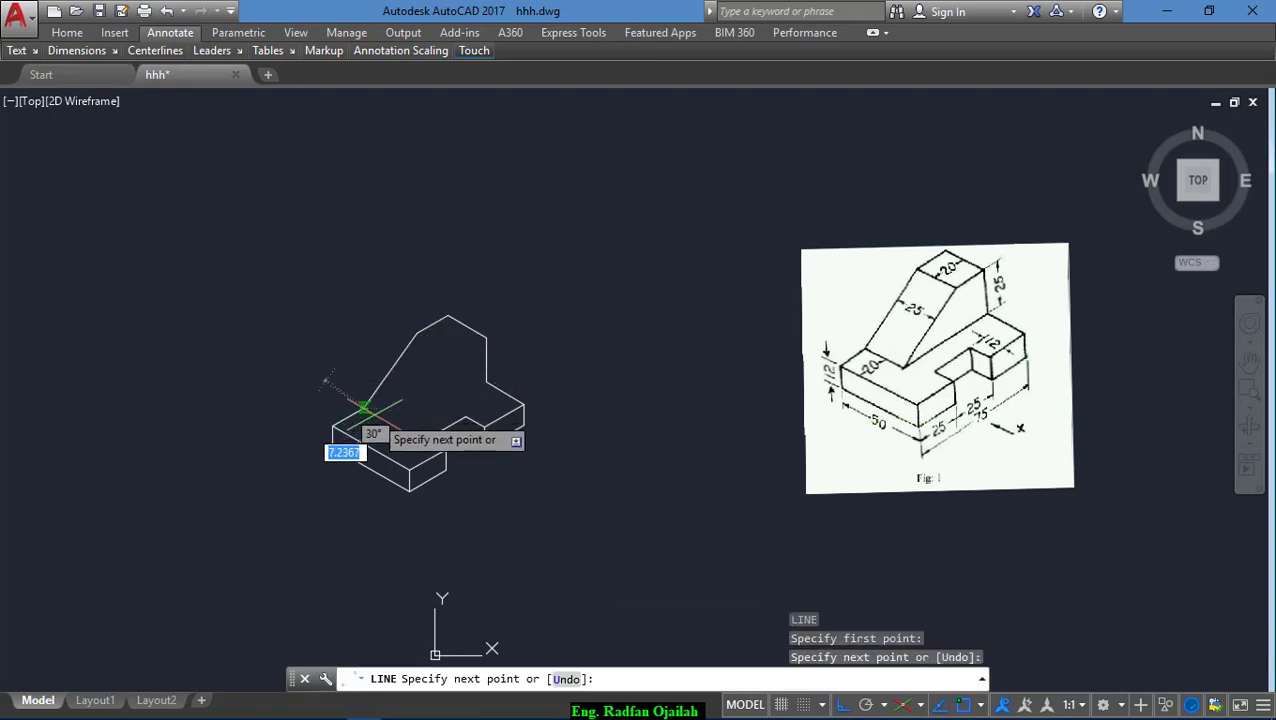
{"action": "key", "text": "Return"}
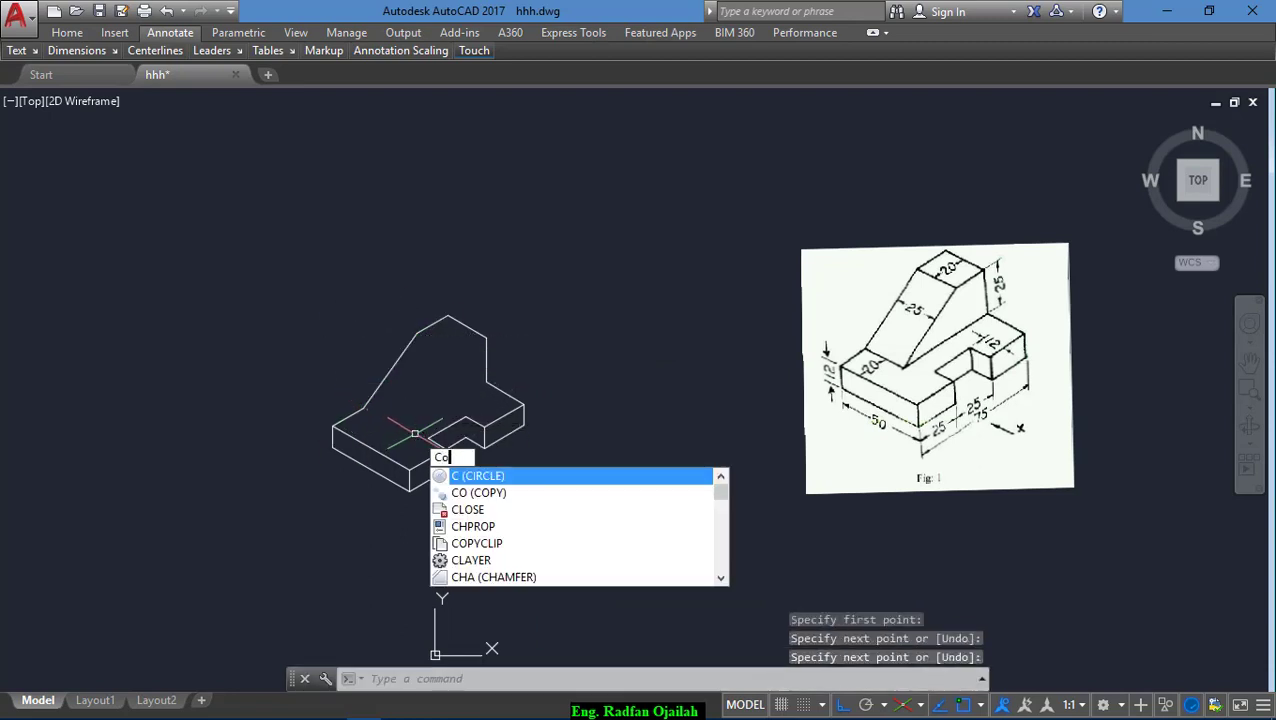
Step: Copy the upright's rear top 25-unit edge to both the upper and lower ends of the sloped edge
{"action": "key", "text": "Return"}
{"action": "left_click", "coordinate": [441, 318]}
{"action": "key", "text": "Return"}
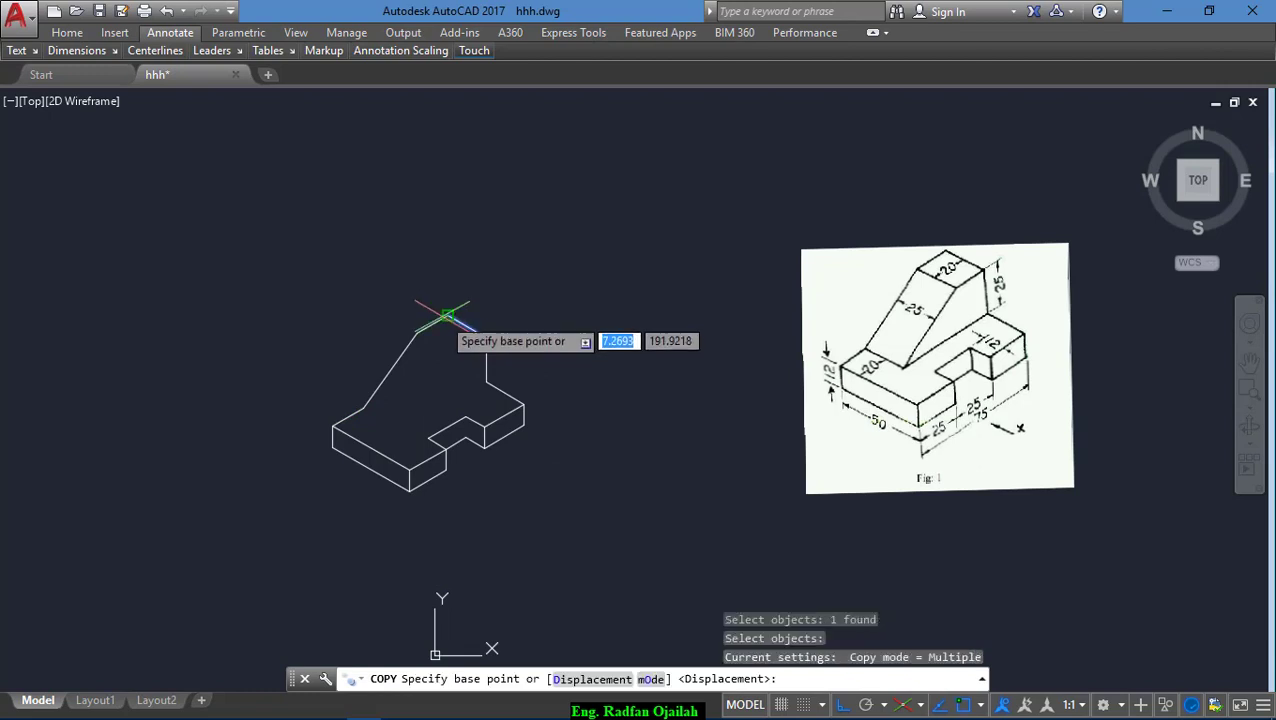
{"action": "left_click", "coordinate": [447, 316]}
{"action": "left_click", "coordinate": [415, 333]}
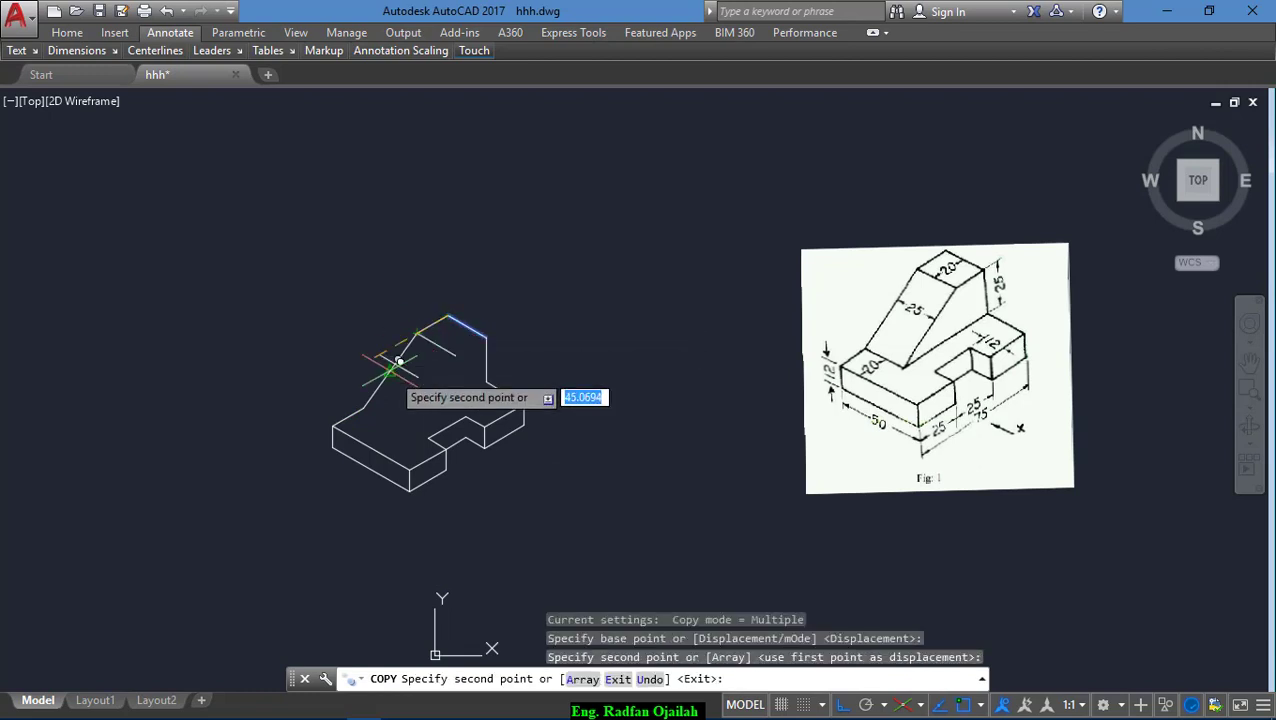
{"action": "left_click", "coordinate": [388, 437]}
{"action": "key", "text": "Escape"}
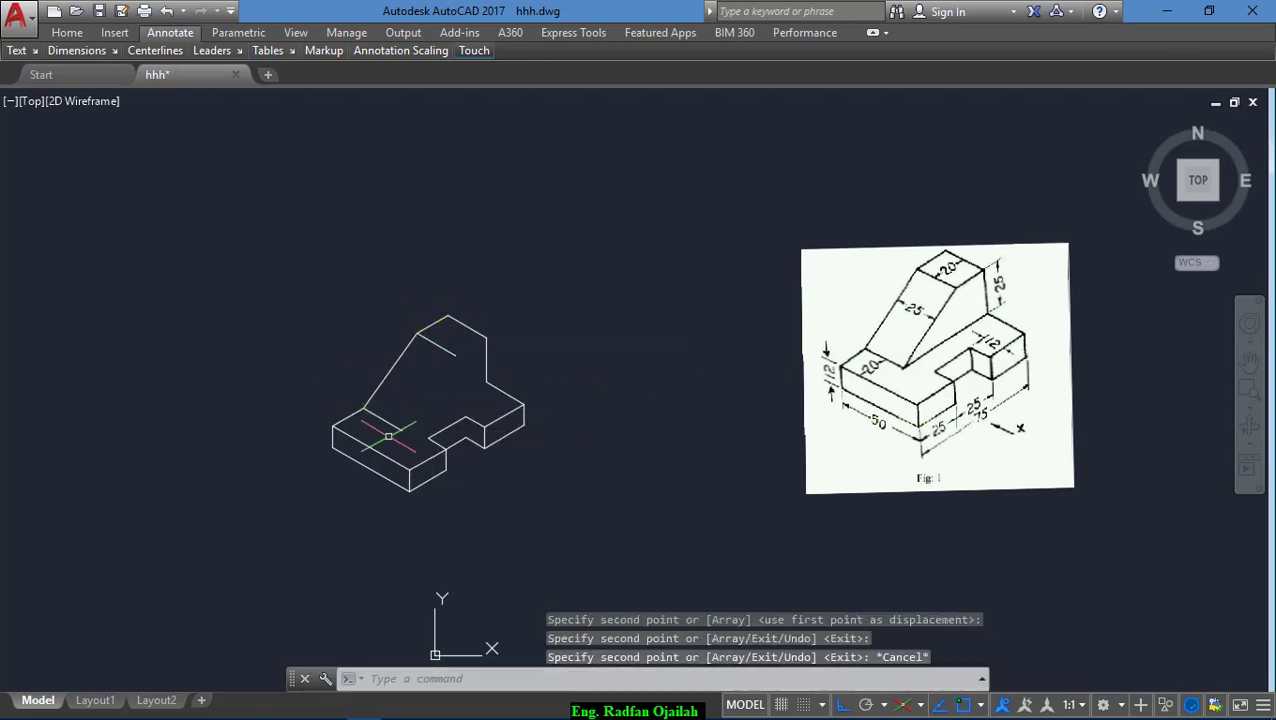
Step: Copy the sloped edge and the adjoining 20-unit top edge to the opposite side of the upright, 25 units at 330°
{"action": "key", "text": "Return"}
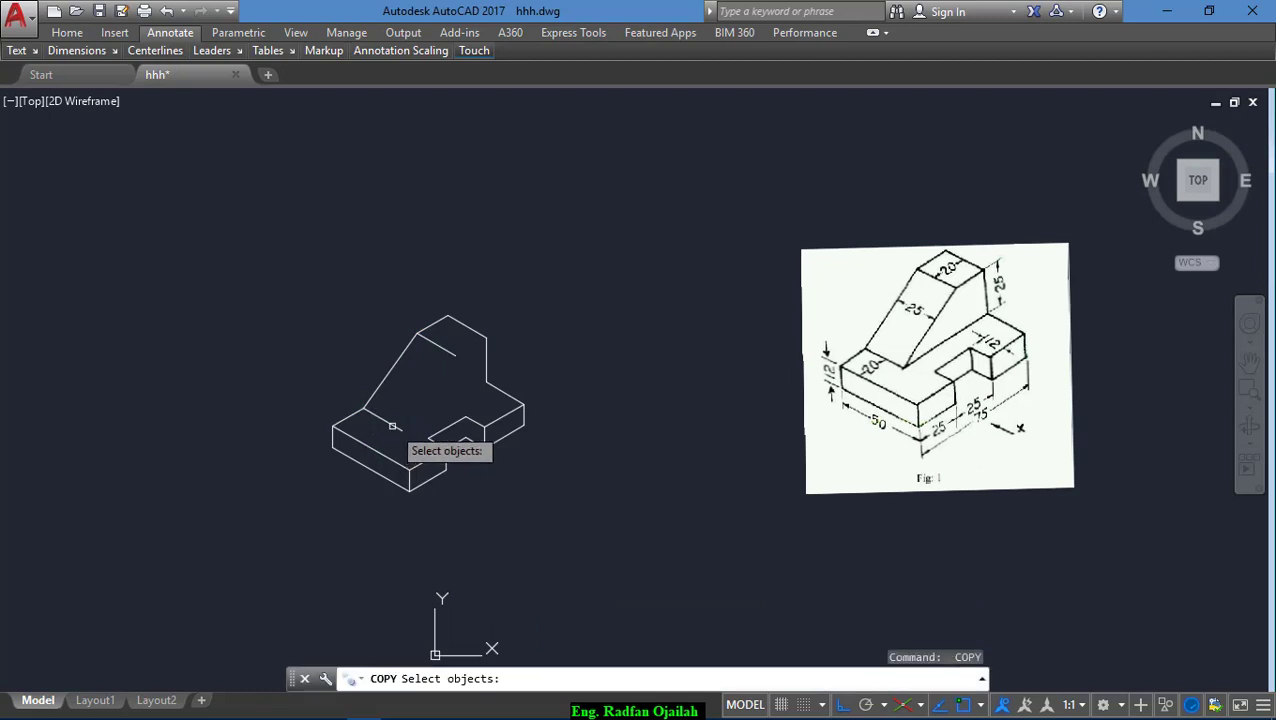
{"action": "left_click", "coordinate": [390, 369]}
{"action": "left_click", "coordinate": [435, 325]}
{"action": "key", "text": "Return"}
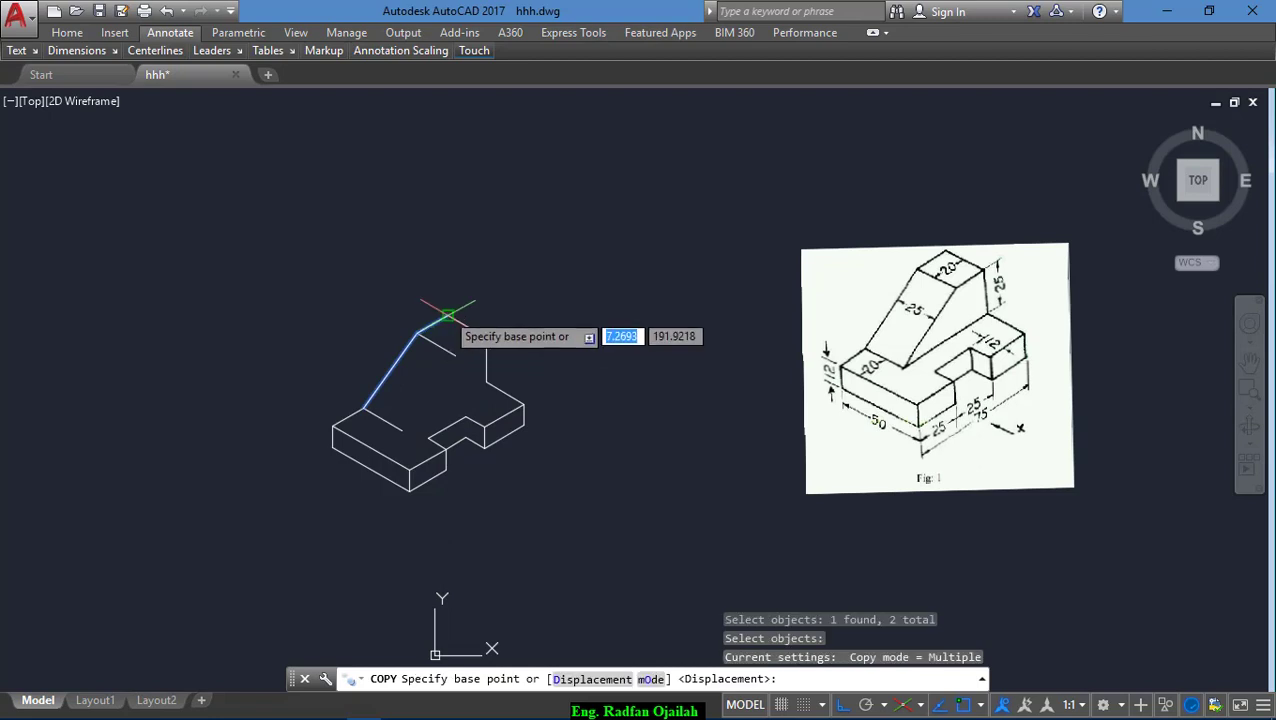
{"action": "left_click", "coordinate": [447, 316]}
{"action": "left_click", "coordinate": [487, 336]}
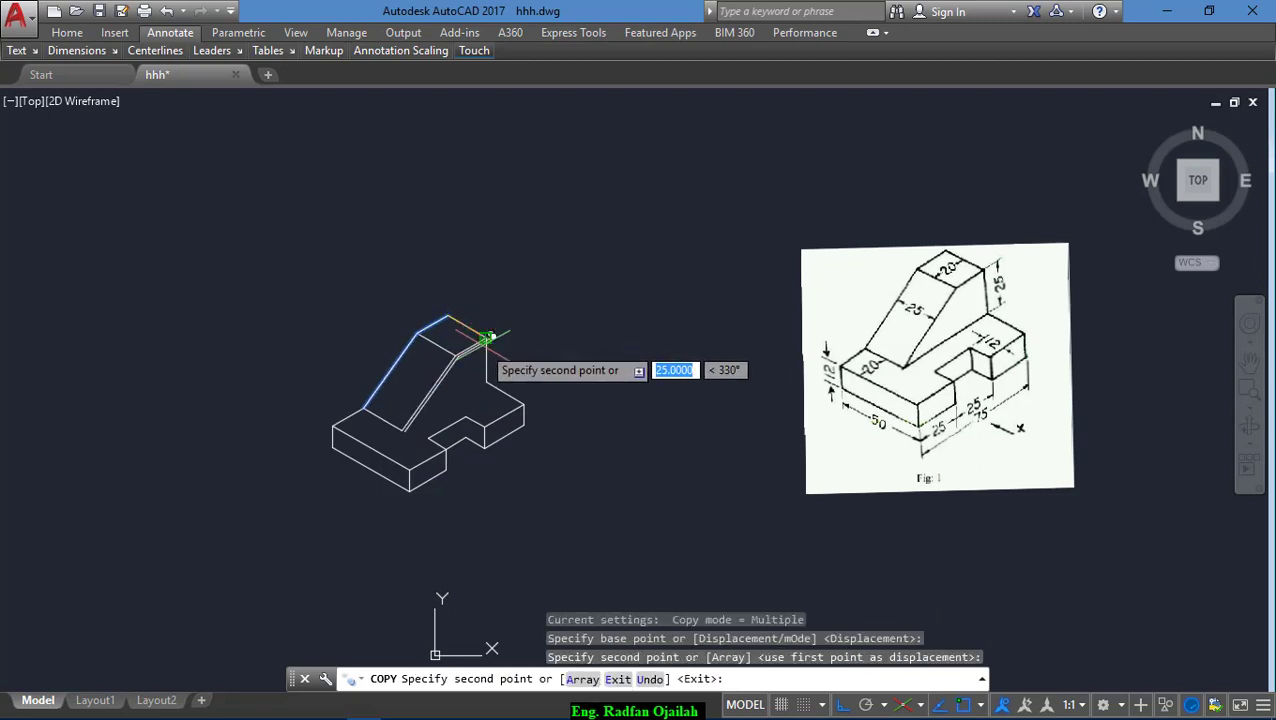
{"action": "key", "text": "Escape"}
Step: Draw a line from the foot of the vertical 25-unit edge to the lower end of the copied sloped edge
{"action": "type", "text": "l"}
{"action": "key", "text": "Return"}
{"action": "left_click", "coordinate": [485, 381]}
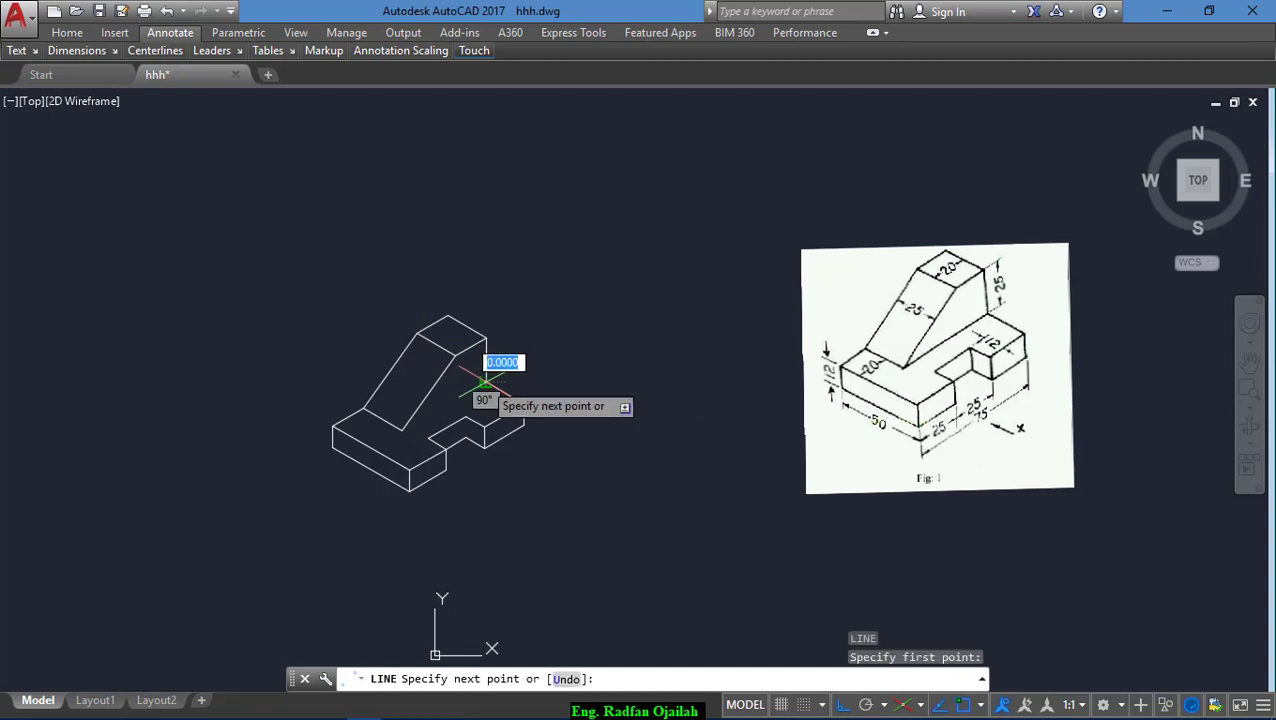
{"action": "left_click", "coordinate": [404, 430]}
{"action": "key", "text": "Escape"}
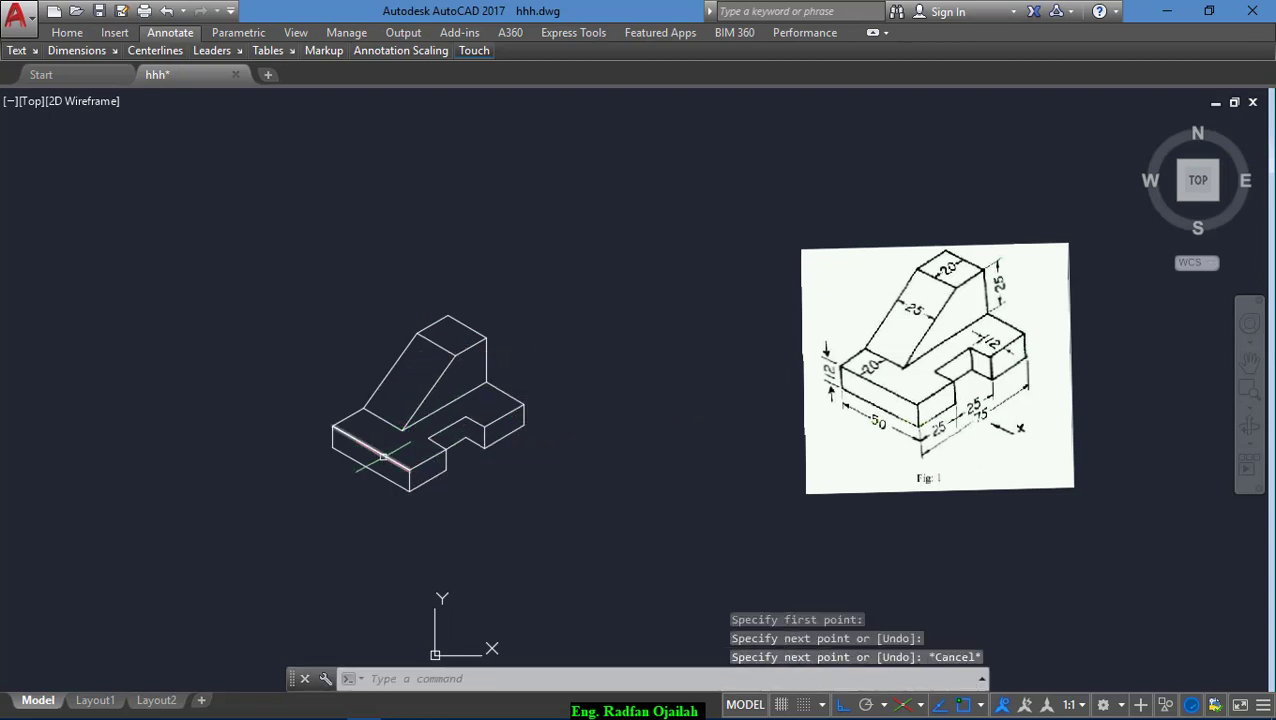
Step: Move the whole isometric drawing closer to the reference image with Ortho turned off
{"action": "type", "text": "m"}
{"action": "key", "text": "Return"}
{"action": "left_click", "coordinate": [550, 265]}
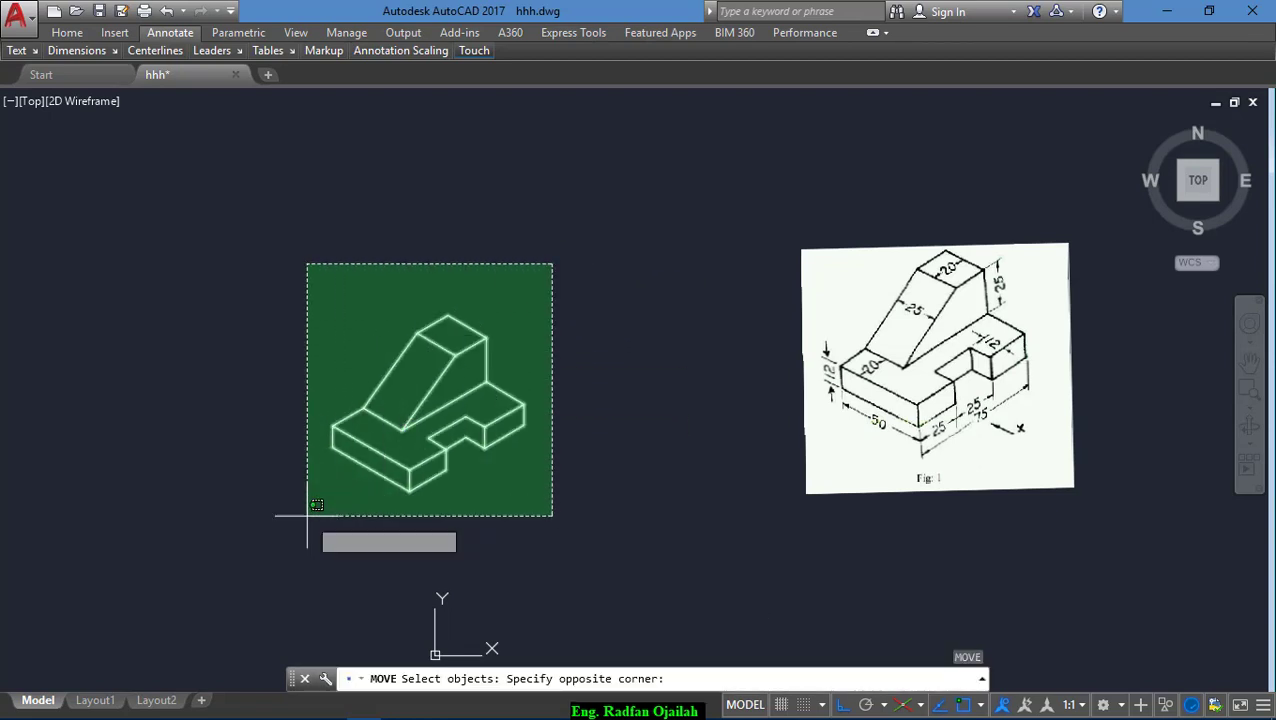
{"action": "left_click", "coordinate": [372, 524]}
{"action": "key", "text": "Return"}
{"action": "left_click", "coordinate": [422, 521]}
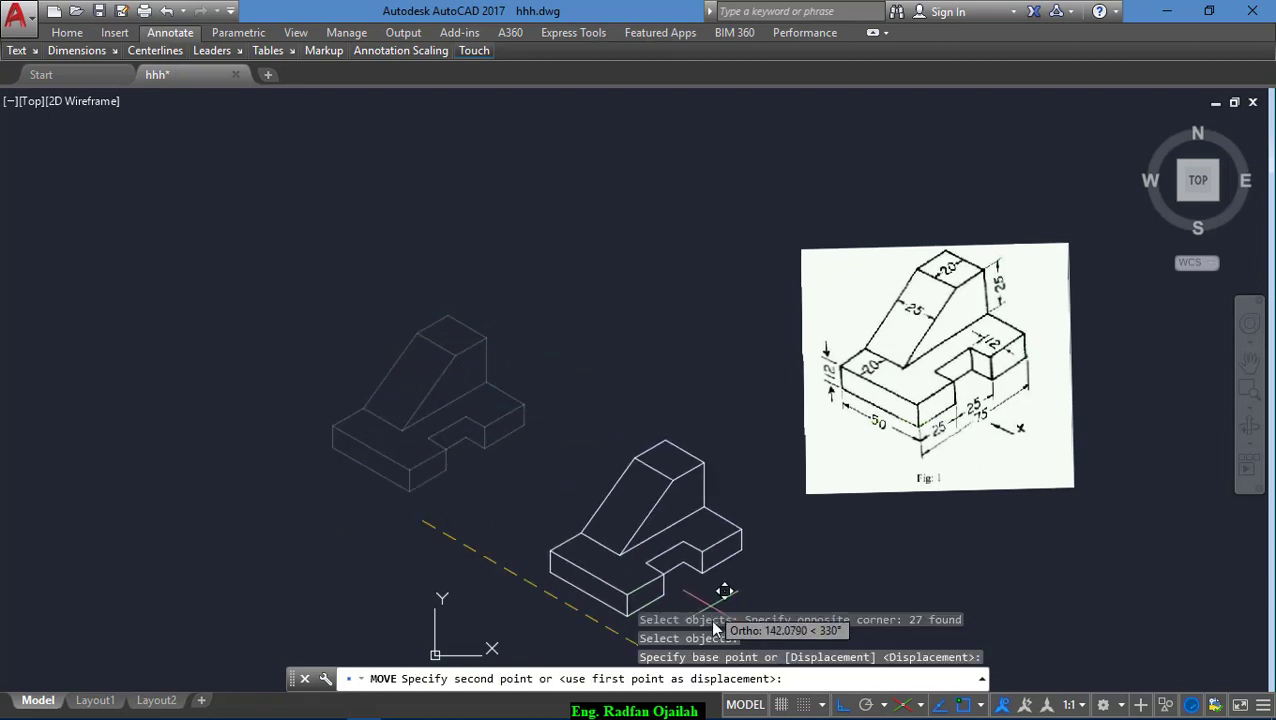
{"action": "left_click", "coordinate": [838, 705]}
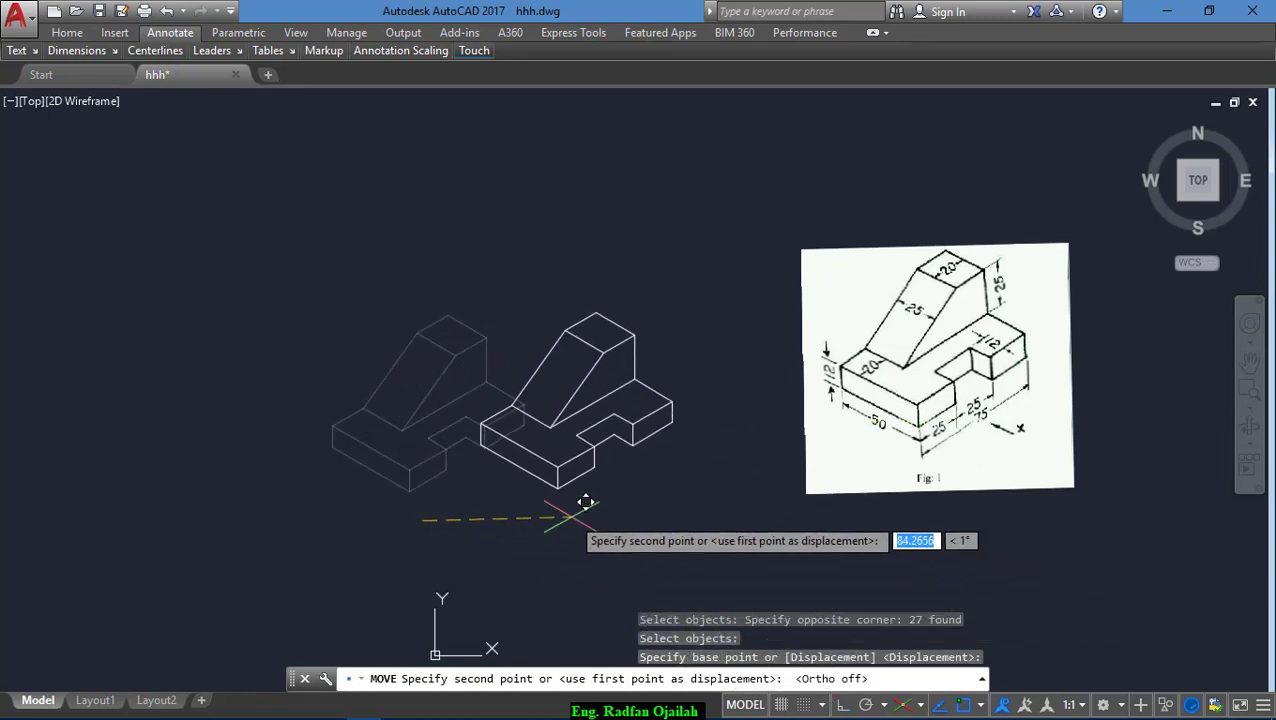
{"action": "left_click", "coordinate": [538, 506]}
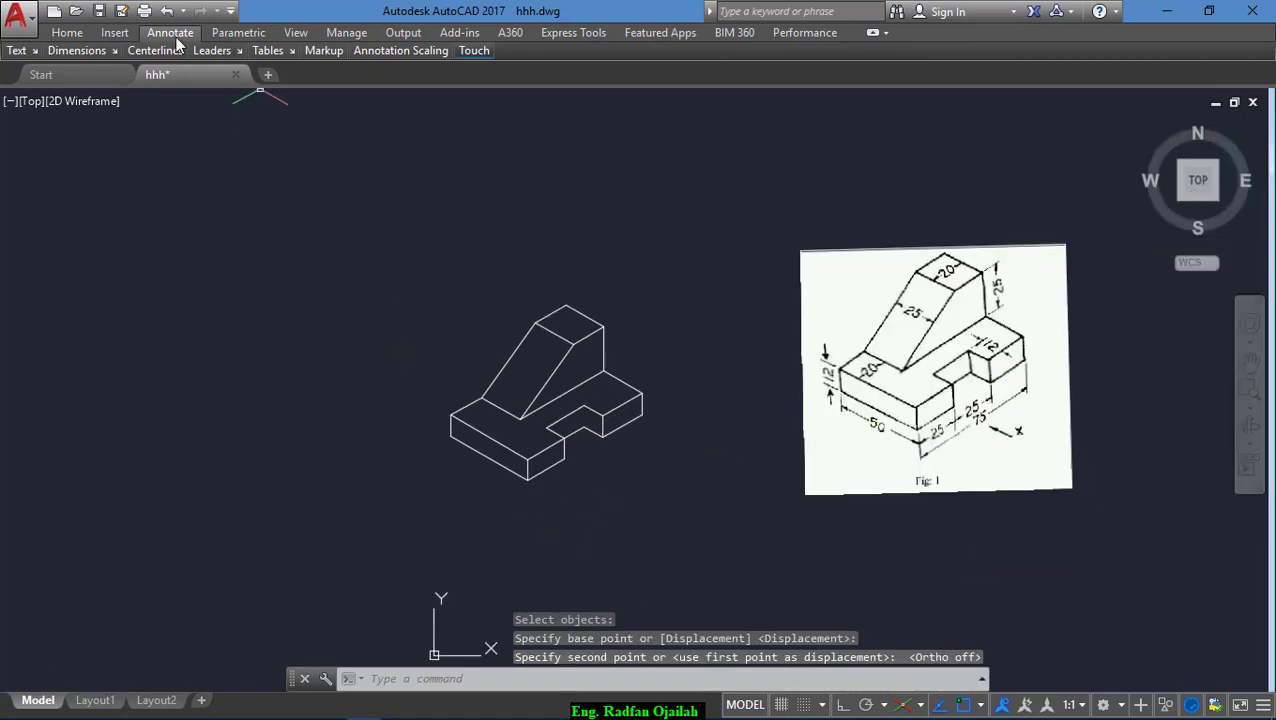
Step: Restore the full Home ribbon and make Dimensions the current layer
{"action": "left_click", "coordinate": [68, 33]}
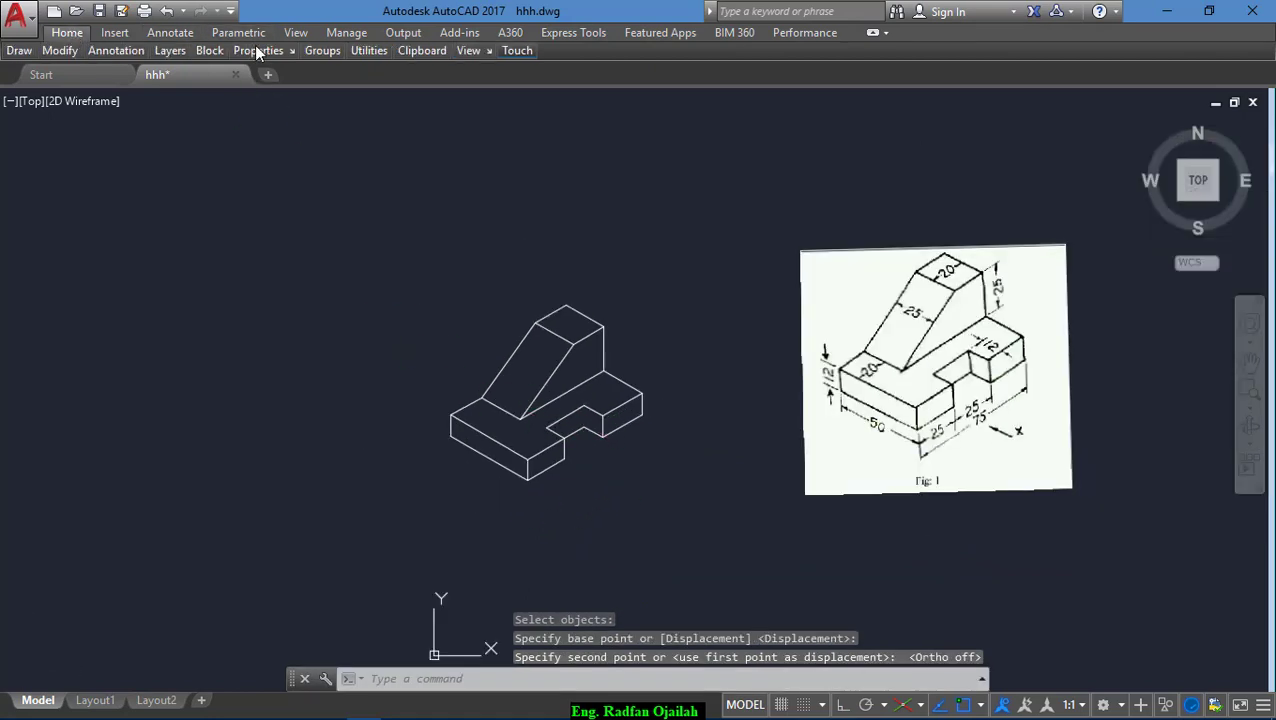
{"action": "left_click", "coordinate": [911, 29]}
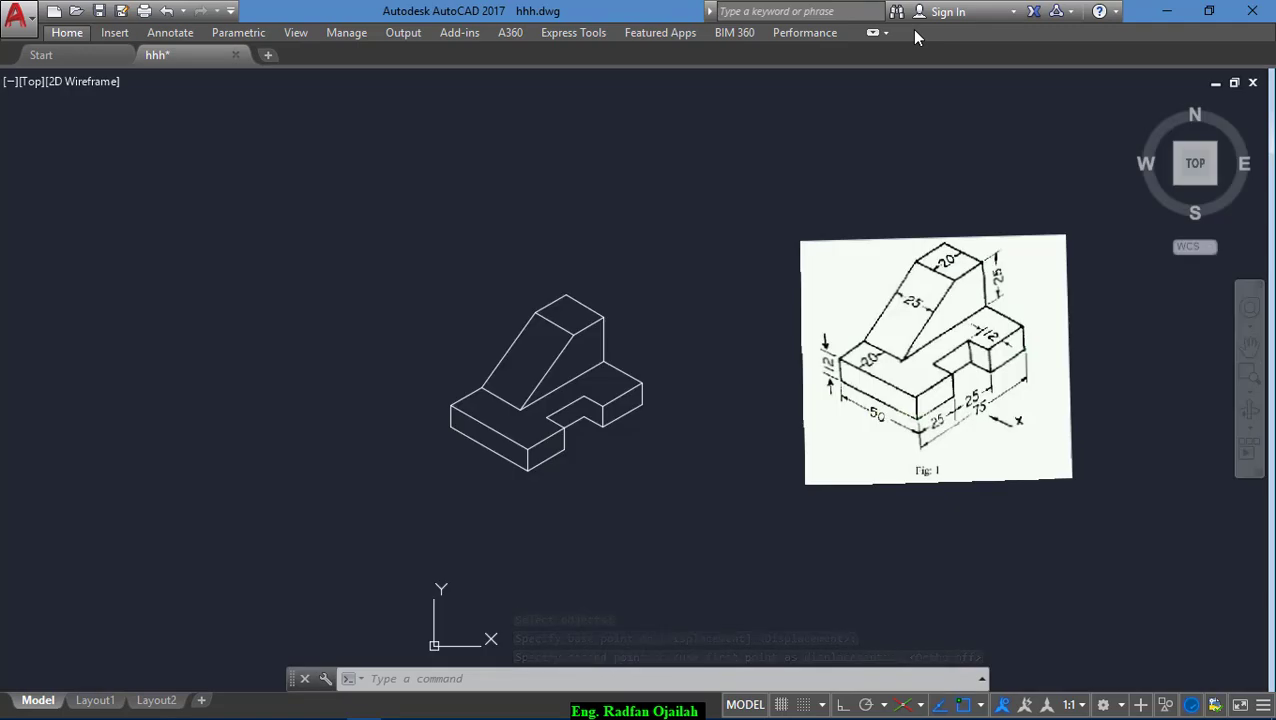
{"action": "left_click", "coordinate": [911, 29]}
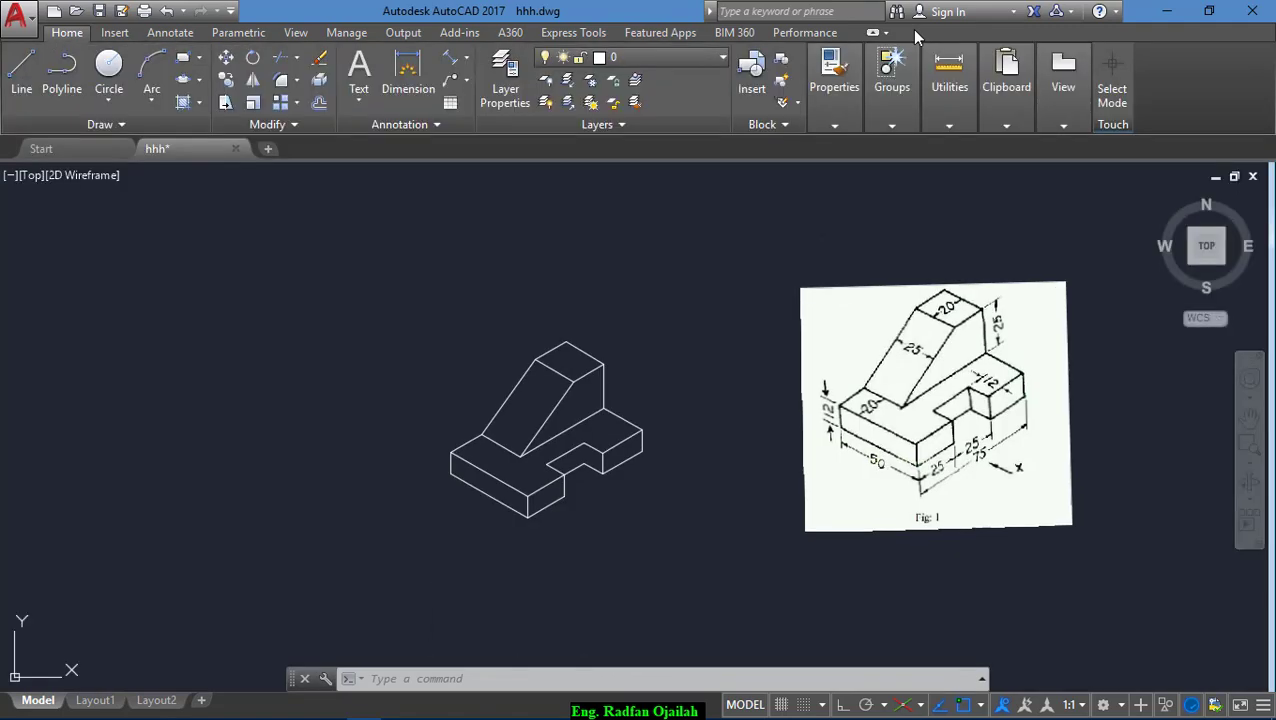
{"action": "left_click", "coordinate": [631, 59]}
{"action": "left_click", "coordinate": [631, 59]}
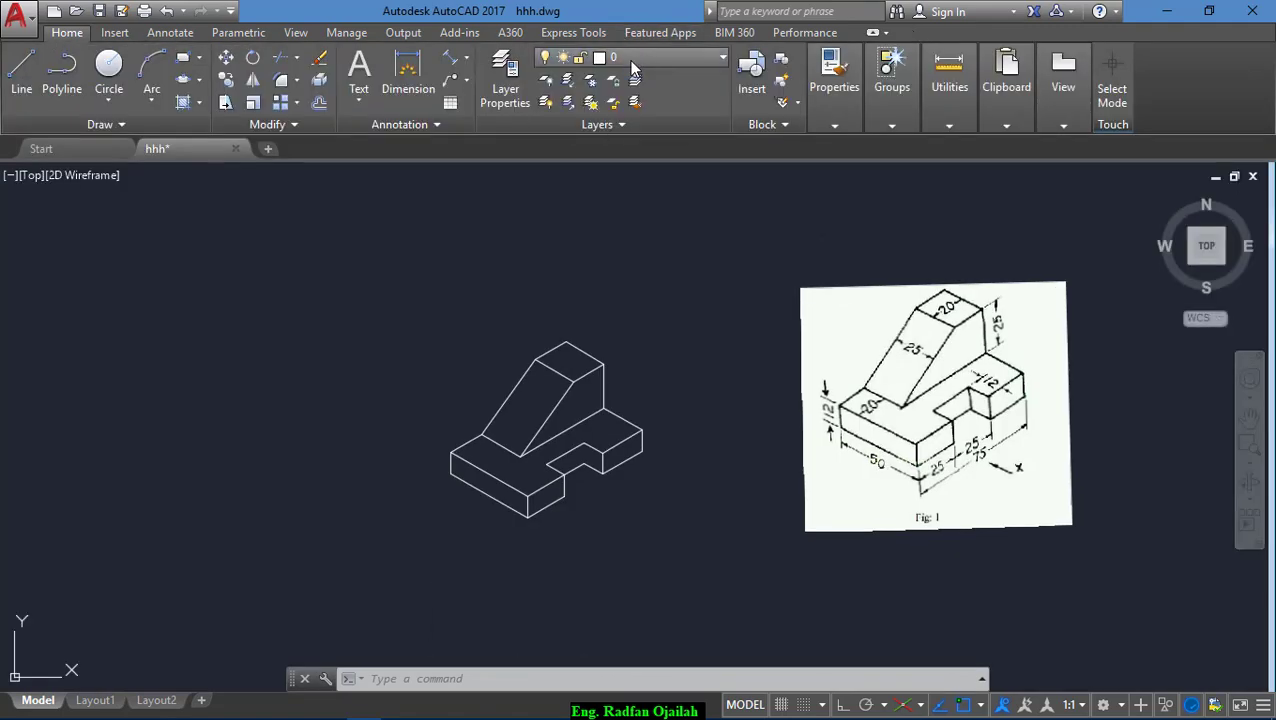
{"action": "left_click", "coordinate": [631, 60]}
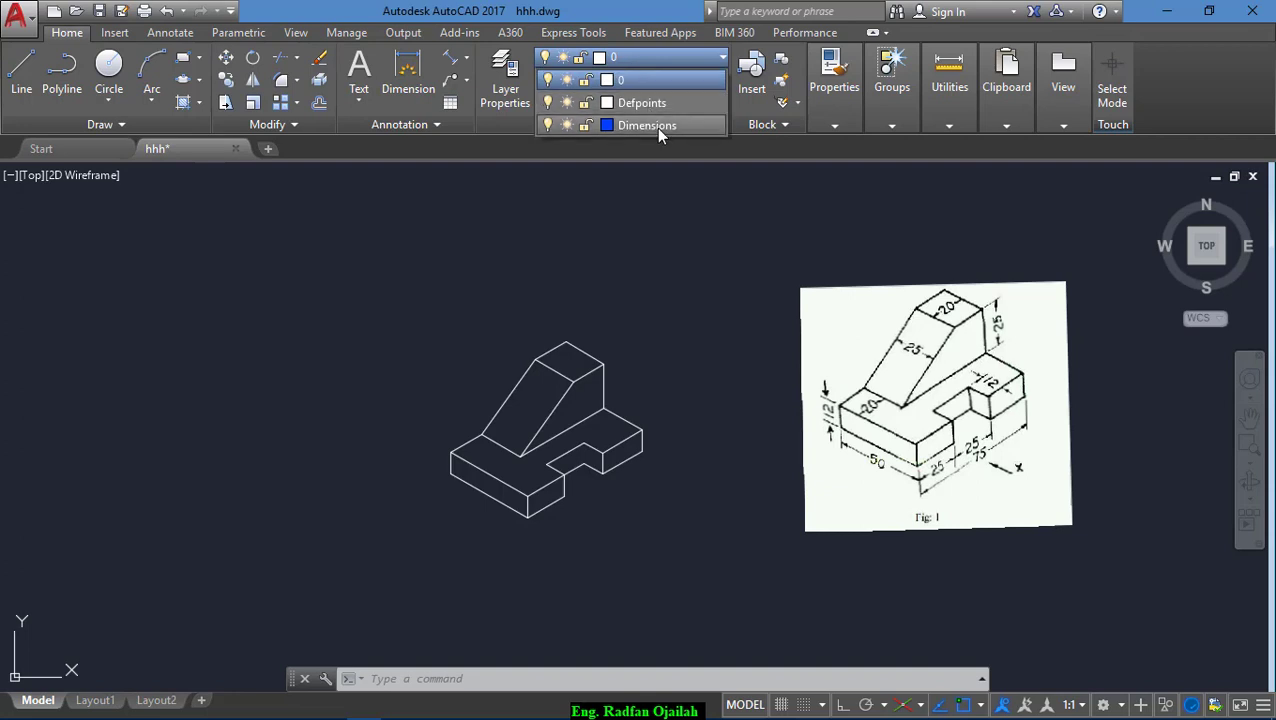
{"action": "left_click", "coordinate": [656, 128]}
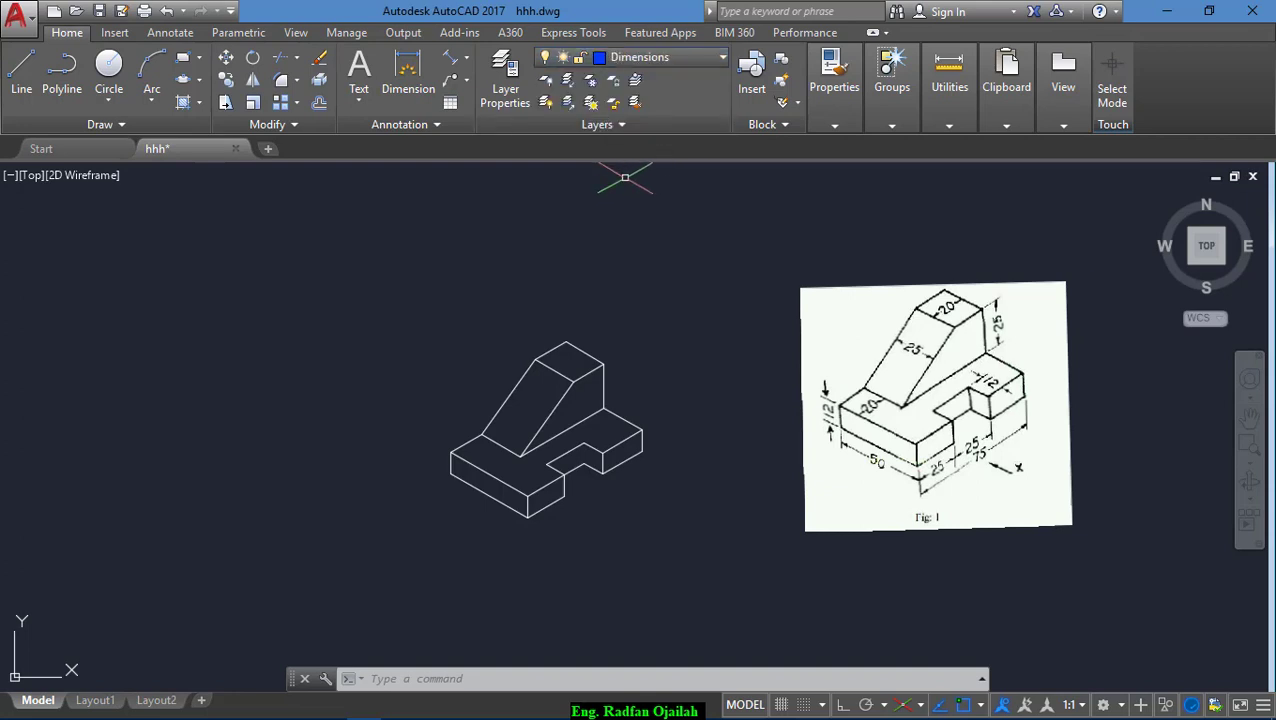
Step: Add an aligned dimension to the base's lower edge between the front corner and the notch, in line with the notch dimension
{"action": "left_click", "coordinate": [408, 75]}
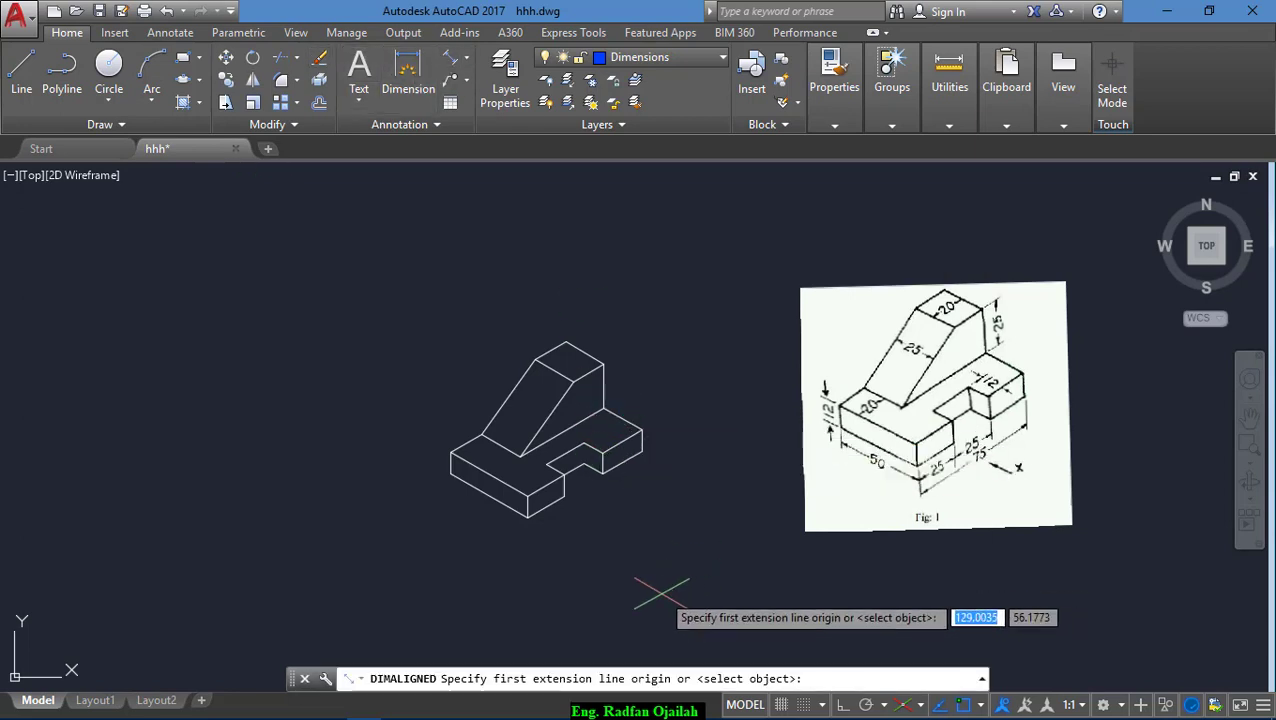
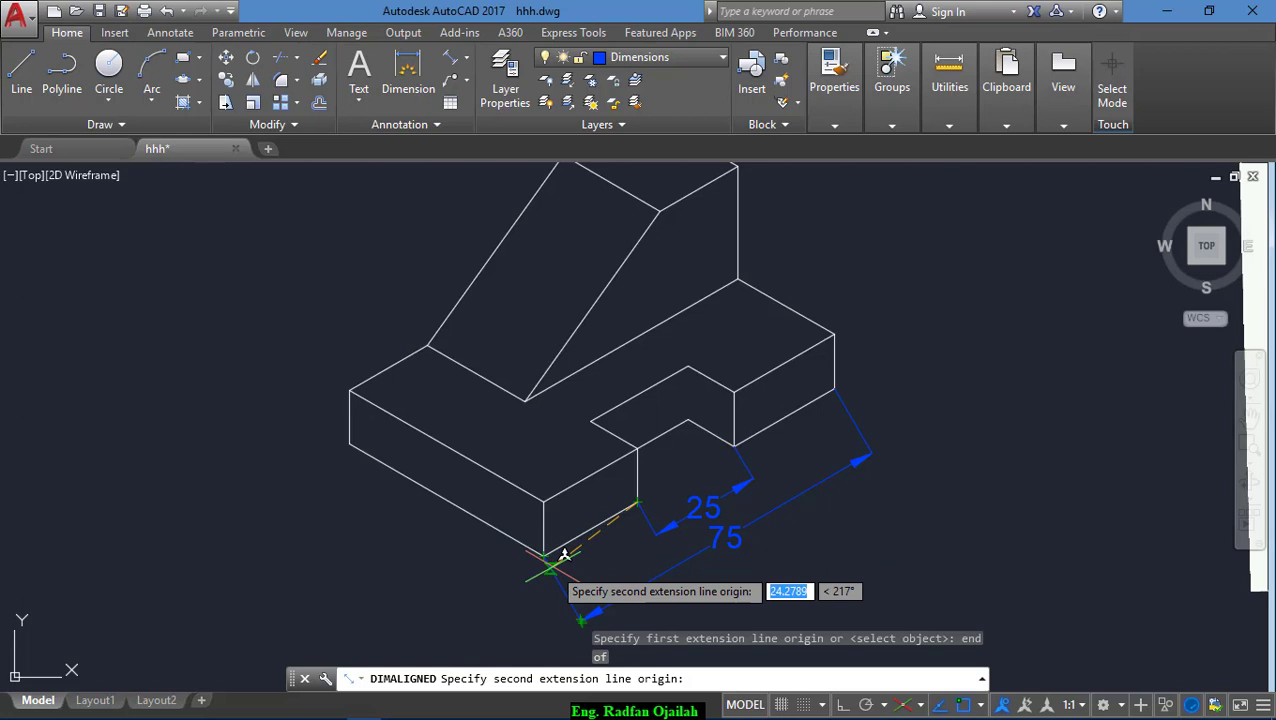
{"action": "key", "text": "Return"}
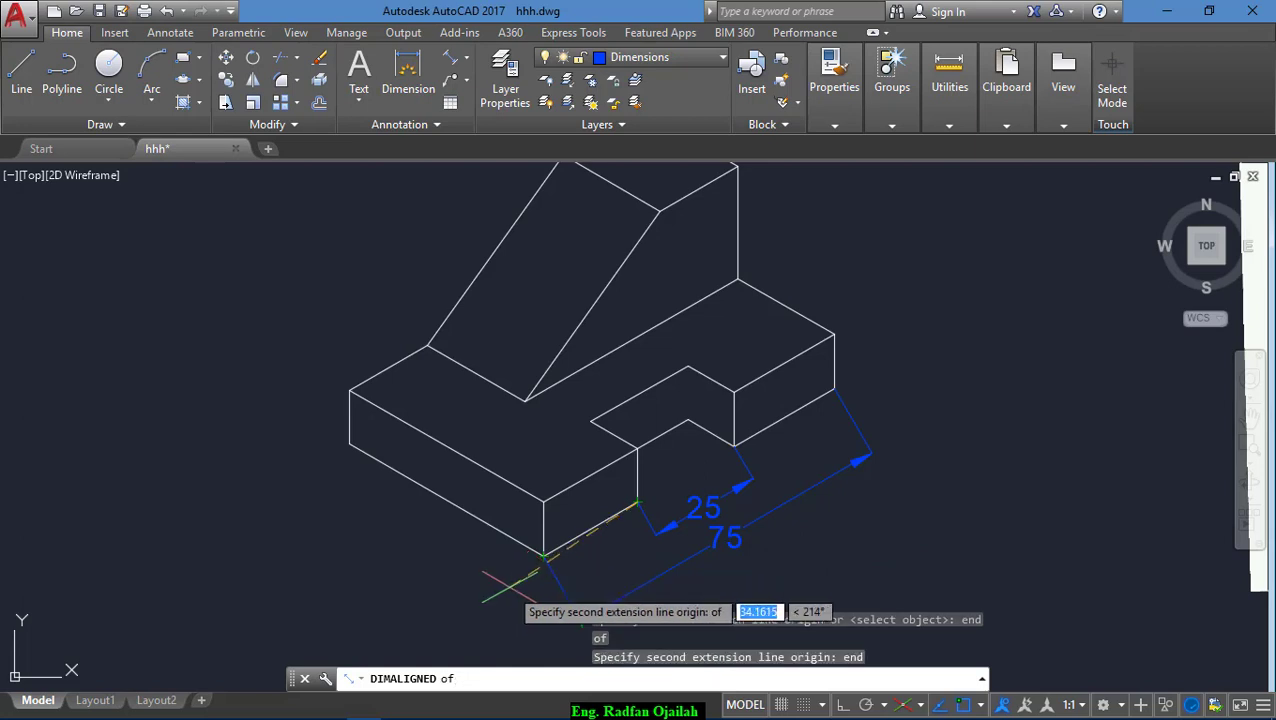
{"action": "left_click", "coordinate": [543, 556]}
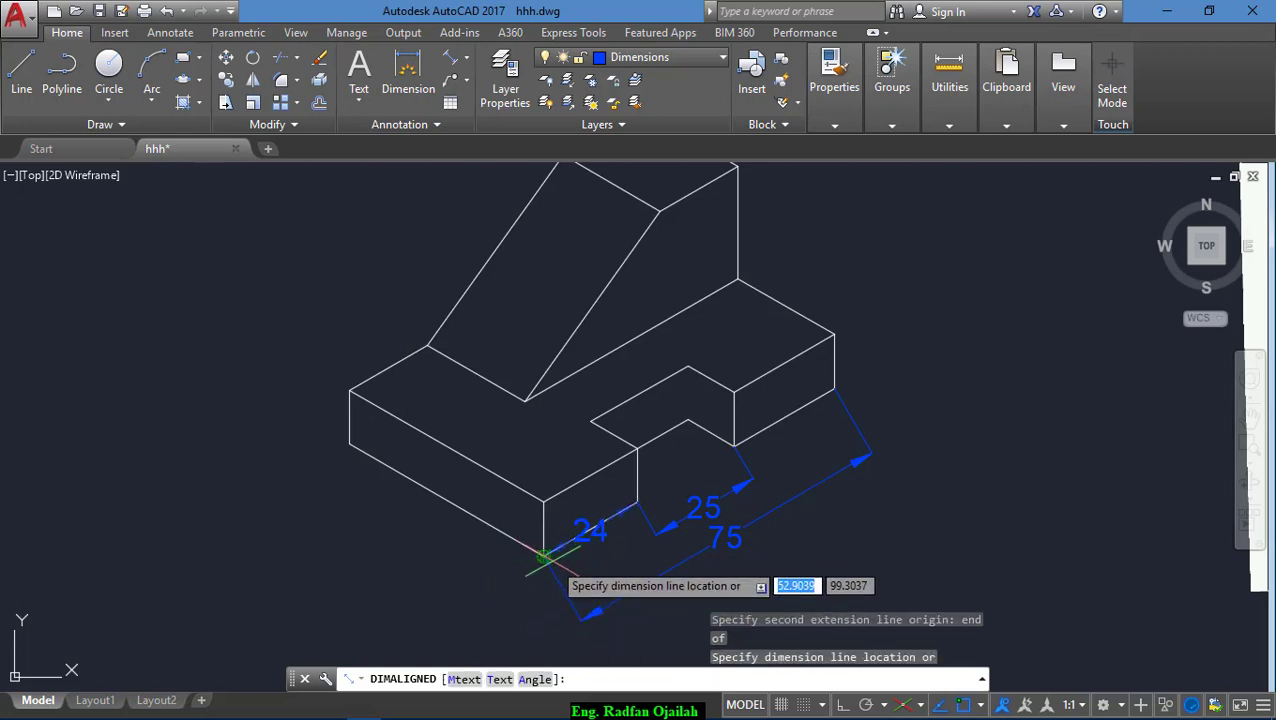
{"action": "left_click", "coordinate": [652, 540]}
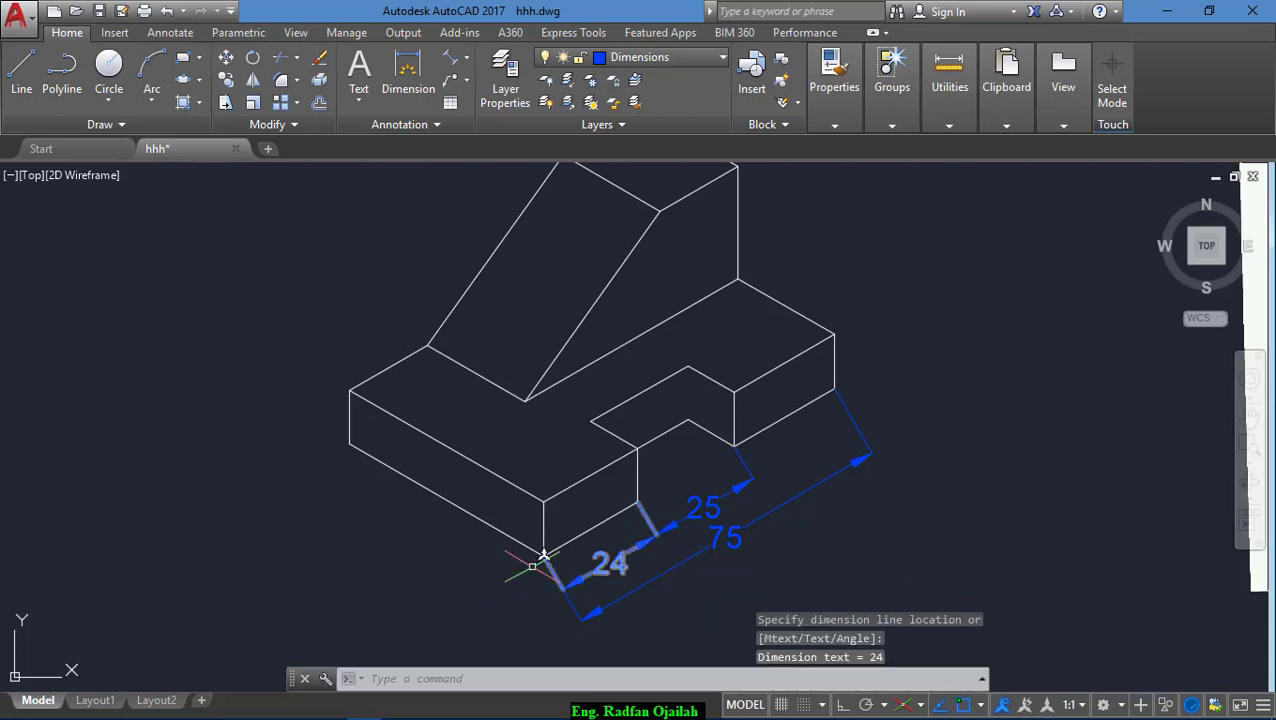
{"action": "scroll", "coordinate": [273, 484], "scroll_direction": "down", "scroll_amount": 2}
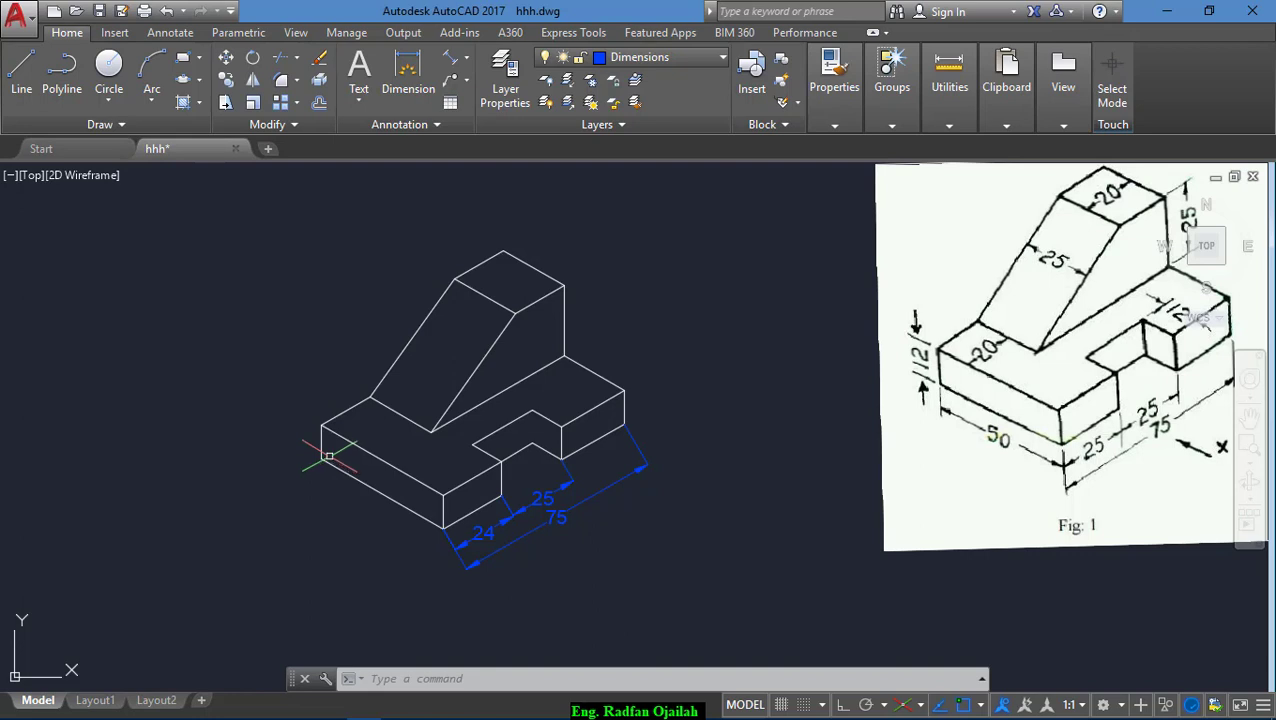
{"action": "key", "text": "Return"}
{"action": "left_click", "coordinate": [625, 428]}
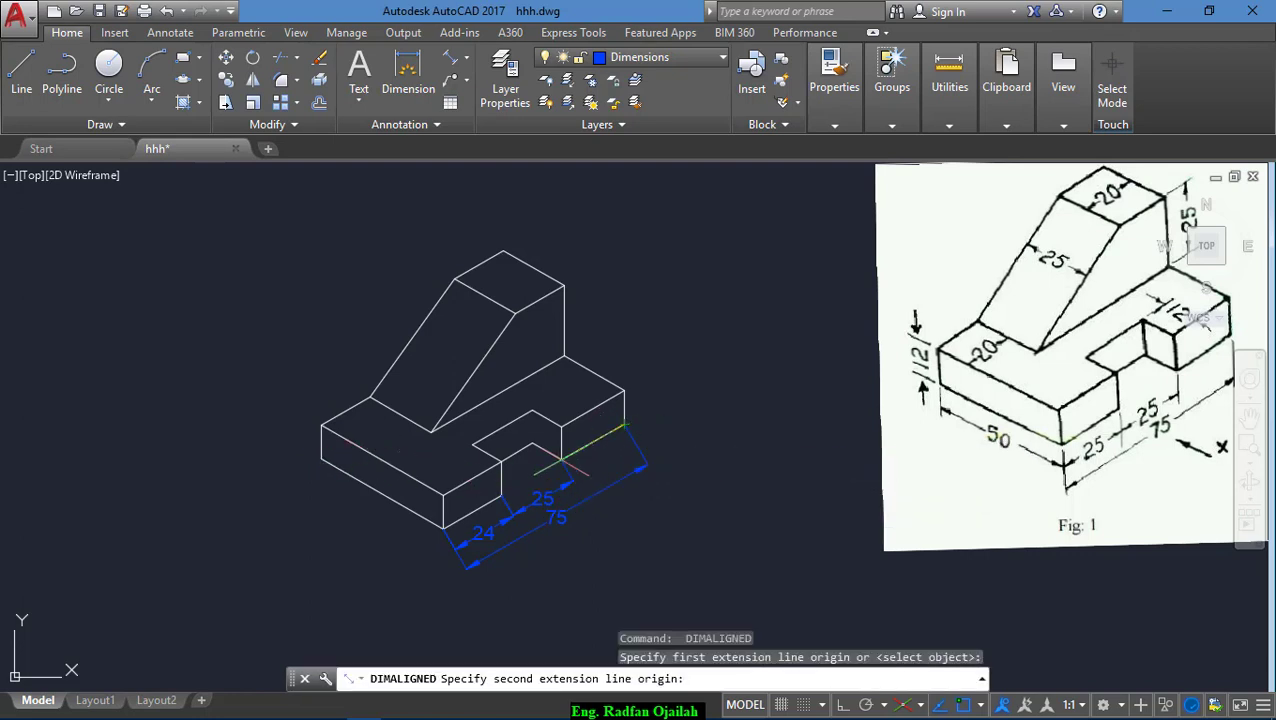
{"action": "left_click", "coordinate": [561, 457]}
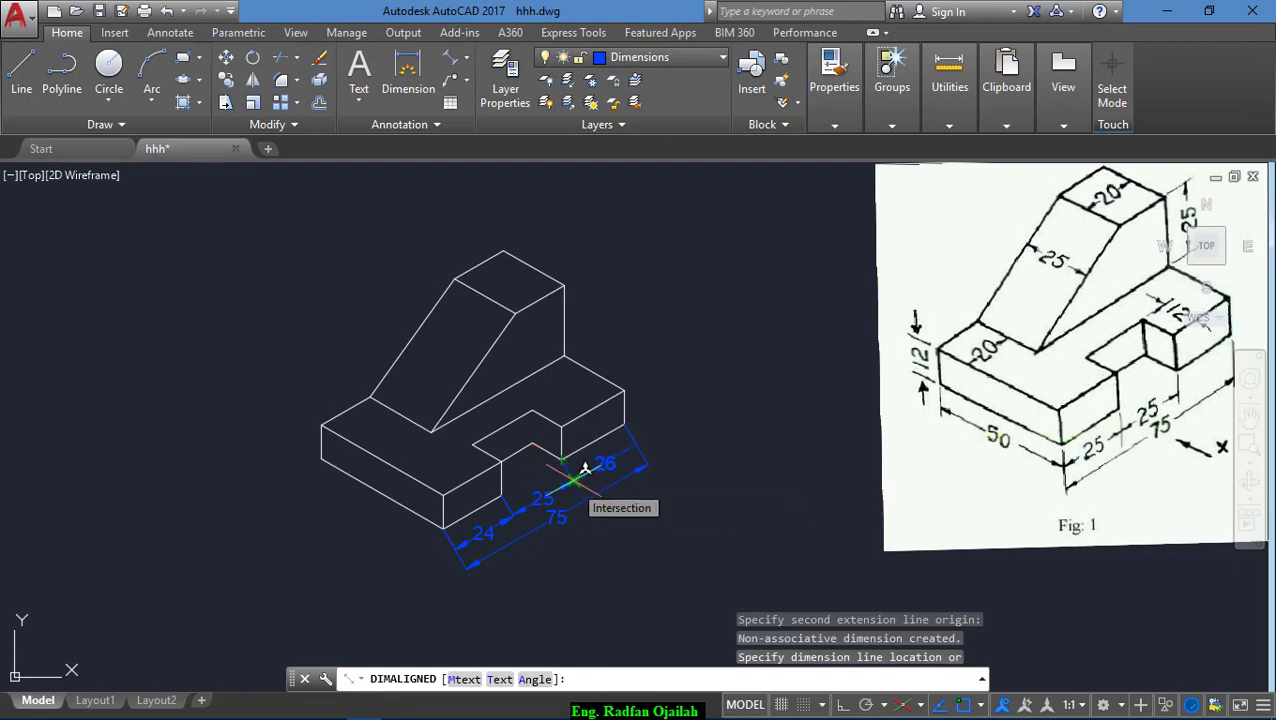
{"action": "key", "text": "Escape"}
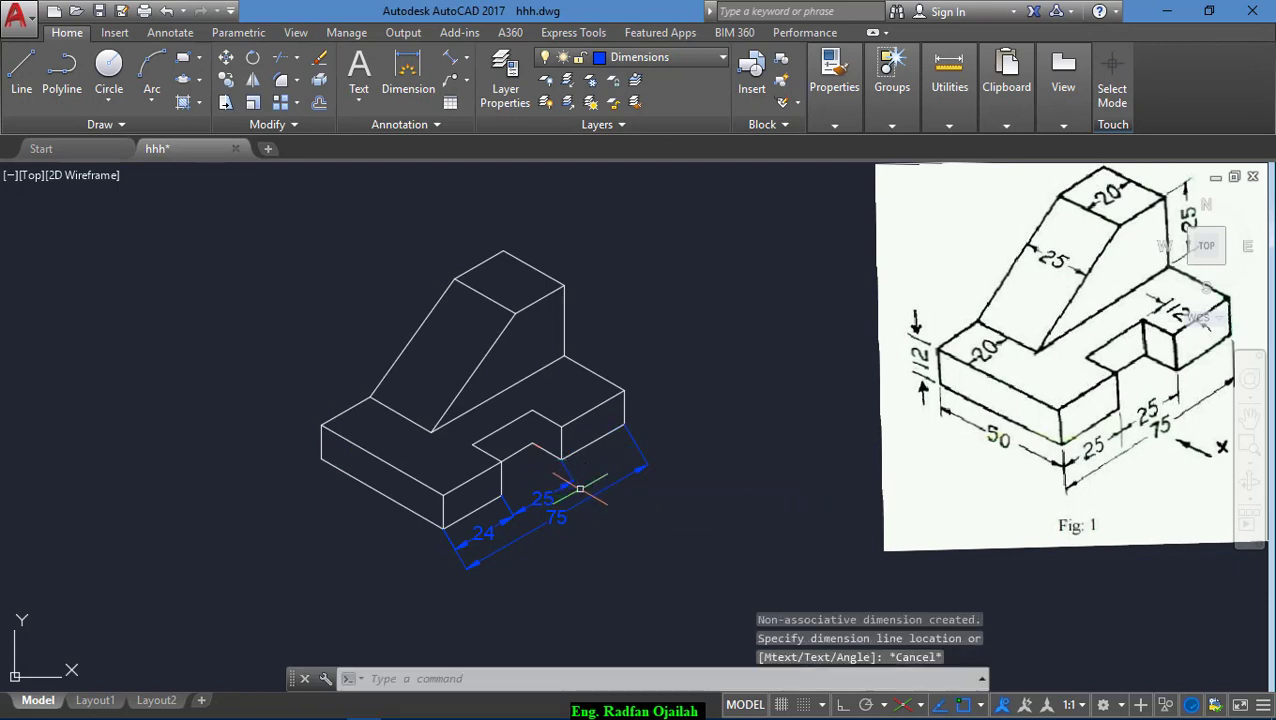
Step: Delete the notch dimension and the adjoining front-corner dimension, leaving only the overall 75 dimension on the base
{"action": "left_click", "coordinate": [662, 455]}
{"action": "key", "text": "Escape"}
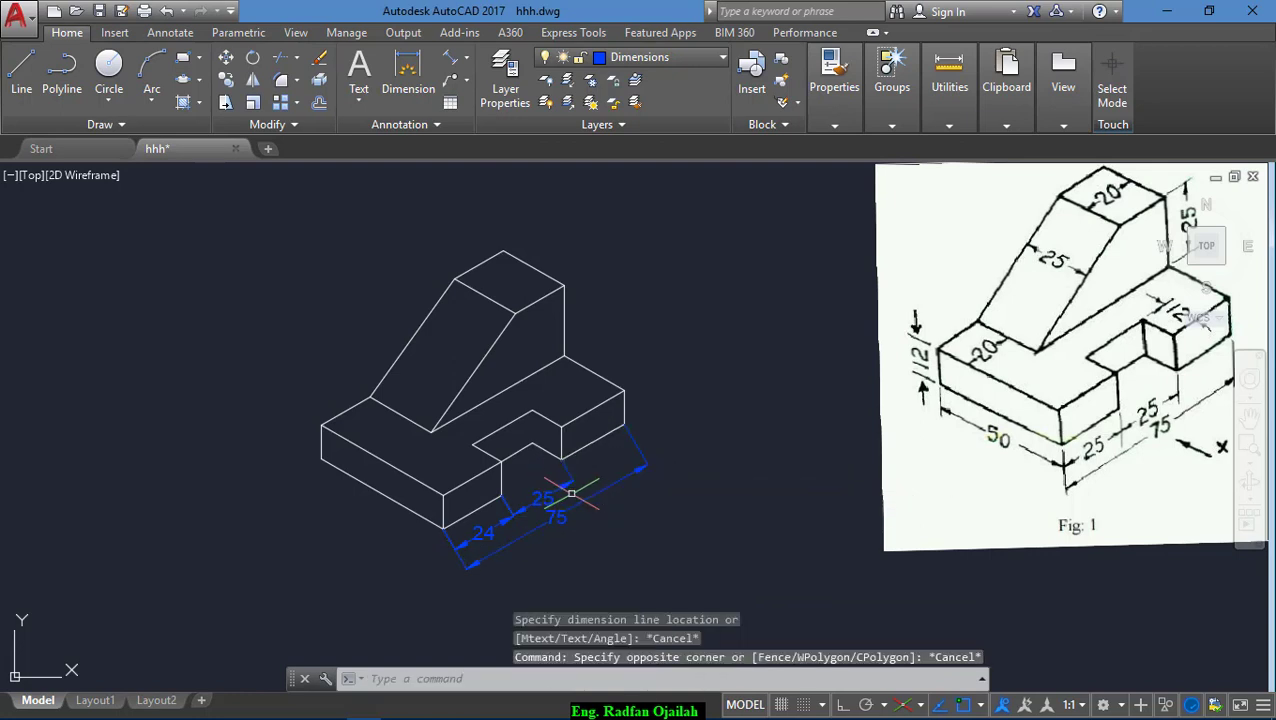
{"action": "left_click", "coordinate": [583, 473]}
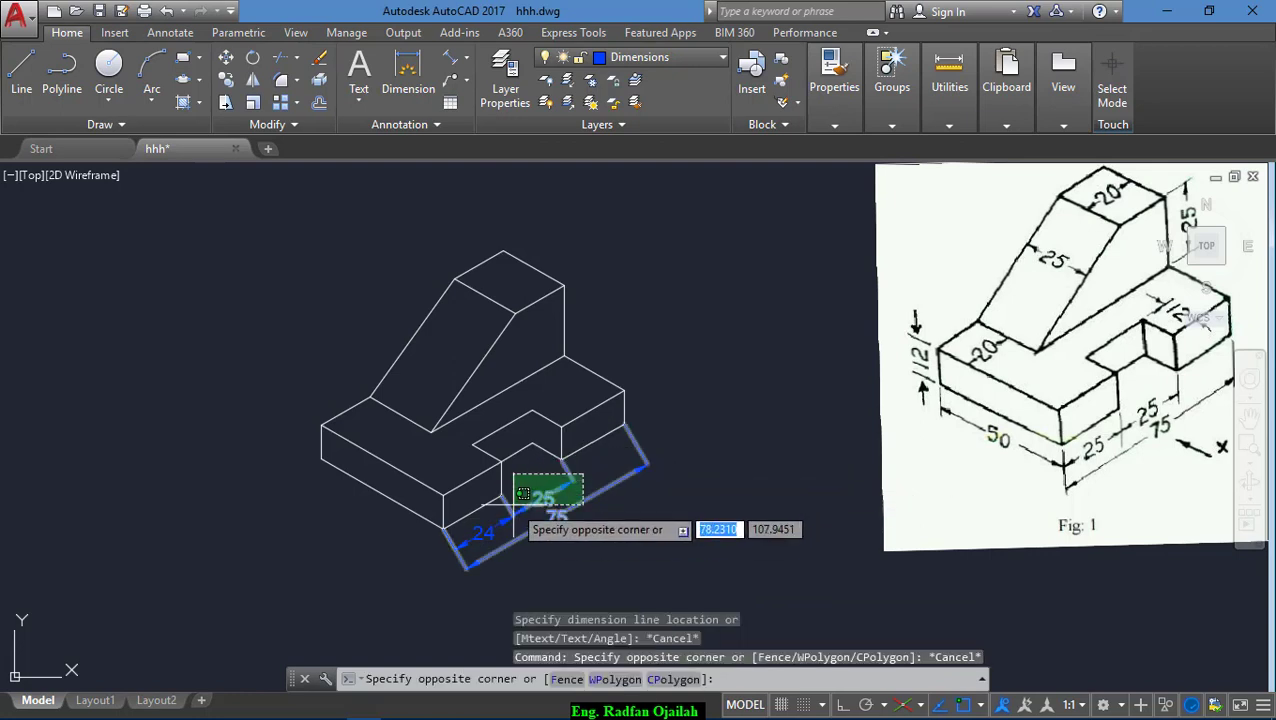
{"action": "left_click", "coordinate": [515, 507]}
{"action": "key", "text": "Escape"}
{"action": "left_click", "coordinate": [527, 507]}
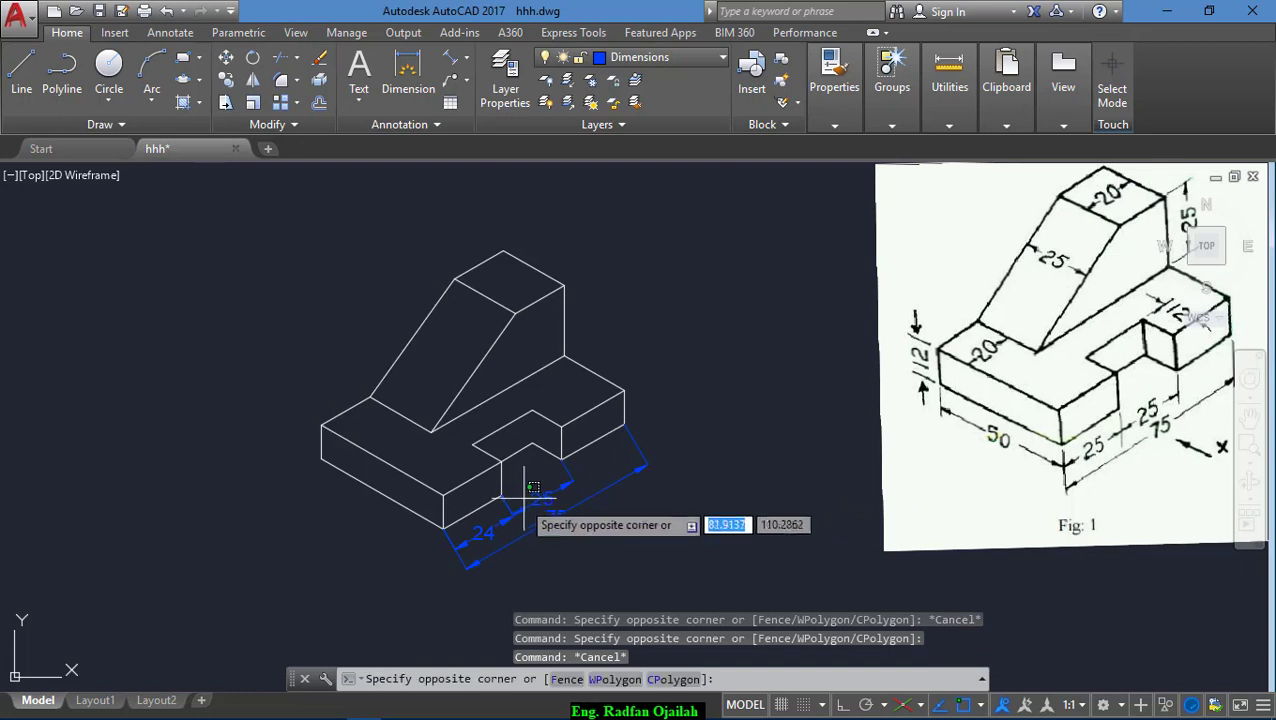
{"action": "left_click", "coordinate": [507, 518]}
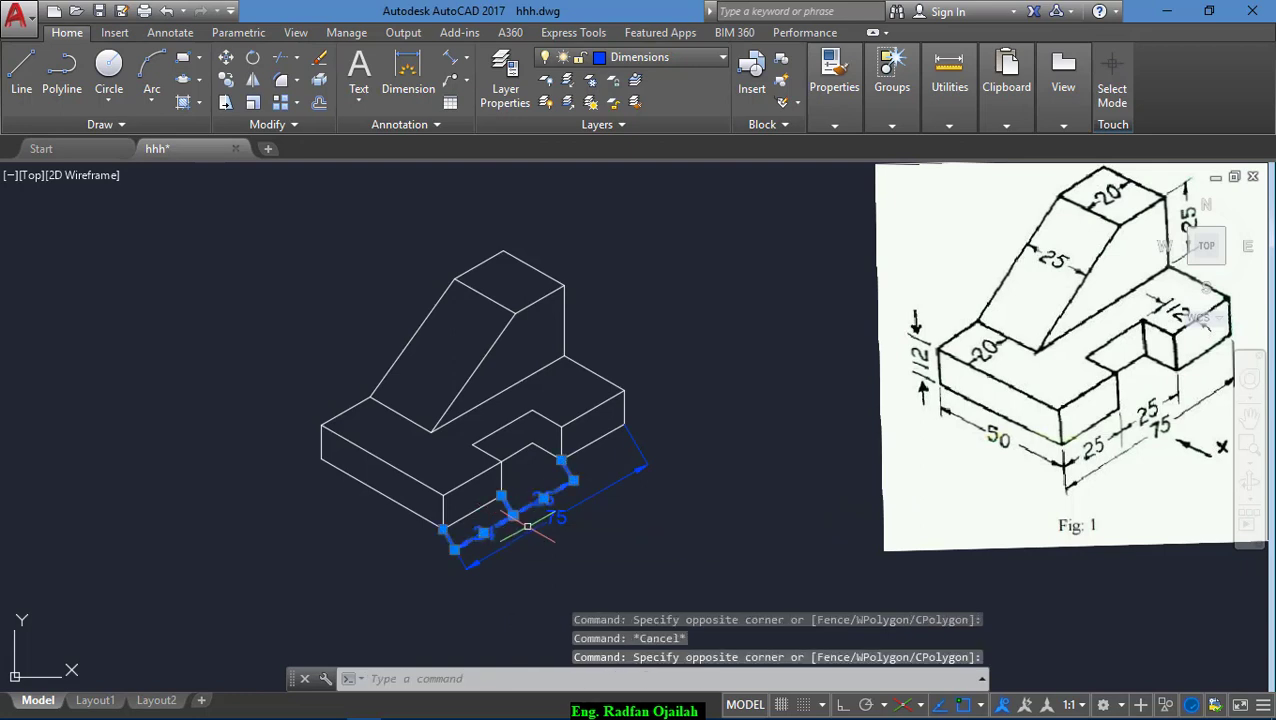
{"action": "key", "text": "Delete"}
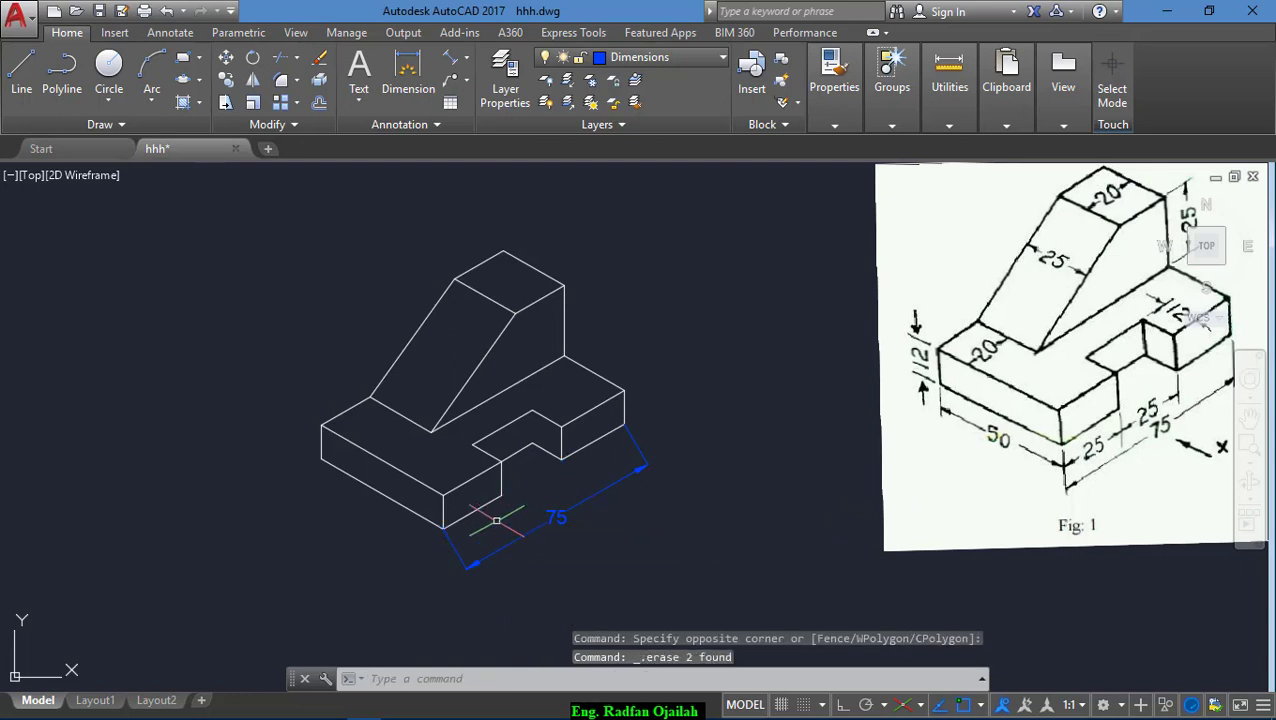
Step: Move six of the notch's edges 1 unit along the 30° axis, away from the front corner, with Ortho turned on
{"action": "type", "text": "m"}
{"action": "key", "text": "Return"}
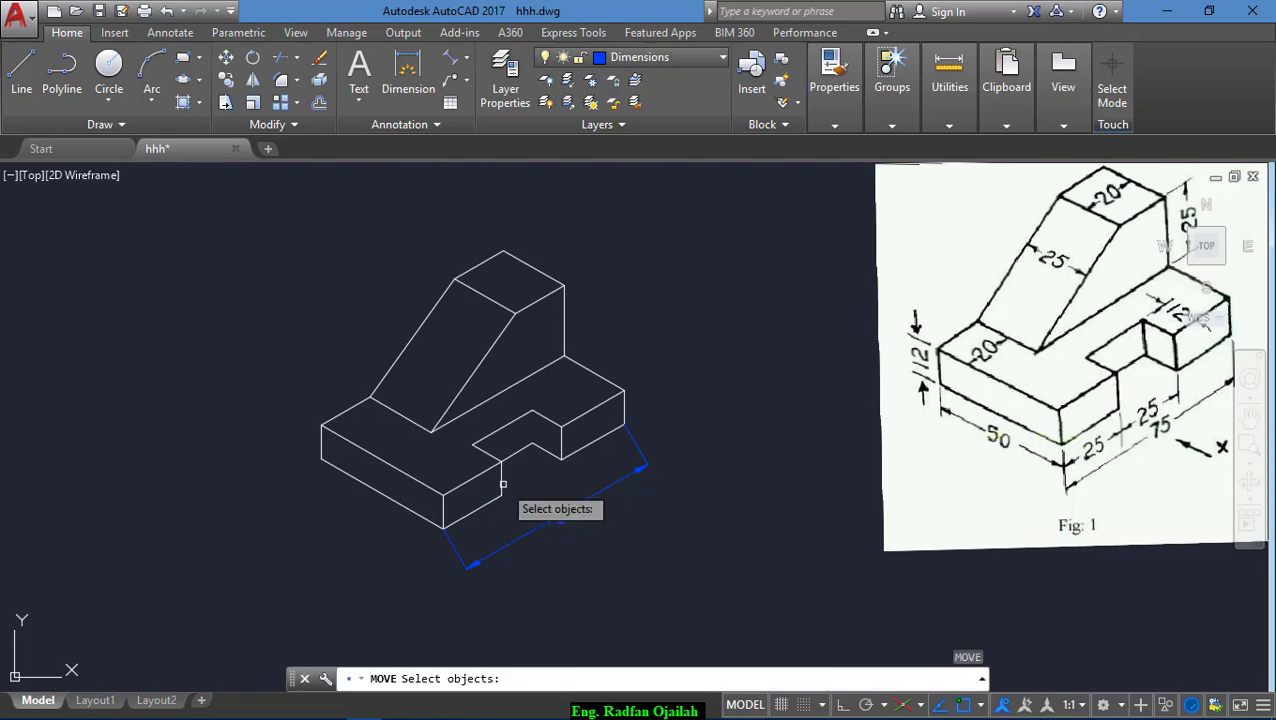
{"action": "left_click", "coordinate": [501, 487]}
{"action": "left_click", "coordinate": [535, 440]}
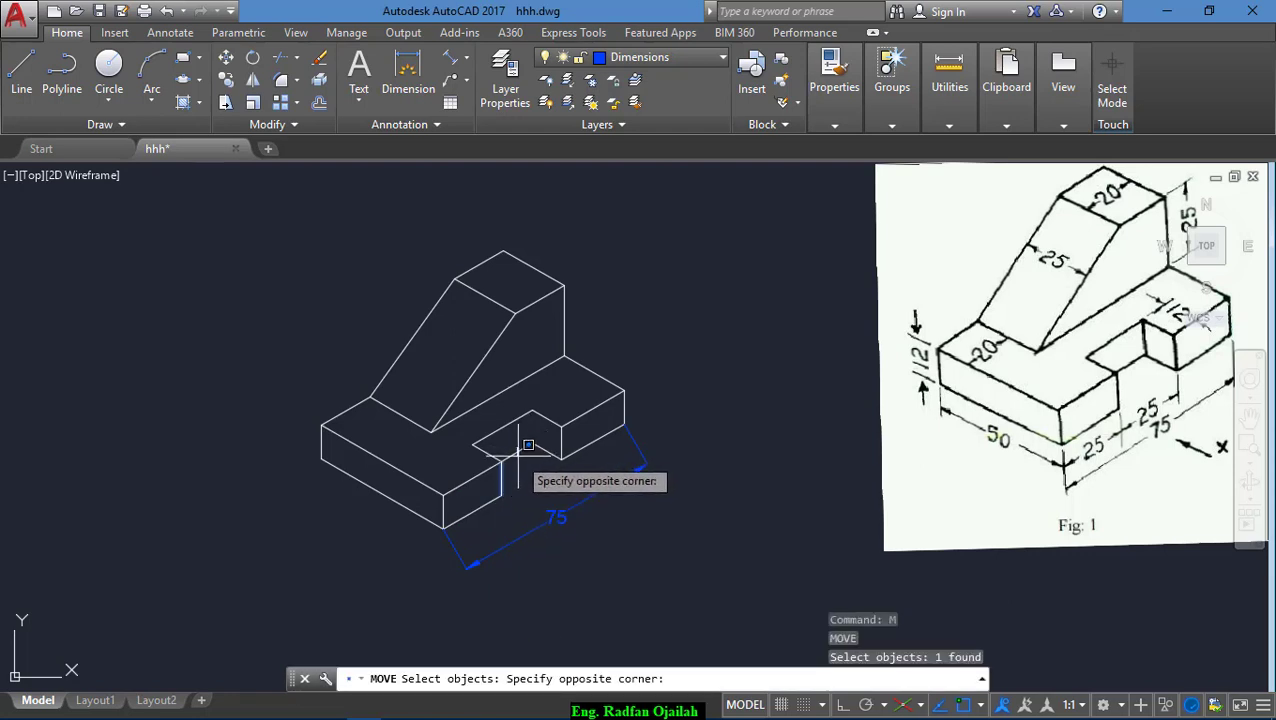
{"action": "left_click", "coordinate": [519, 461]}
{"action": "left_click", "coordinate": [516, 453]}
{"action": "left_click", "coordinate": [543, 451]}
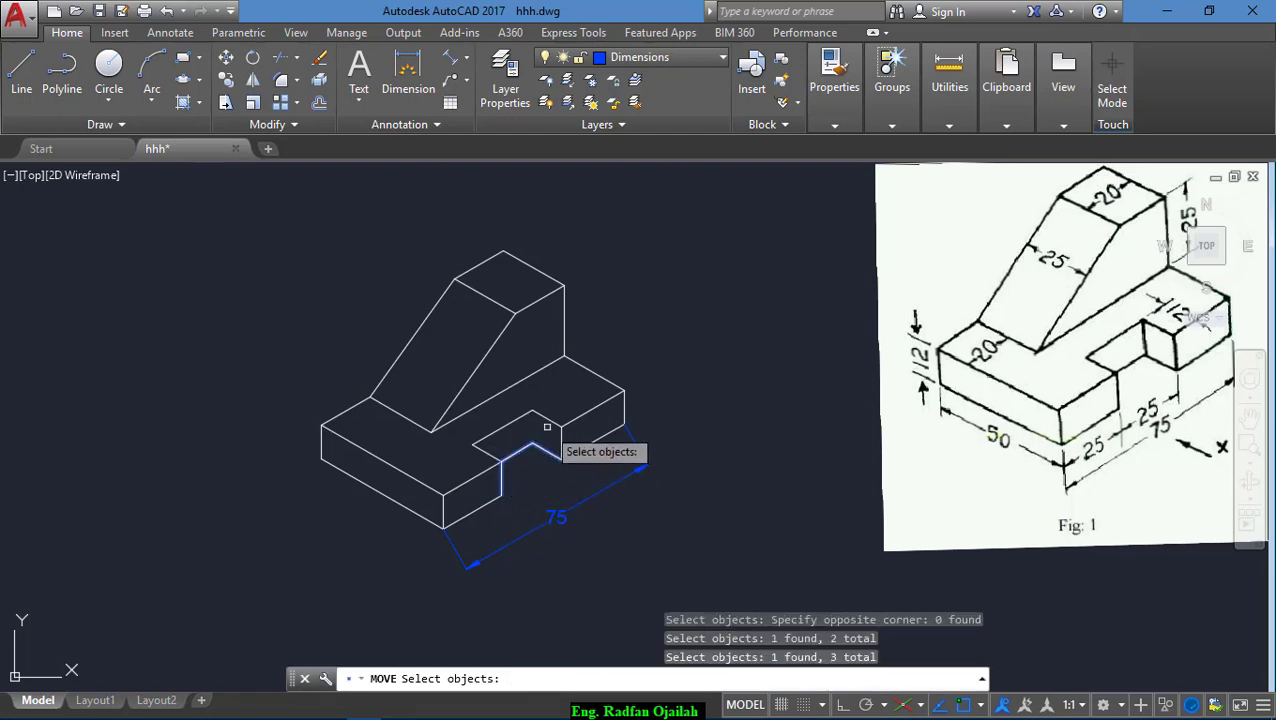
{"action": "left_click", "coordinate": [547, 420]}
{"action": "left_click", "coordinate": [540, 437]}
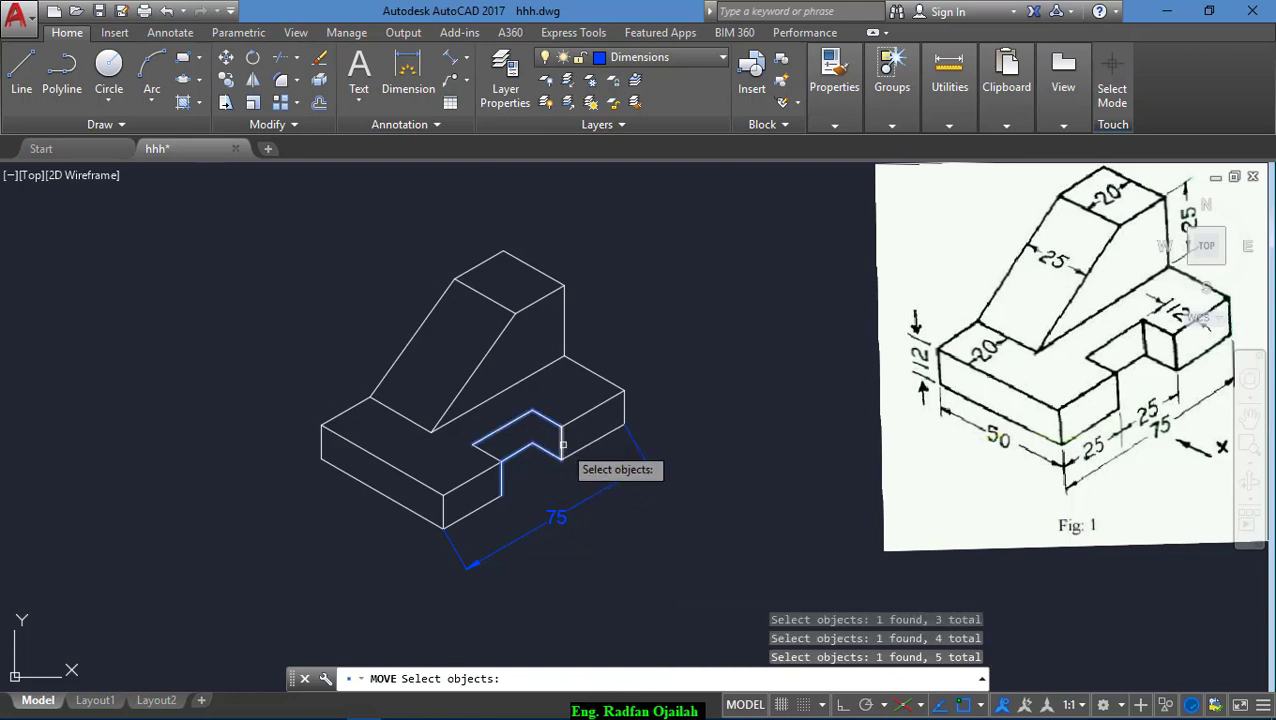
{"action": "left_click", "coordinate": [561, 450]}
{"action": "key", "text": "Return"}
{"action": "left_click", "coordinate": [558, 490]}
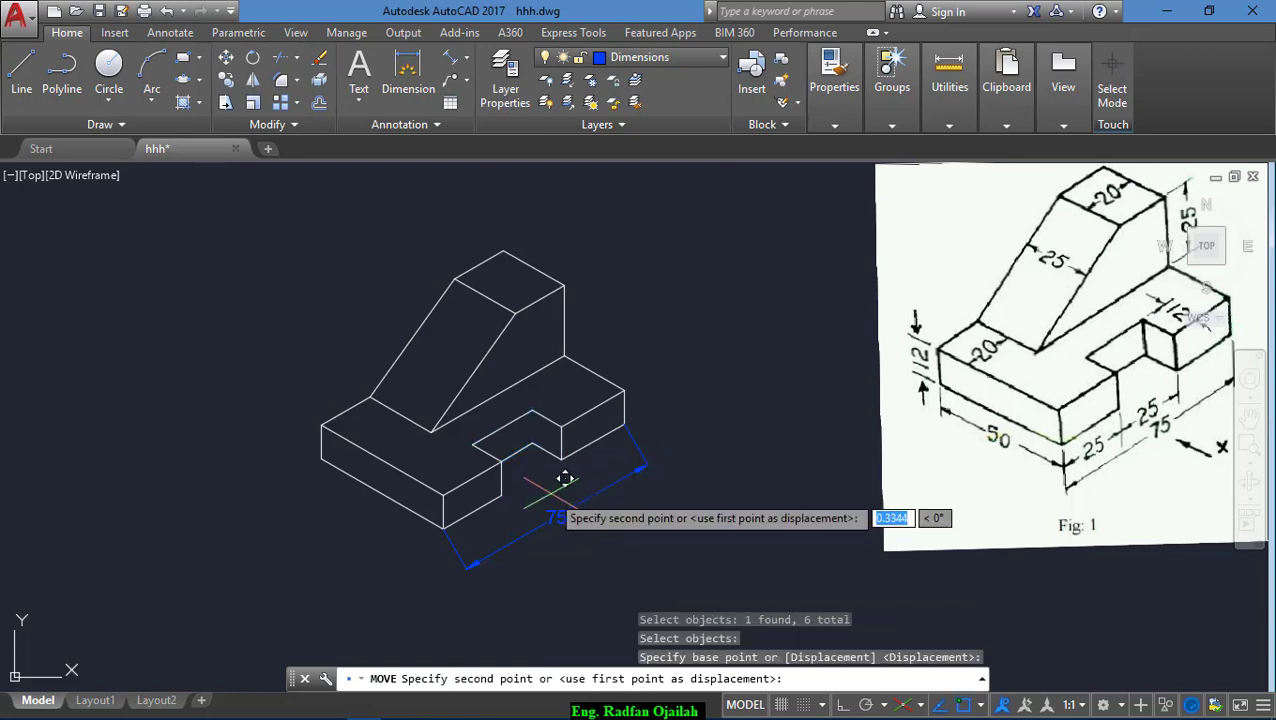
{"action": "left_click", "coordinate": [843, 704]}
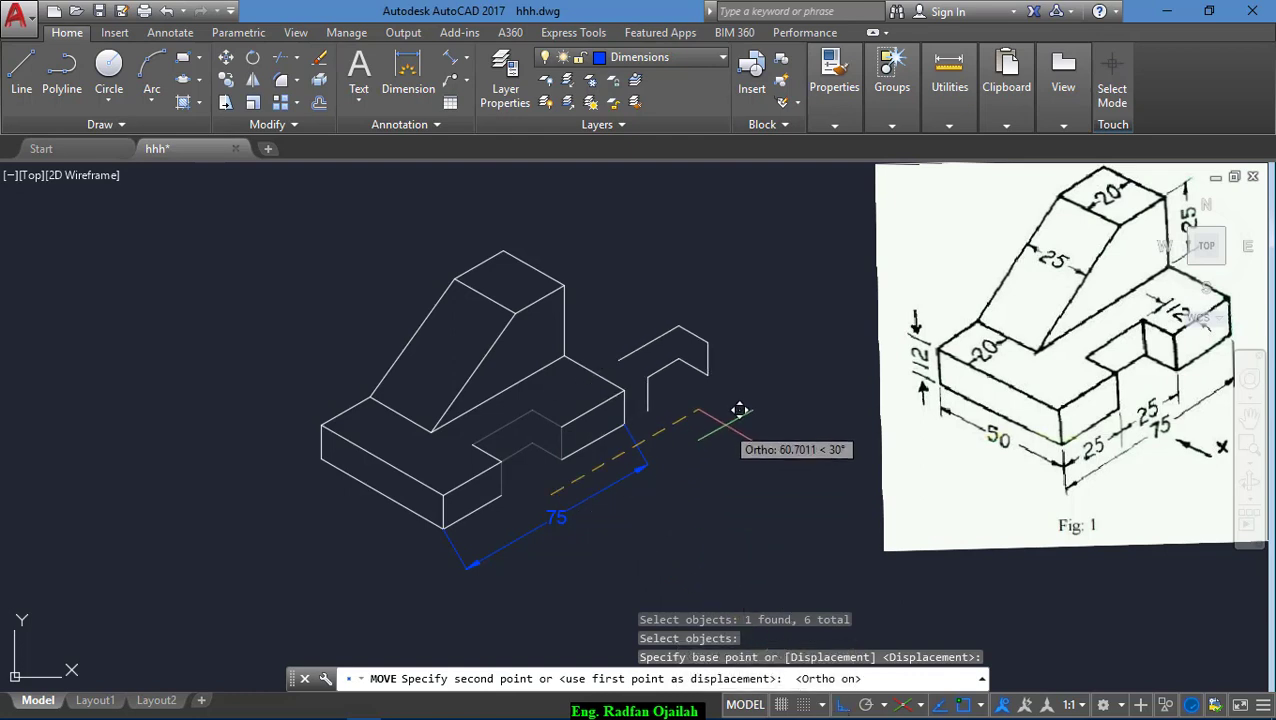
{"action": "type", "text": "1"}
{"action": "key", "text": "Return"}
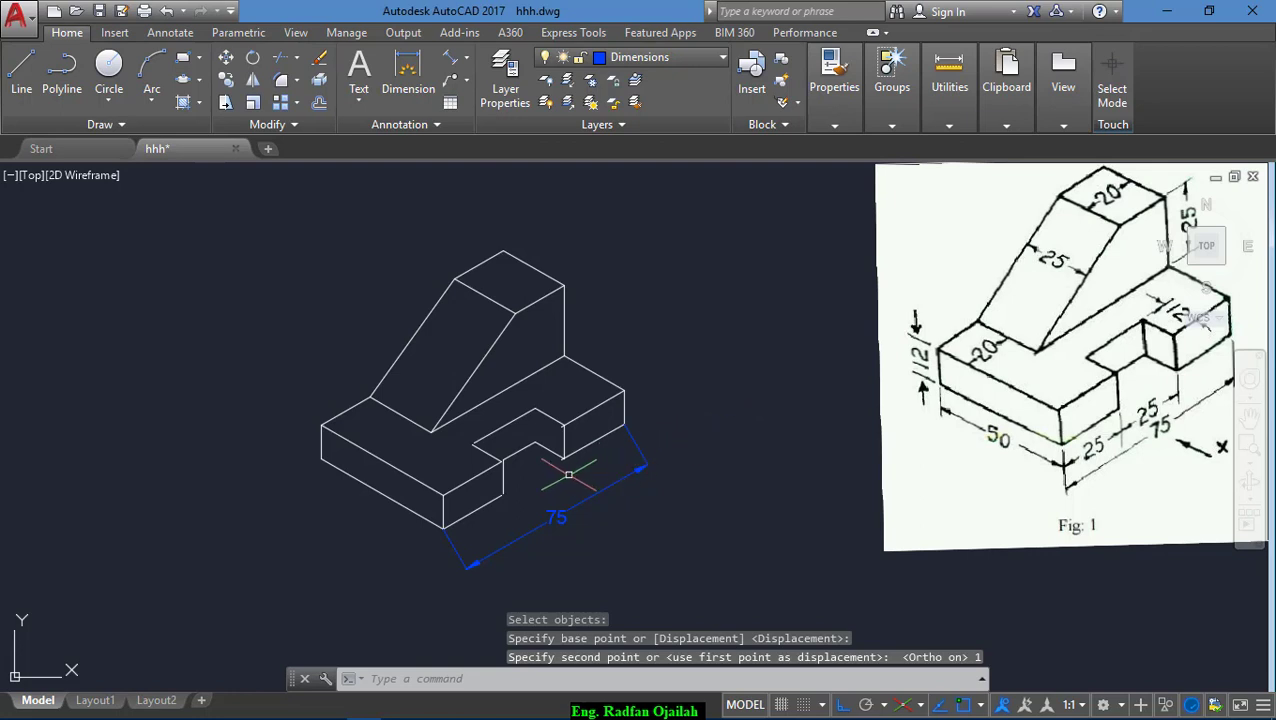
Step: Trim the two short line ends that overhang the notch's shifted vertical edge at its upper and lower corners
{"action": "scroll", "coordinate": [572, 441], "scroll_direction": "up", "scroll_amount": 5}
{"action": "type", "text": "tr"}
{"action": "key", "text": "Return"}
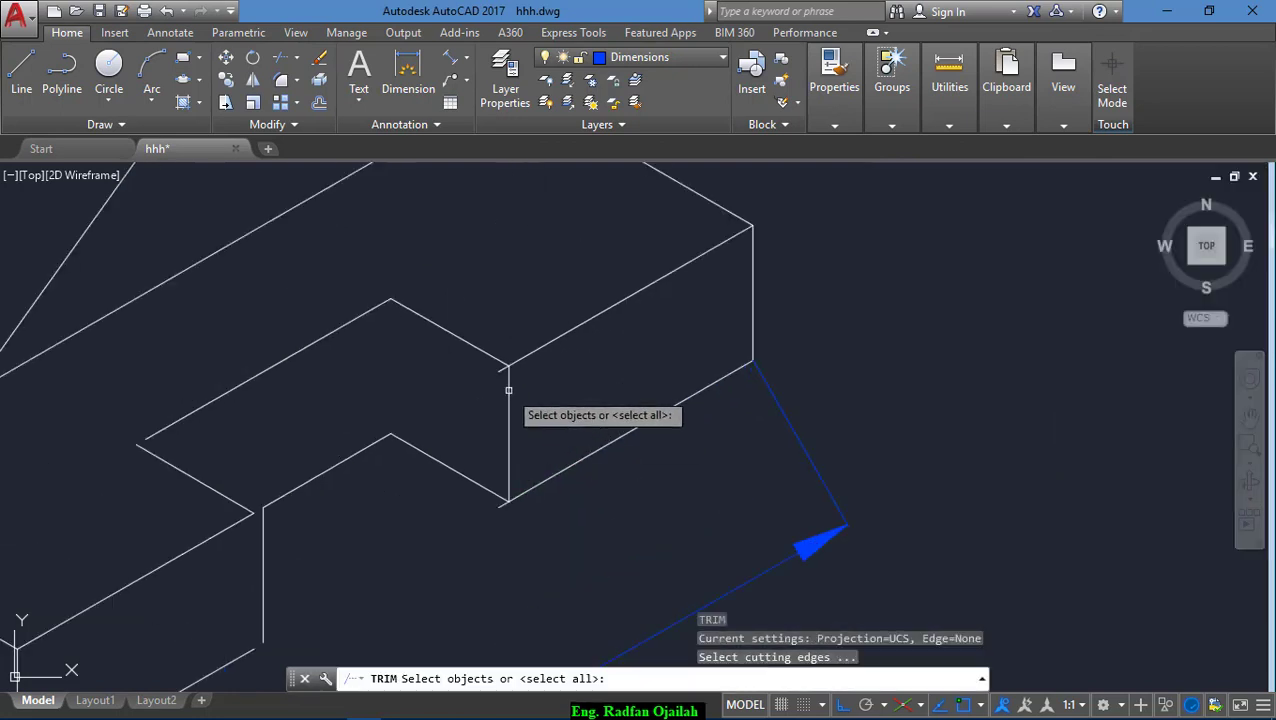
{"action": "key", "text": "Return"}
{"action": "left_click", "coordinate": [500, 368]}
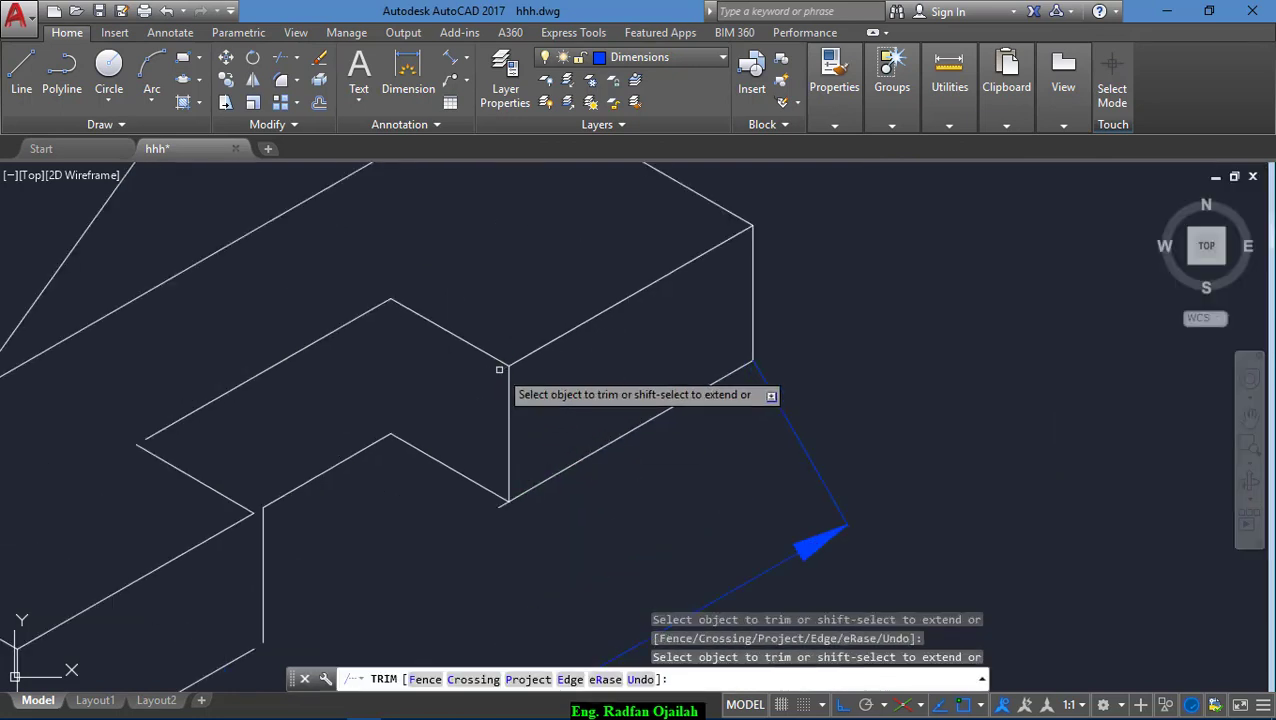
{"action": "left_click", "coordinate": [500, 505]}
{"action": "key", "text": "Escape"}
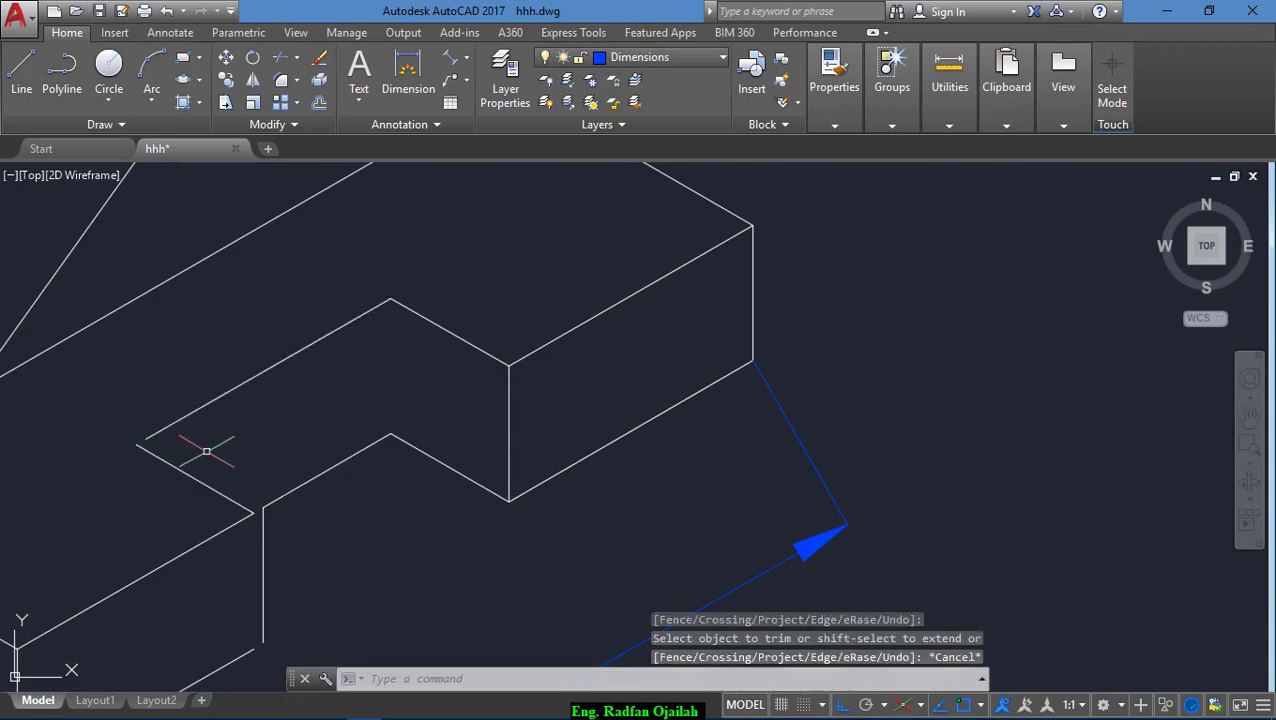
Step: Move the notch's remaining top edge by its inner endpoint onto the open end of the shifted notch outline
{"action": "type", "text": "m"}
{"action": "key", "text": "Return"}
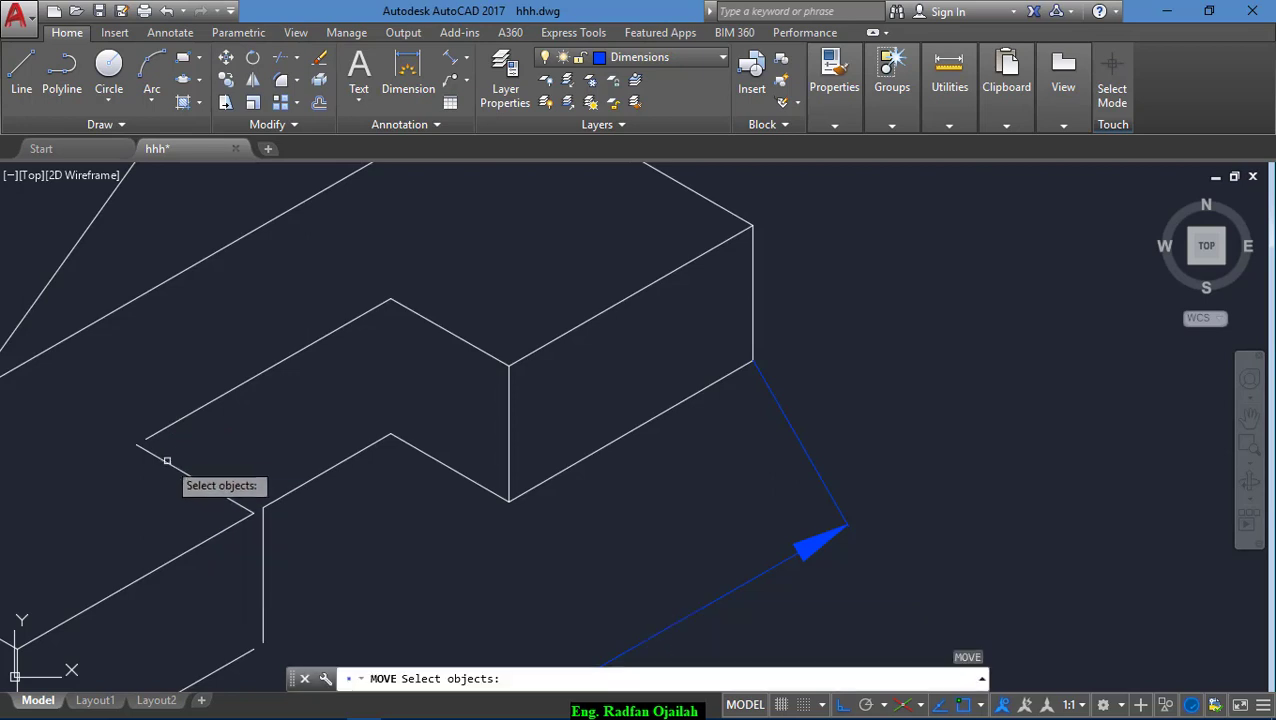
{"action": "left_click", "coordinate": [164, 464]}
{"action": "key", "text": "Return"}
{"action": "left_click", "coordinate": [136, 445]}
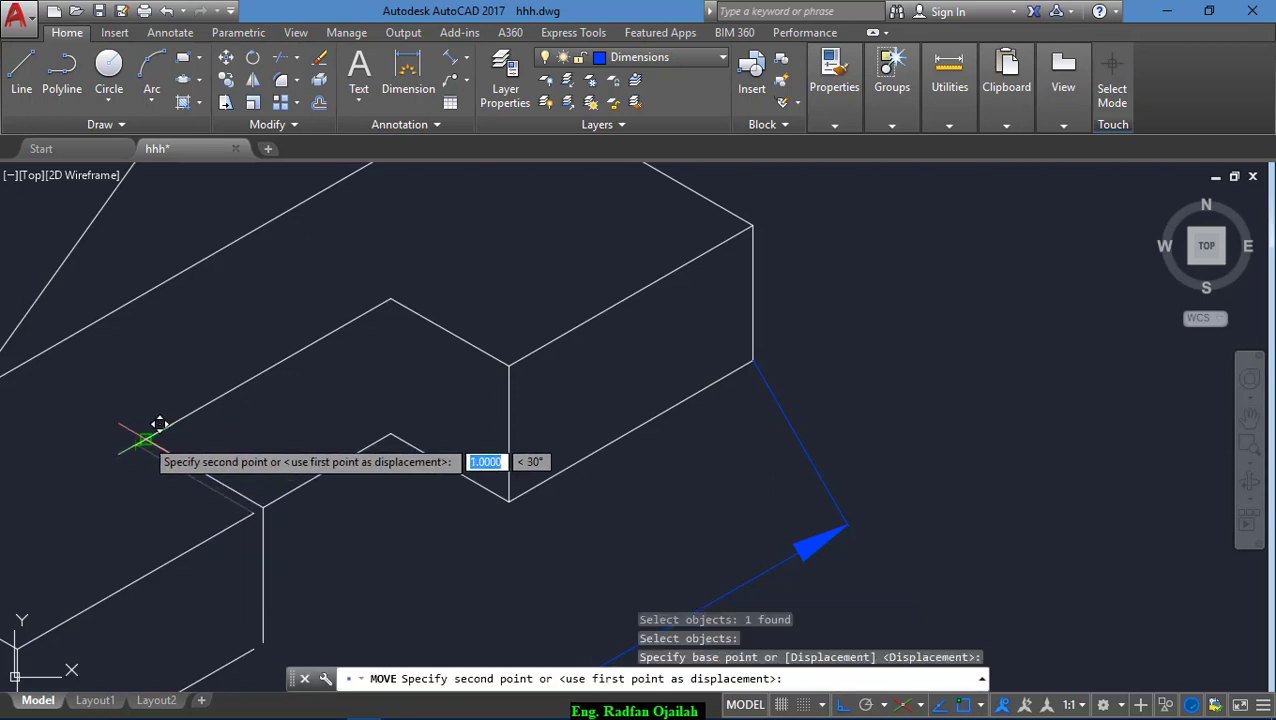
{"action": "left_click", "coordinate": [148, 437]}
{"action": "key", "text": "Escape"}
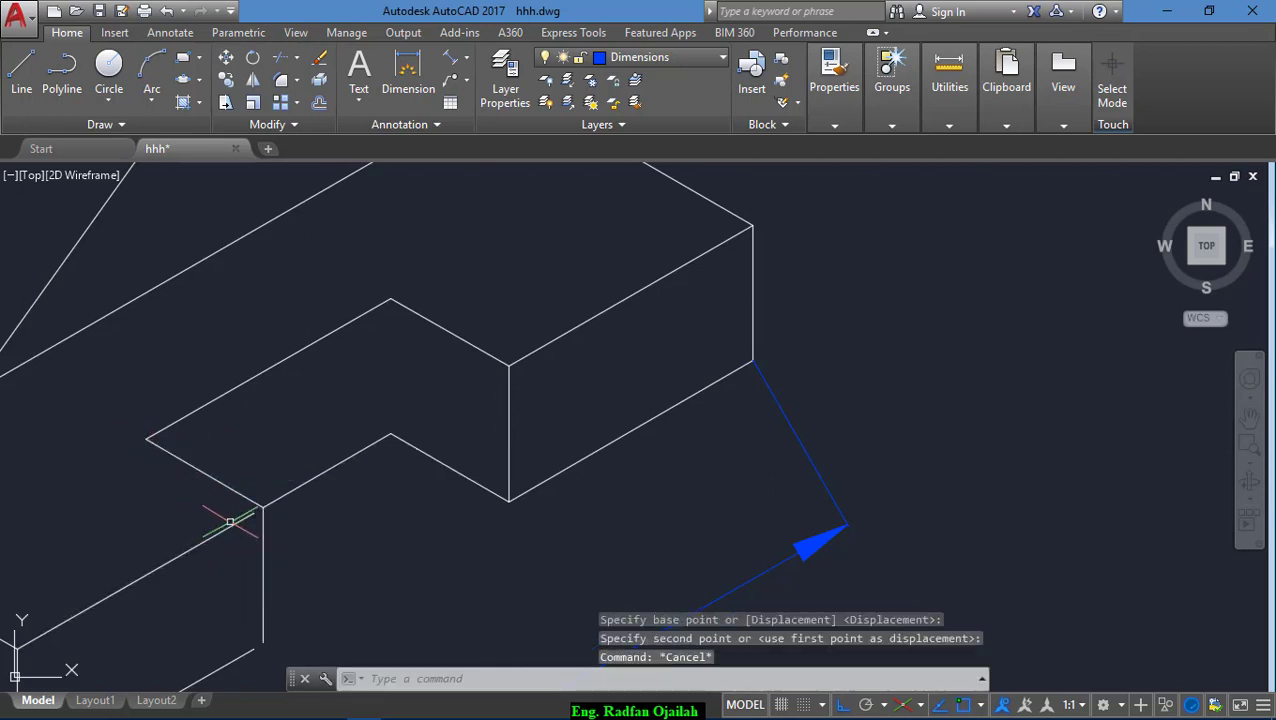
Step: Stretch the base's upper front edge so that it ends at the shifted notch corner
{"action": "left_click", "coordinate": [255, 512]}
{"action": "left_click", "coordinate": [262, 508]}
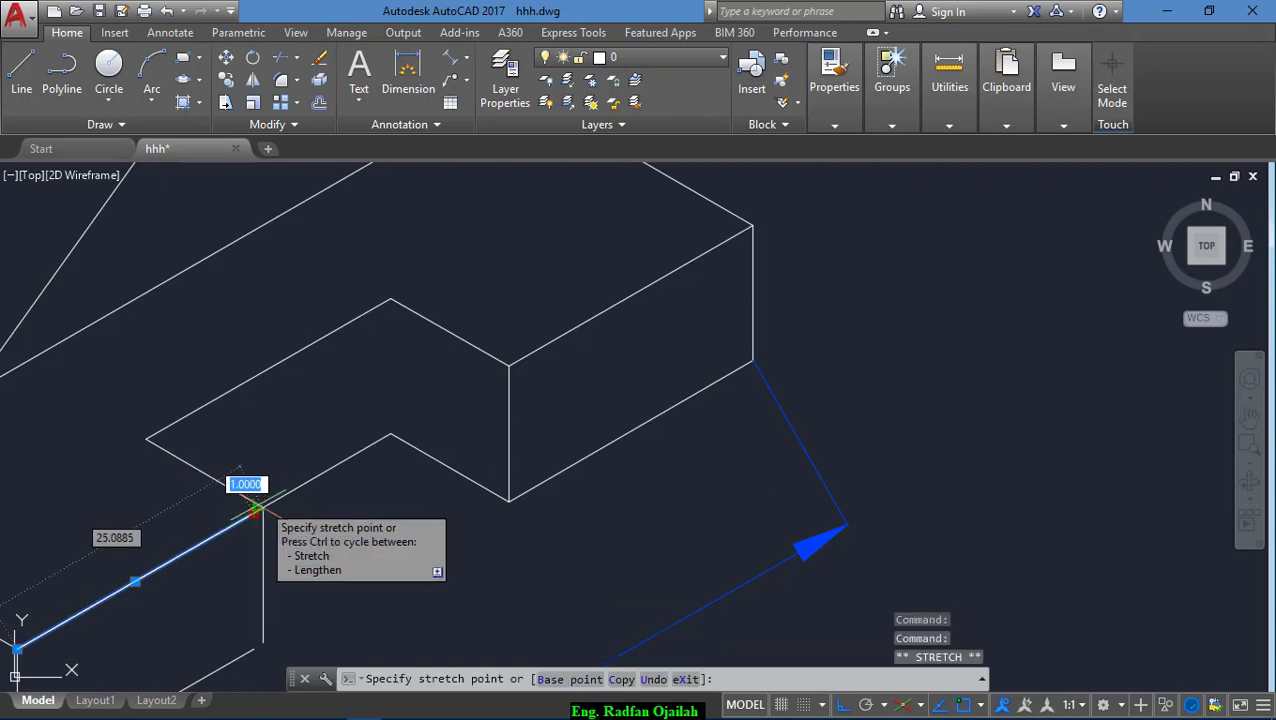
{"action": "scroll", "coordinate": [432, 421], "scroll_direction": "down", "scroll_amount": 2}
{"action": "key", "text": "Escape"}
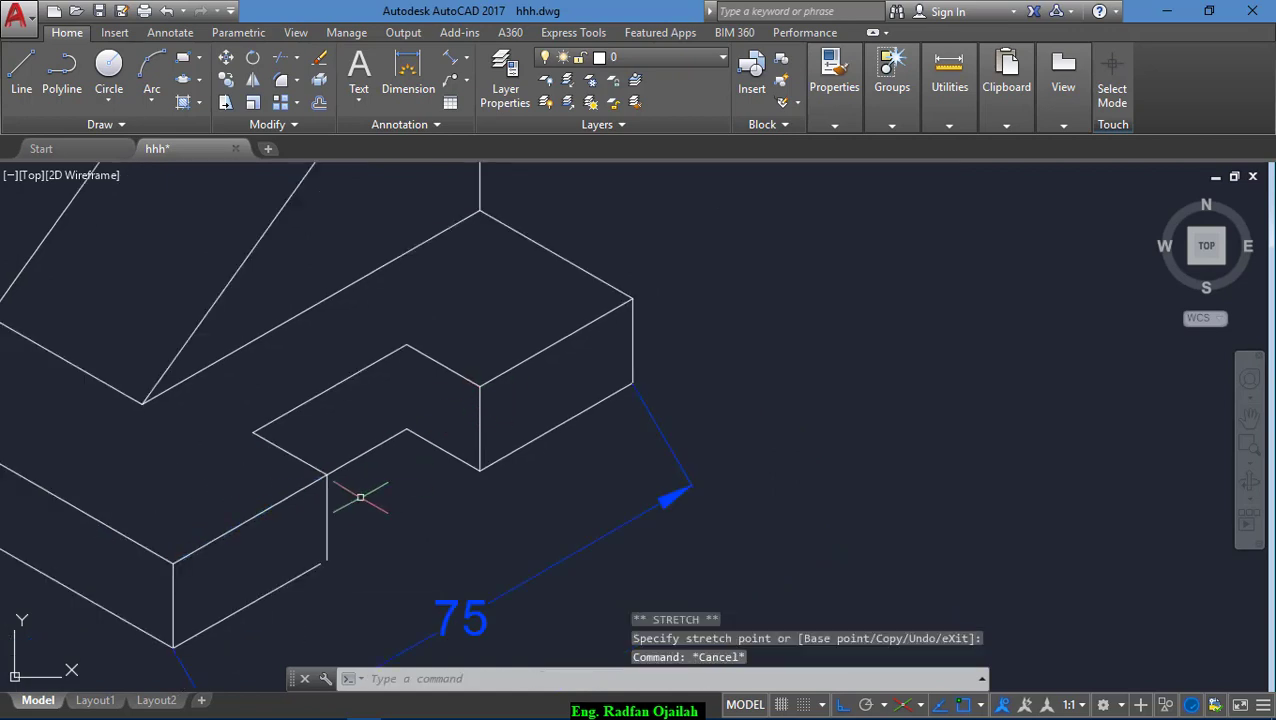
{"action": "type", "text": "m"}
{"action": "key", "text": "Return"}
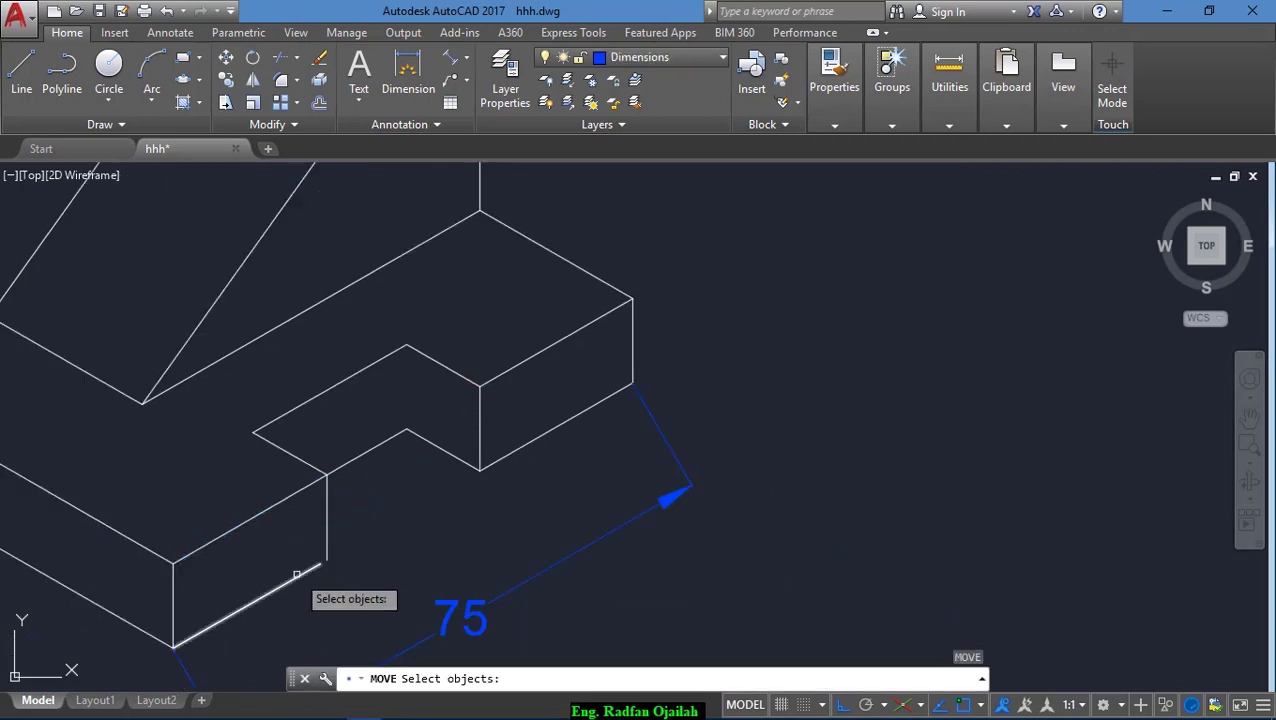
{"action": "left_click", "coordinate": [316, 567]}
{"action": "key", "text": "Return"}
{"action": "left_click", "coordinate": [319, 563]}
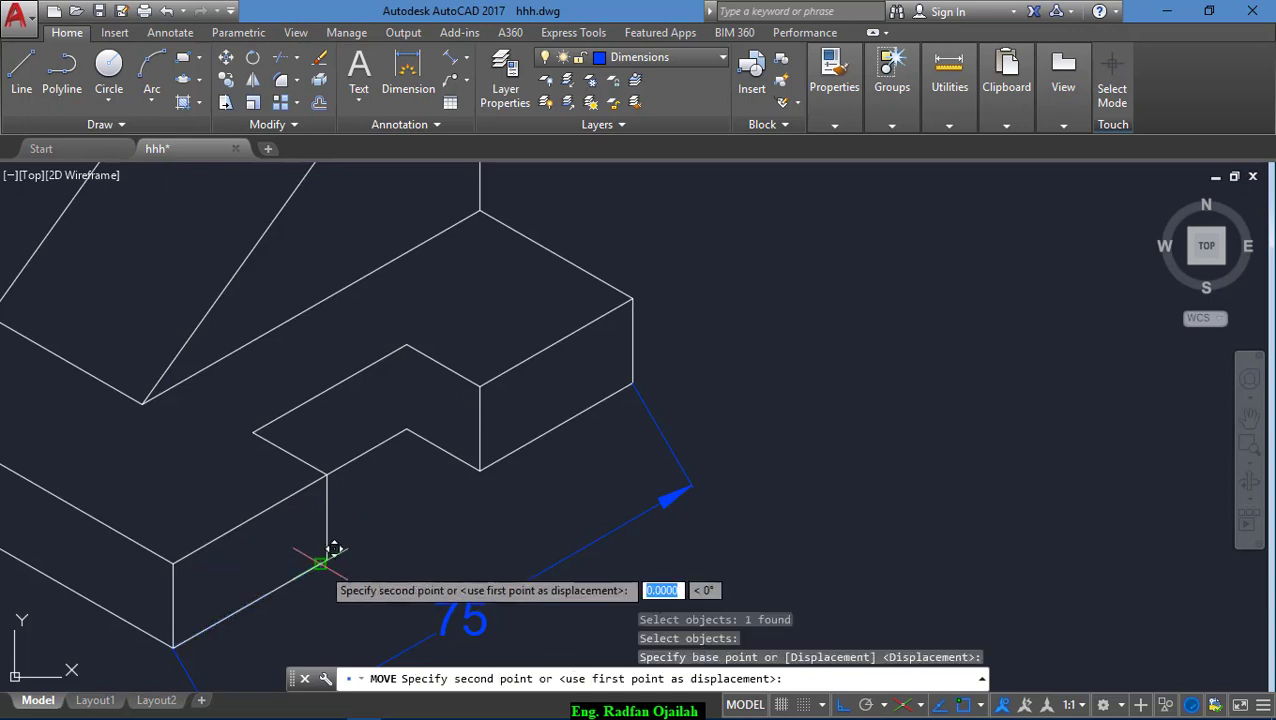
{"action": "key", "text": "Escape"}
Step: Lengthen the base's lower front edge to the foot of the notch's vertical edge nearest the front corner
{"action": "left_click", "coordinate": [310, 569]}
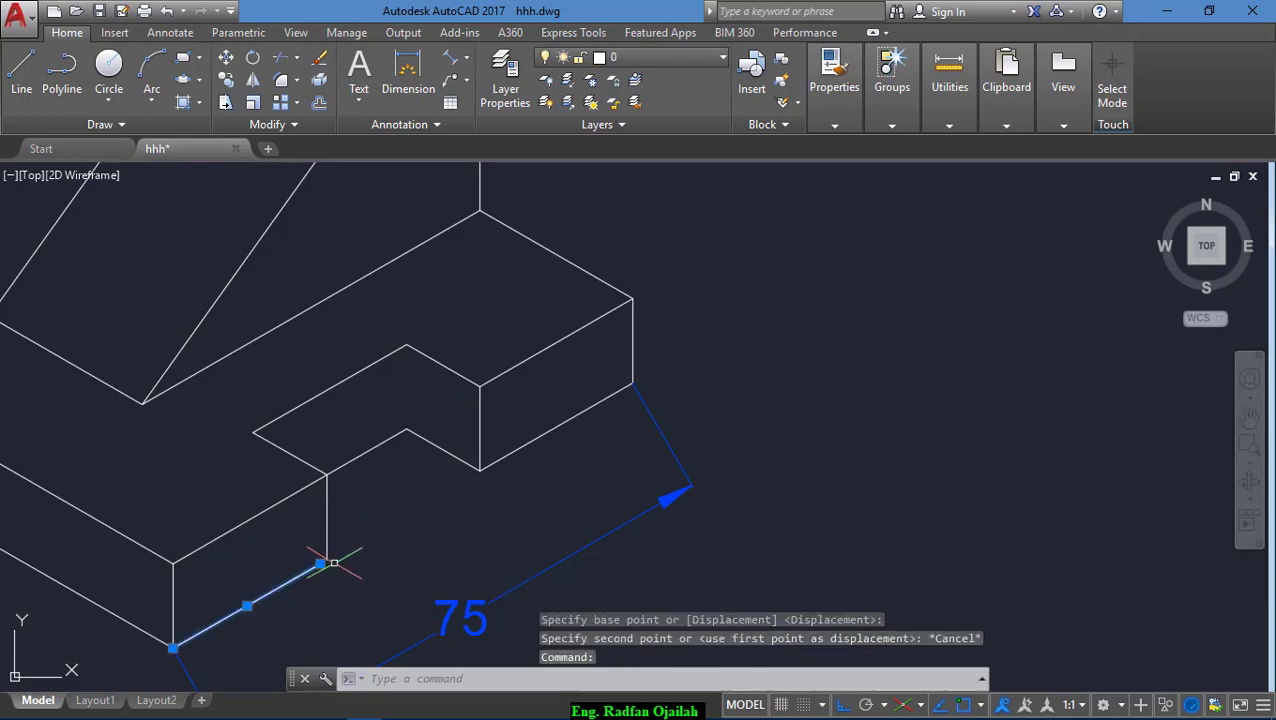
{"action": "mouse_move", "coordinate": [320, 566]}
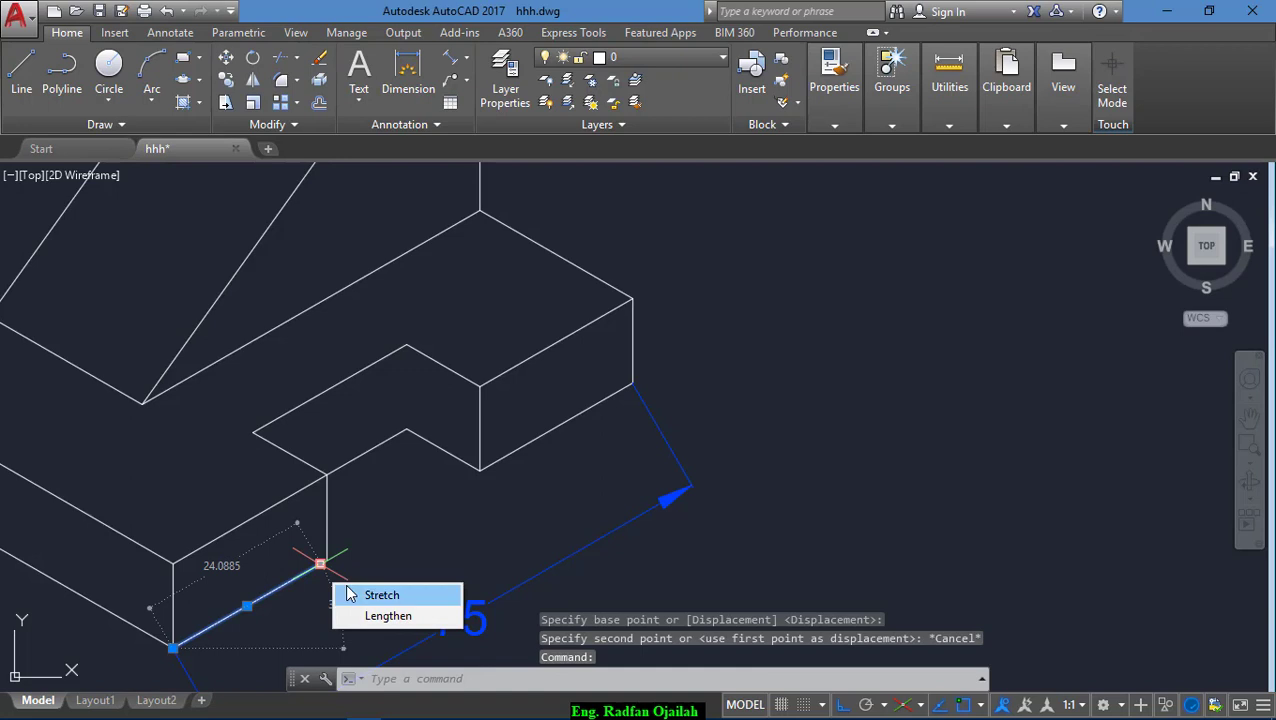
{"action": "left_click", "coordinate": [350, 615]}
{"action": "left_click", "coordinate": [327, 561]}
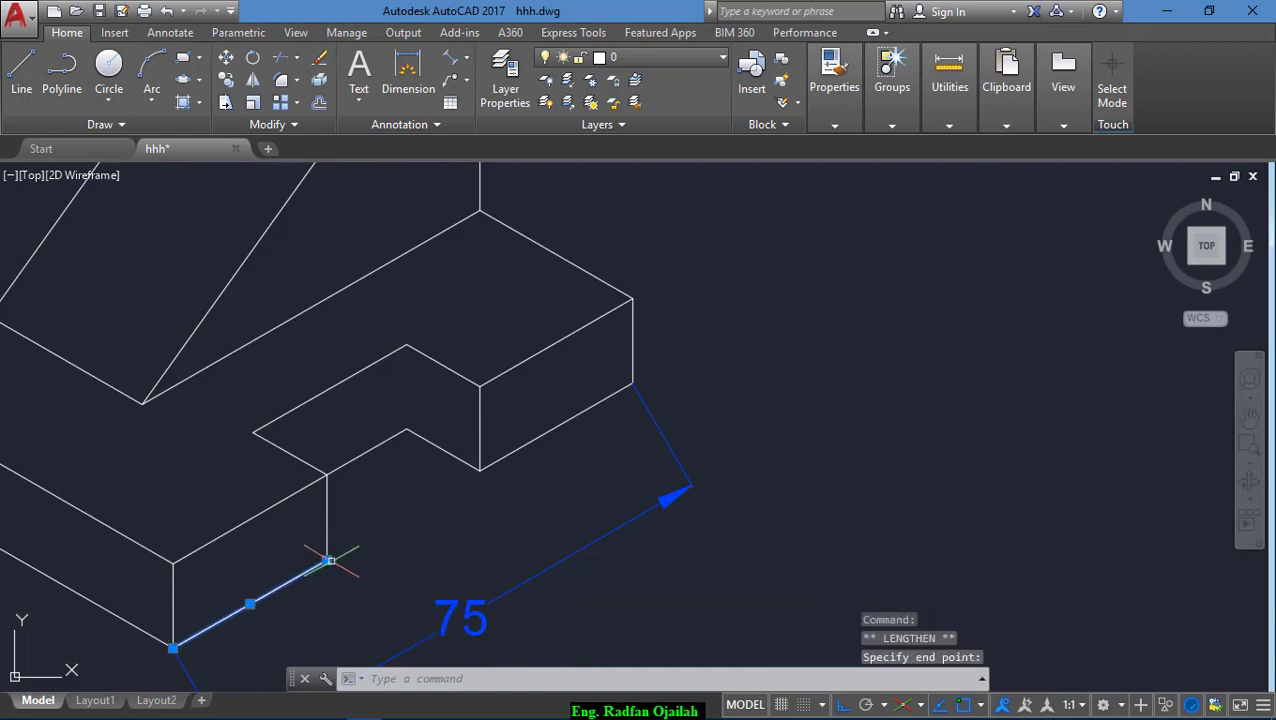
{"action": "key", "text": "Escape"}
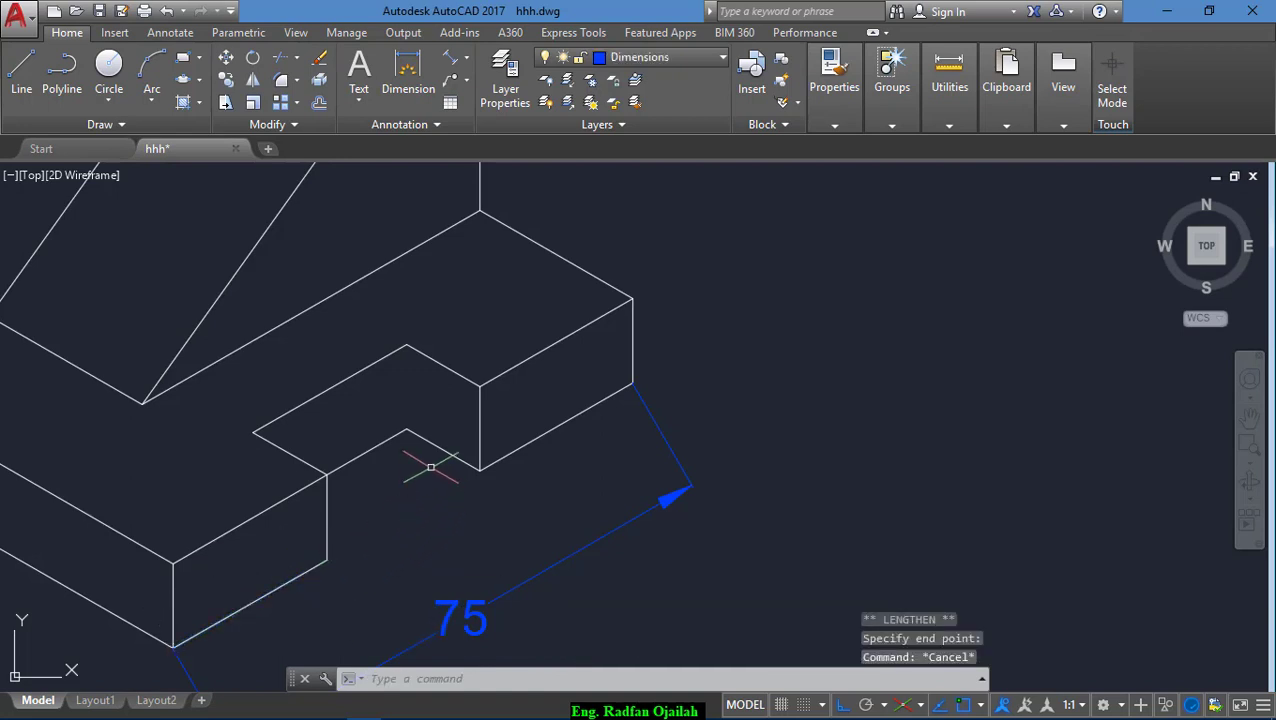
Step: Copy the notch's far vertical edge from its lower endpoint to the inner corner of the notch
{"action": "type", "text": "ct o"}
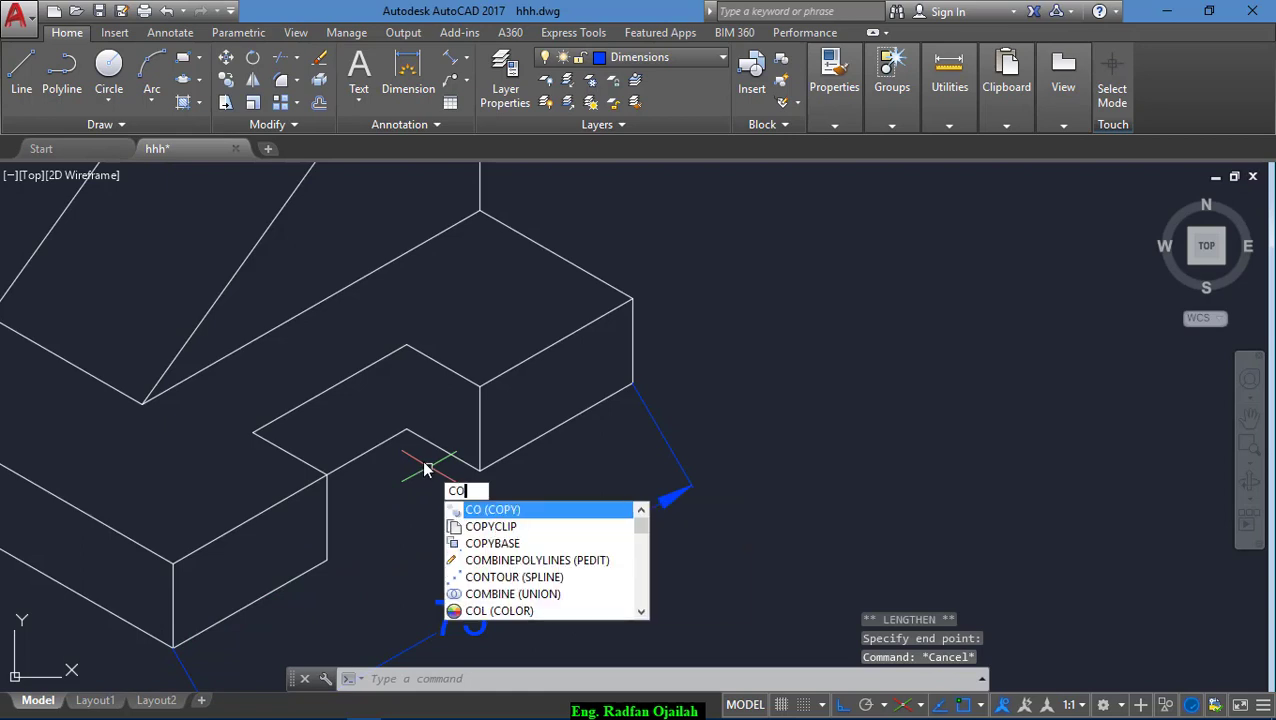
{"action": "key", "text": "Return"}
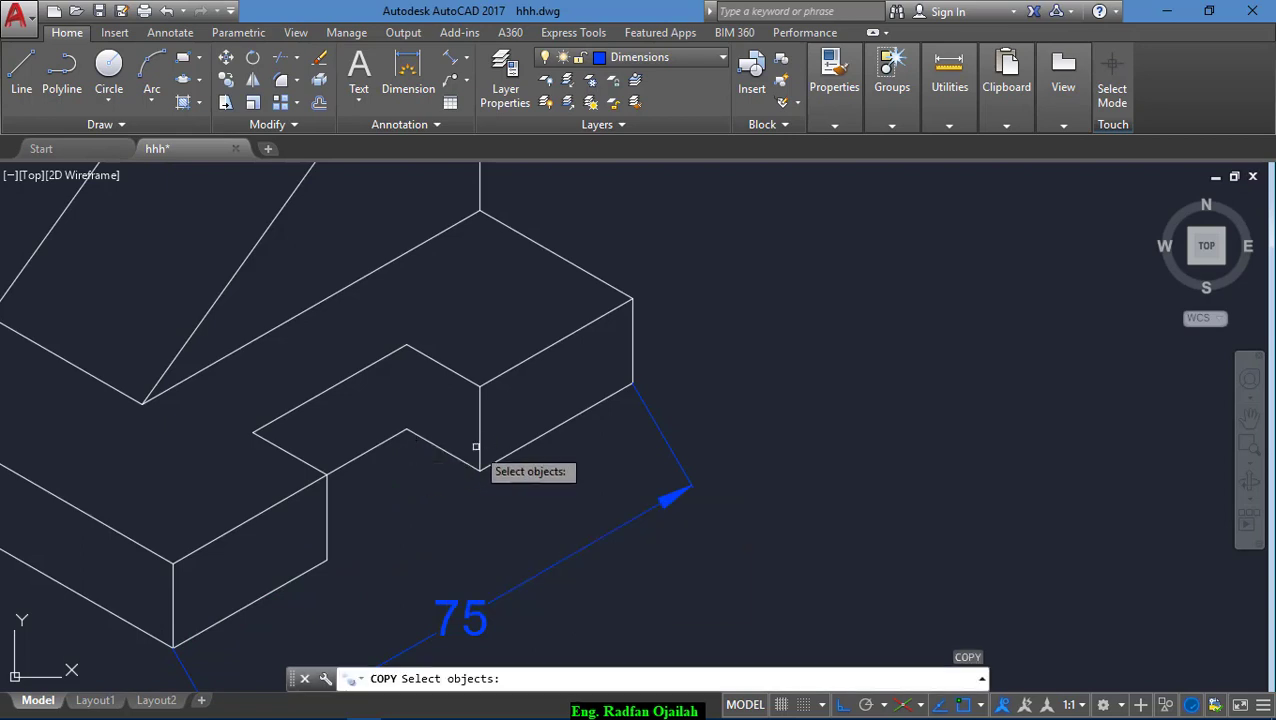
{"action": "left_click", "coordinate": [476, 447]}
{"action": "left_click", "coordinate": [481, 455]}
{"action": "left_click", "coordinate": [480, 455]}
{"action": "key", "text": "Return"}
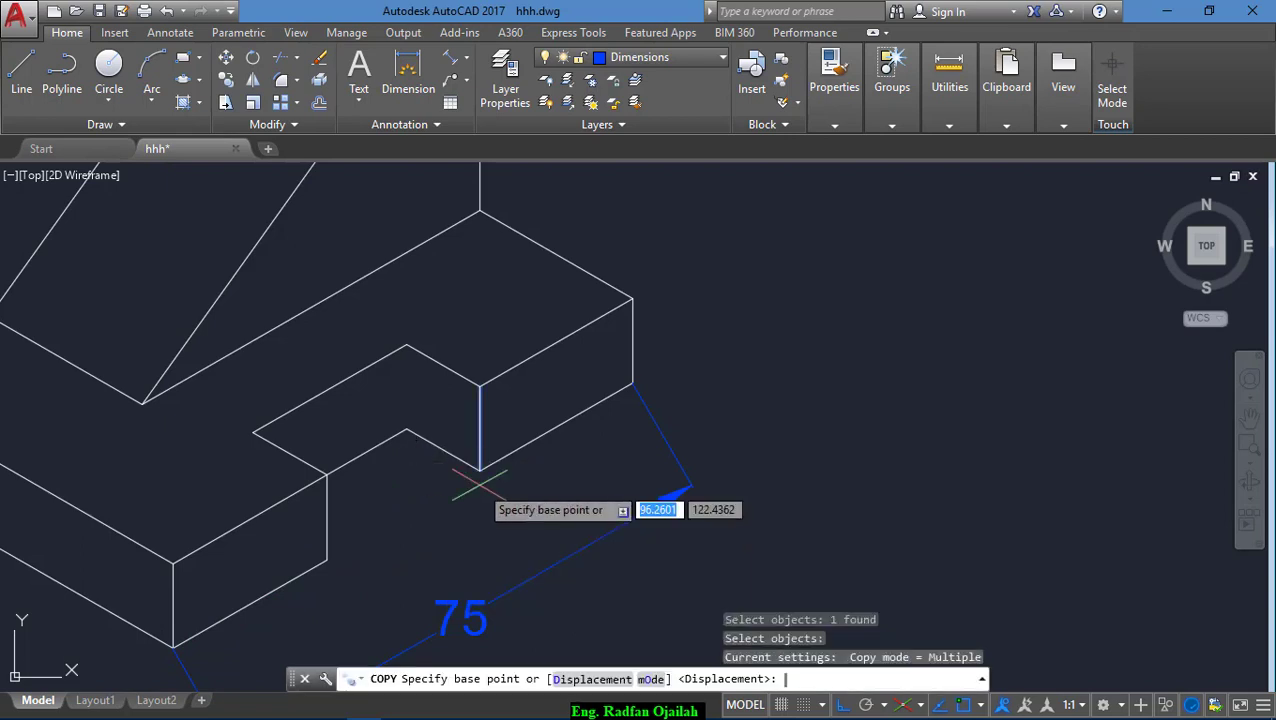
{"action": "left_click", "coordinate": [480, 470]}
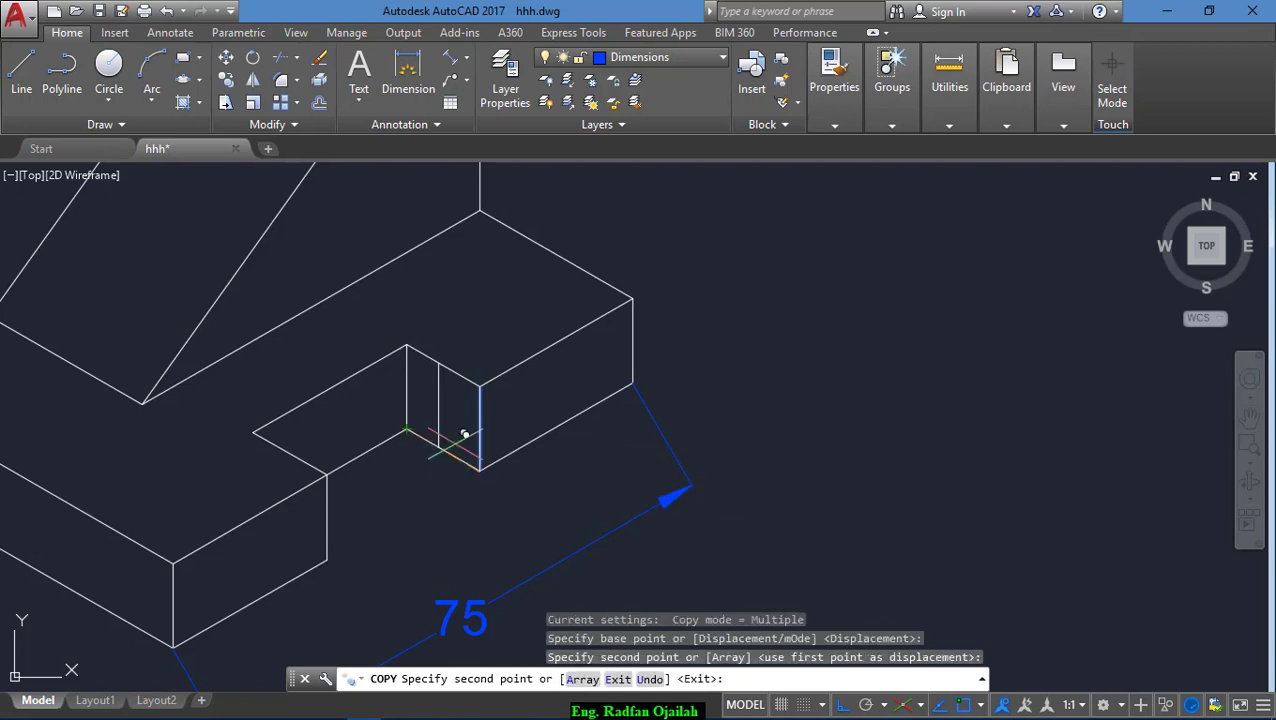
{"action": "key", "text": "Escape"}
Step: Delete the overall 75 dimension from the base's lower edge
{"action": "scroll", "coordinate": [798, 397], "scroll_direction": "down", "scroll_amount": 2}
{"action": "scroll", "coordinate": [563, 508], "scroll_direction": "down", "scroll_amount": 2}
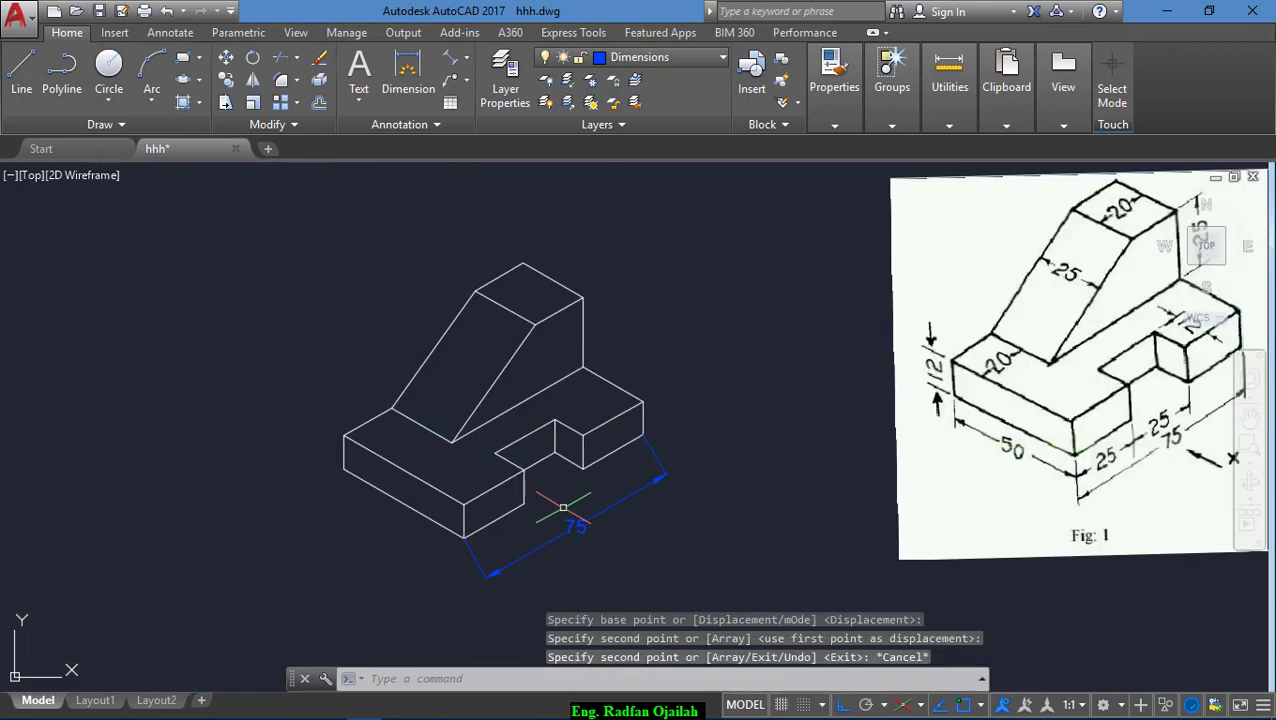
{"action": "left_click", "coordinate": [746, 464]}
{"action": "left_click", "coordinate": [632, 514]}
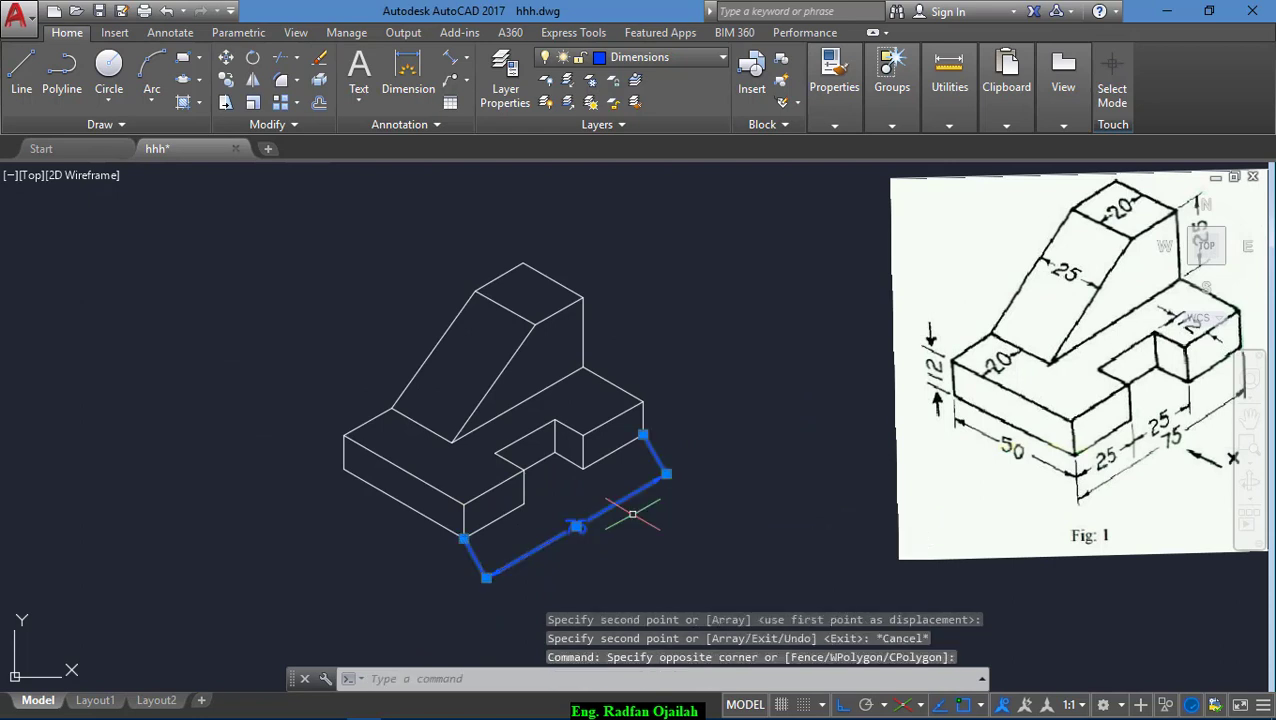
{"action": "key", "text": "Delete"}
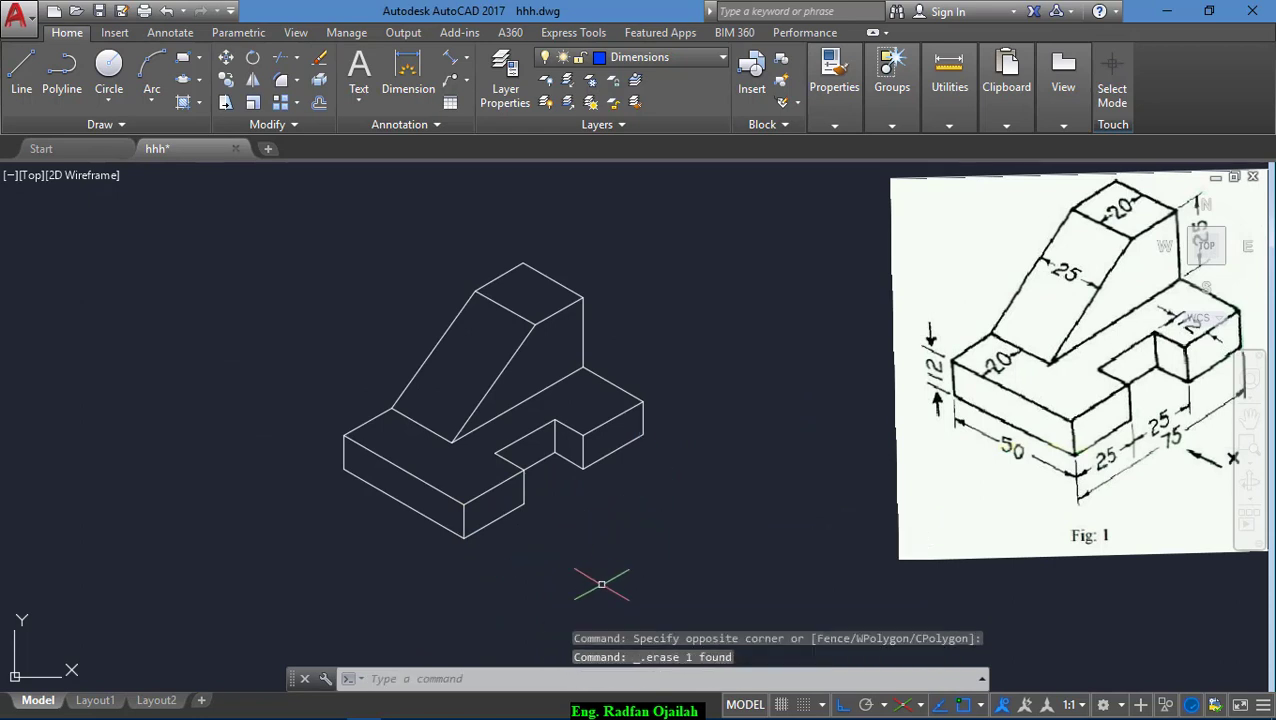
Step: Add an aligned dimension for the base's overall length along its notched side on the Dimensions layer, offset below the lower edge
{"action": "scroll", "coordinate": [495, 566], "scroll_direction": "down", "scroll_amount": 2}
{"action": "scroll", "coordinate": [556, 575], "scroll_direction": "up", "scroll_amount": 2}
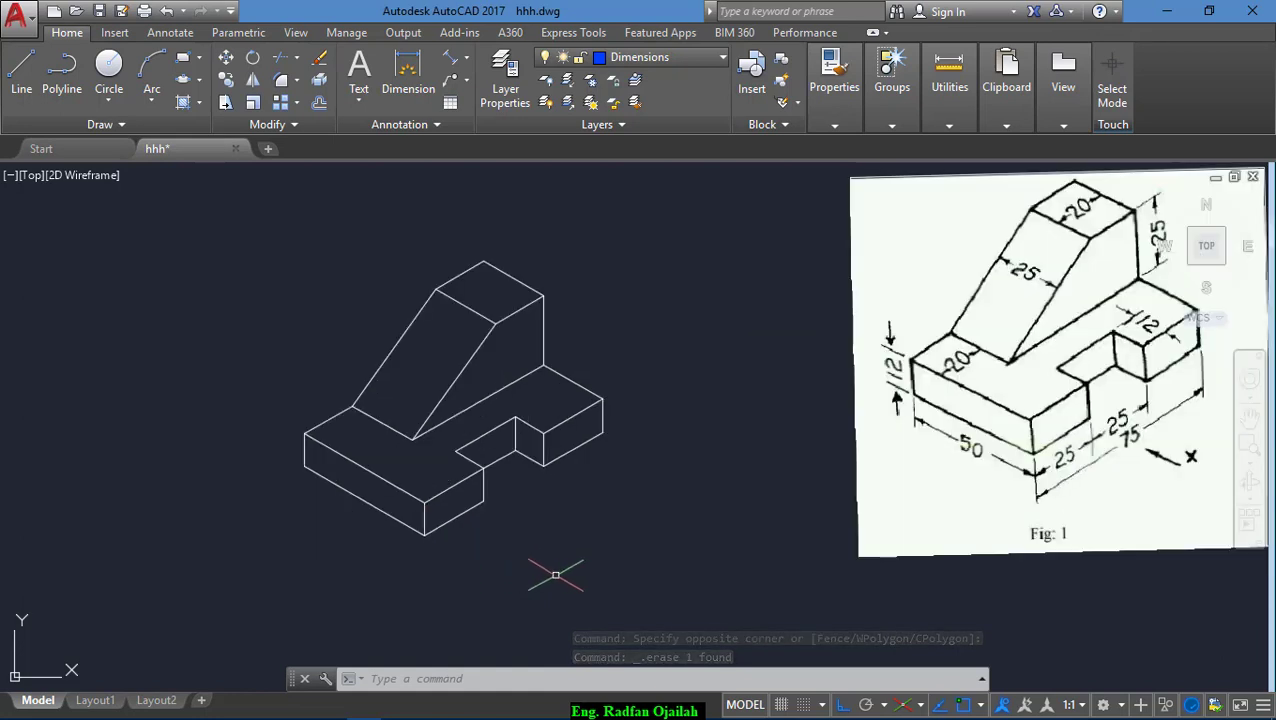
{"action": "left_click", "coordinate": [664, 58]}
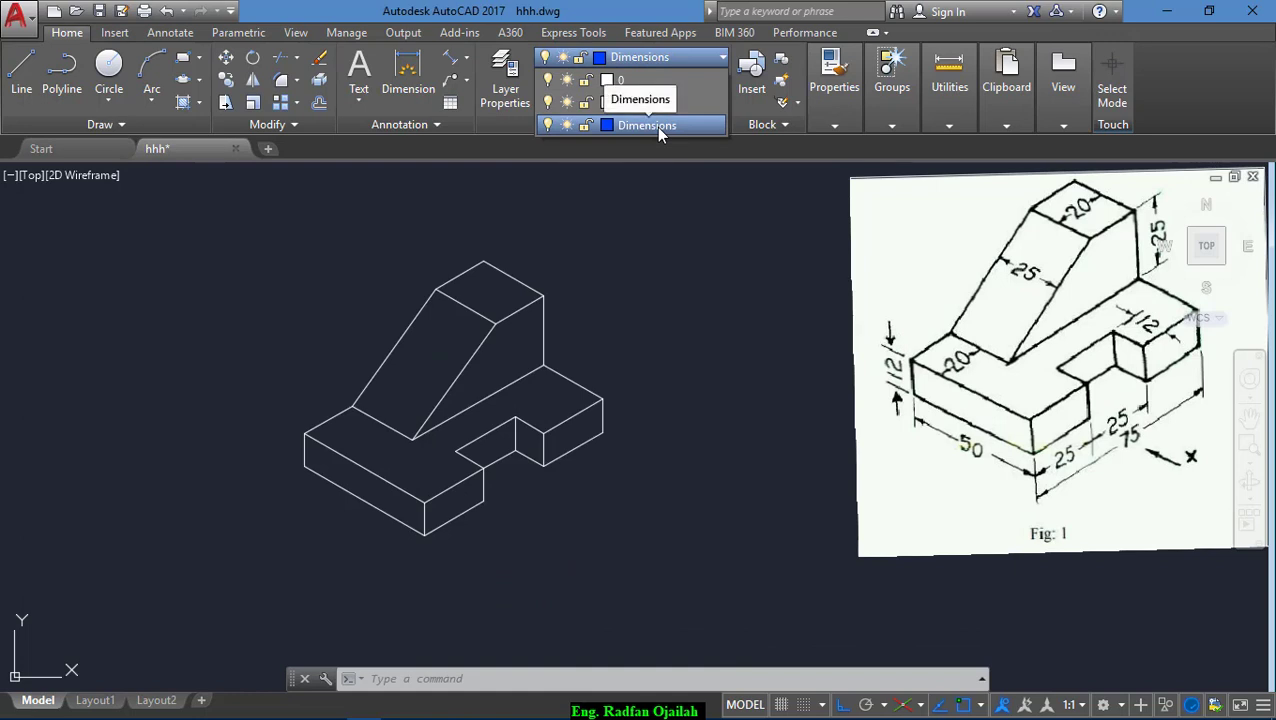
{"action": "left_click", "coordinate": [449, 60]}
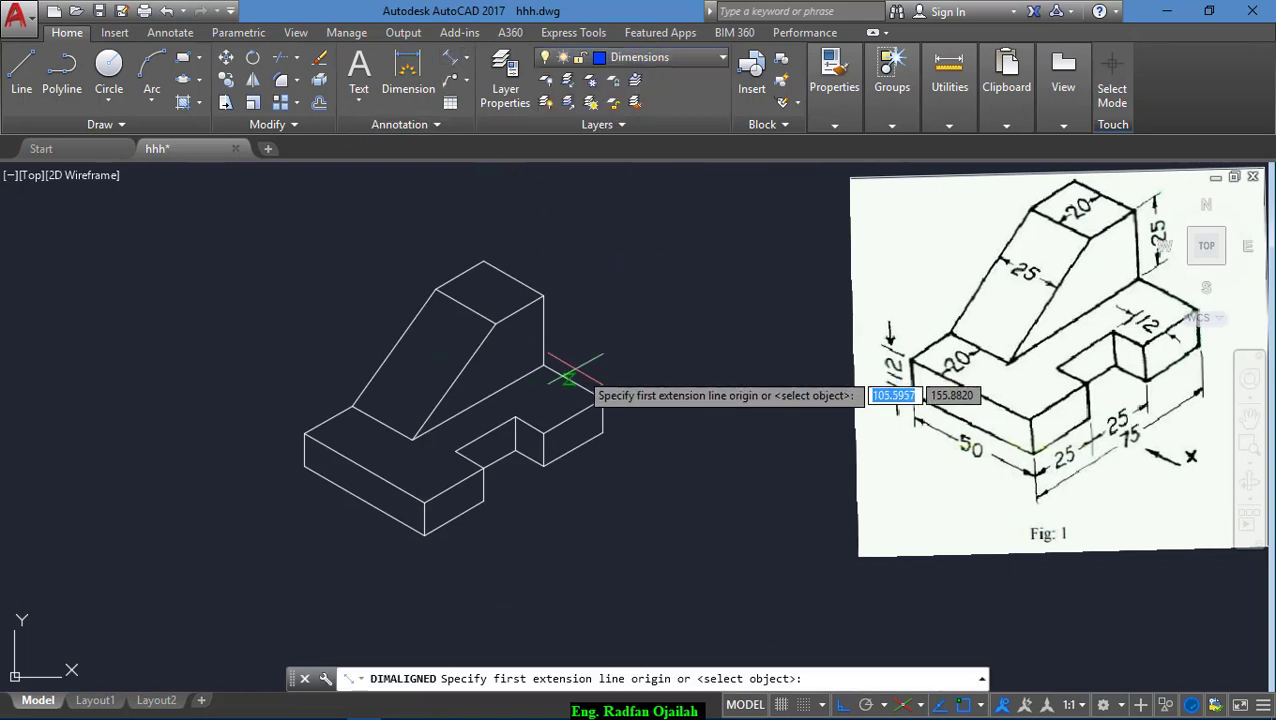
{"action": "left_click", "coordinate": [603, 433]}
{"action": "left_click", "coordinate": [424, 537]}
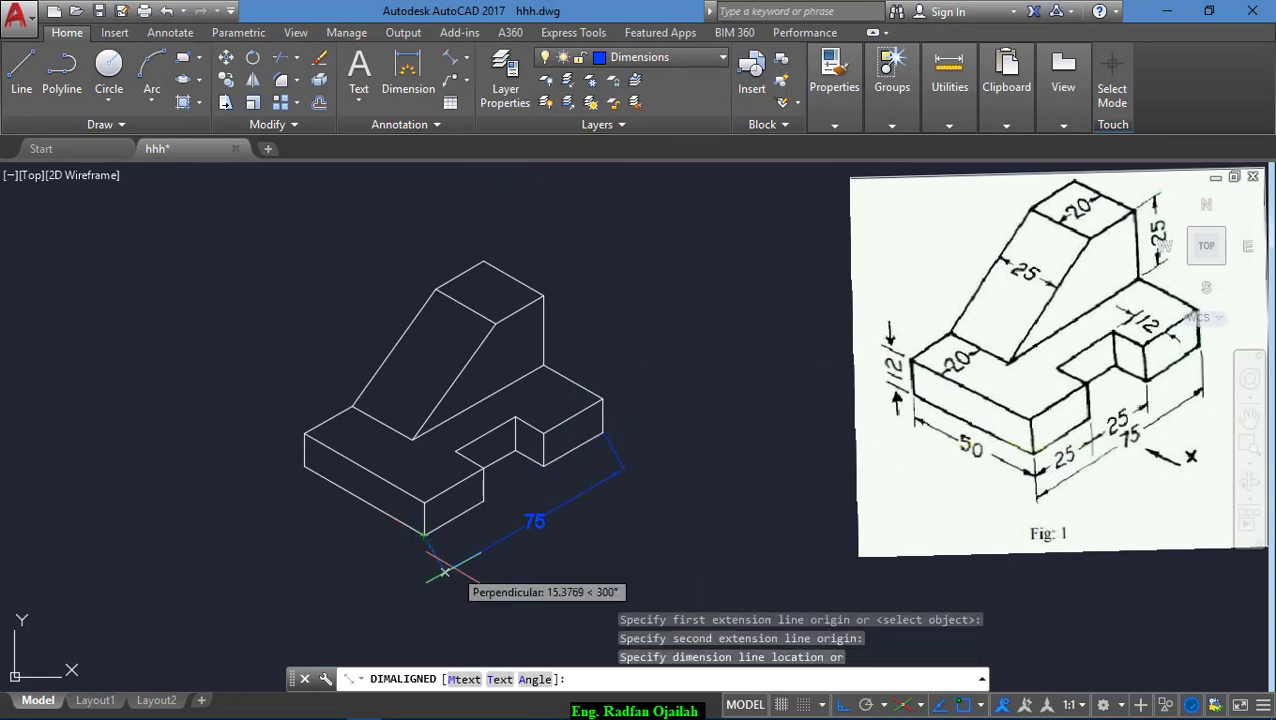
{"action": "left_click", "coordinate": [456, 571]}
Step: Add an aligned dimension for the notch opening's width, between the base's lower edge and the overall length dimension
{"action": "key", "text": "Return"}
{"action": "left_click", "coordinate": [542, 464]}
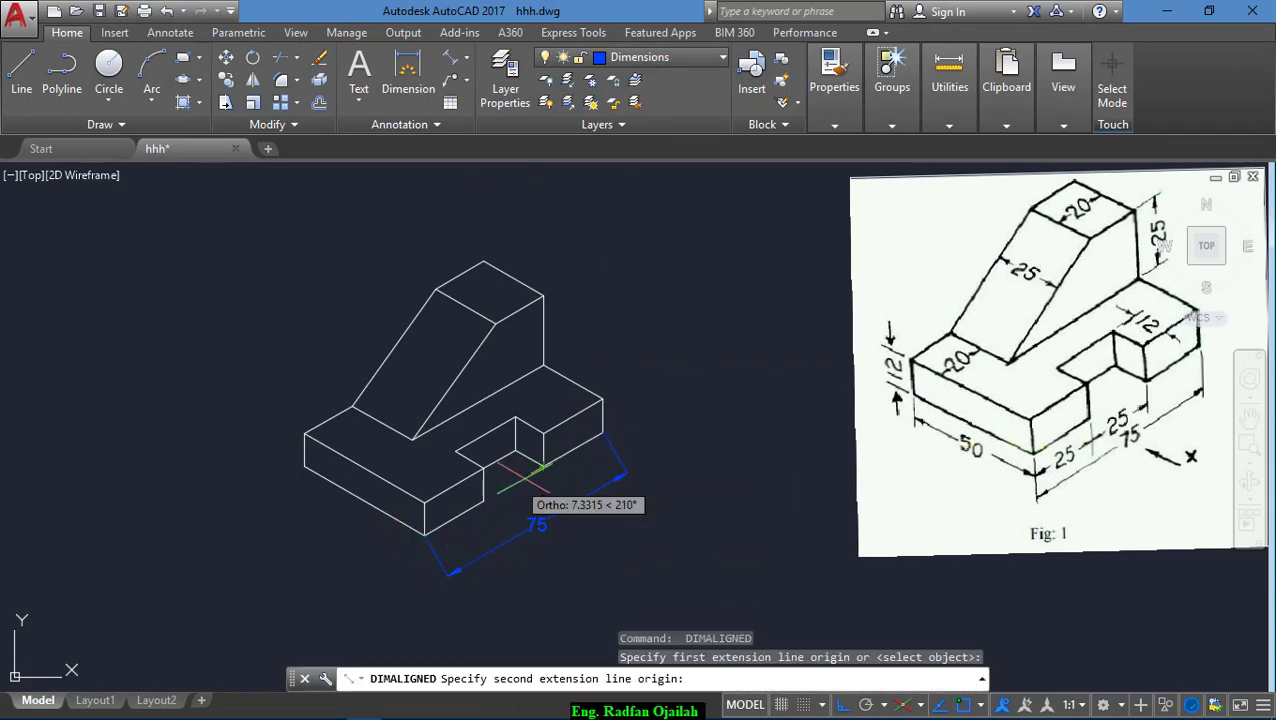
{"action": "left_click", "coordinate": [483, 500]}
{"action": "left_click", "coordinate": [508, 518]}
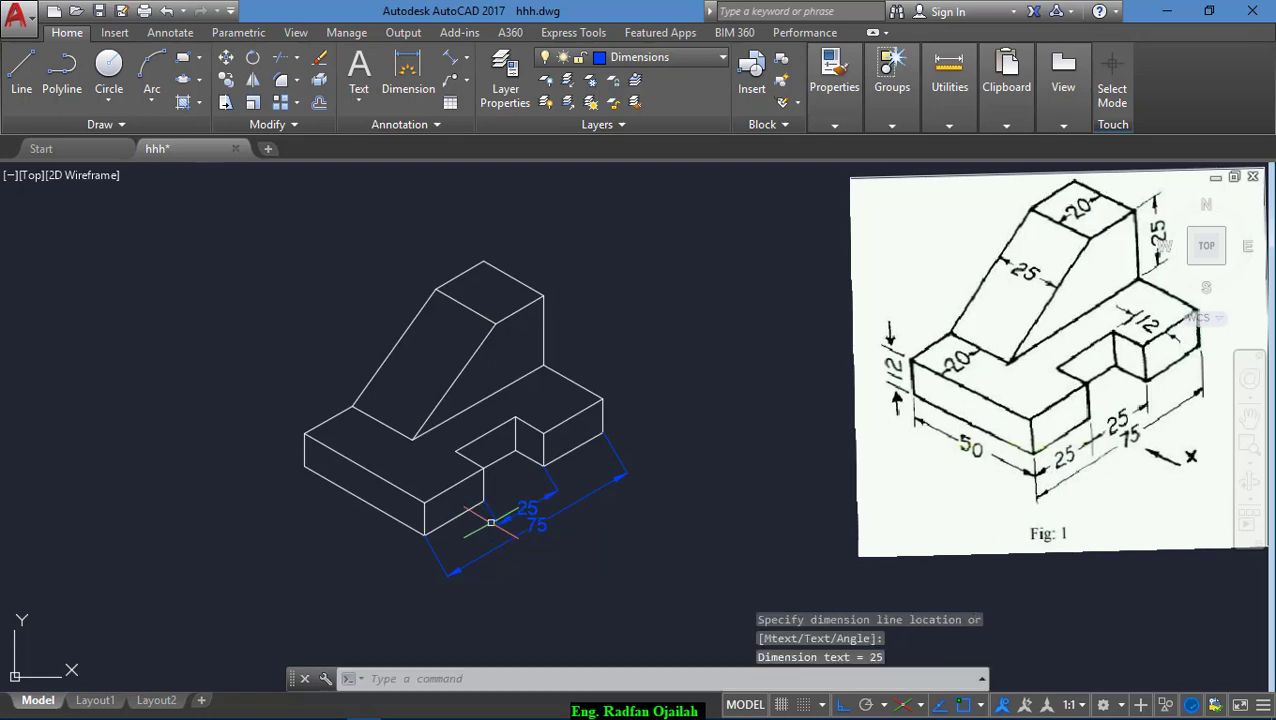
Step: Dimension the lower edge from the notch to the base's front corner, in line with the notch width dimension
{"action": "key", "text": "Return"}
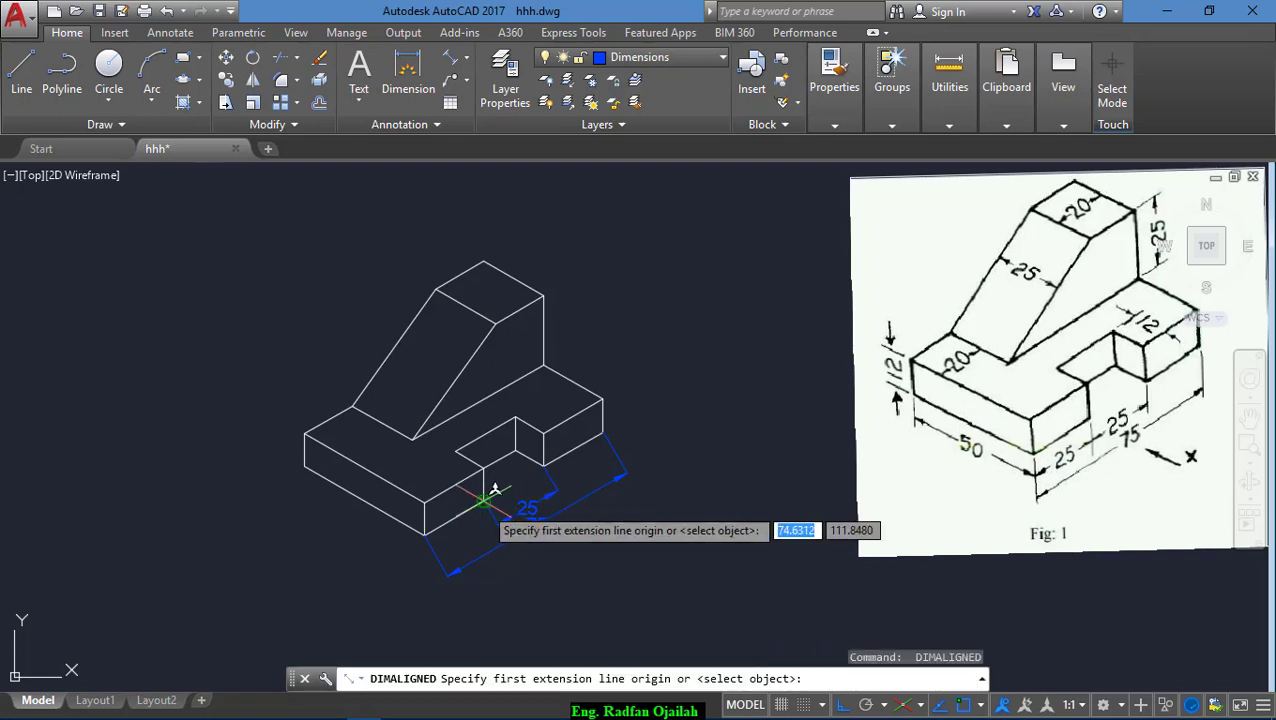
{"action": "left_click", "coordinate": [483, 500]}
{"action": "left_click", "coordinate": [424, 533]}
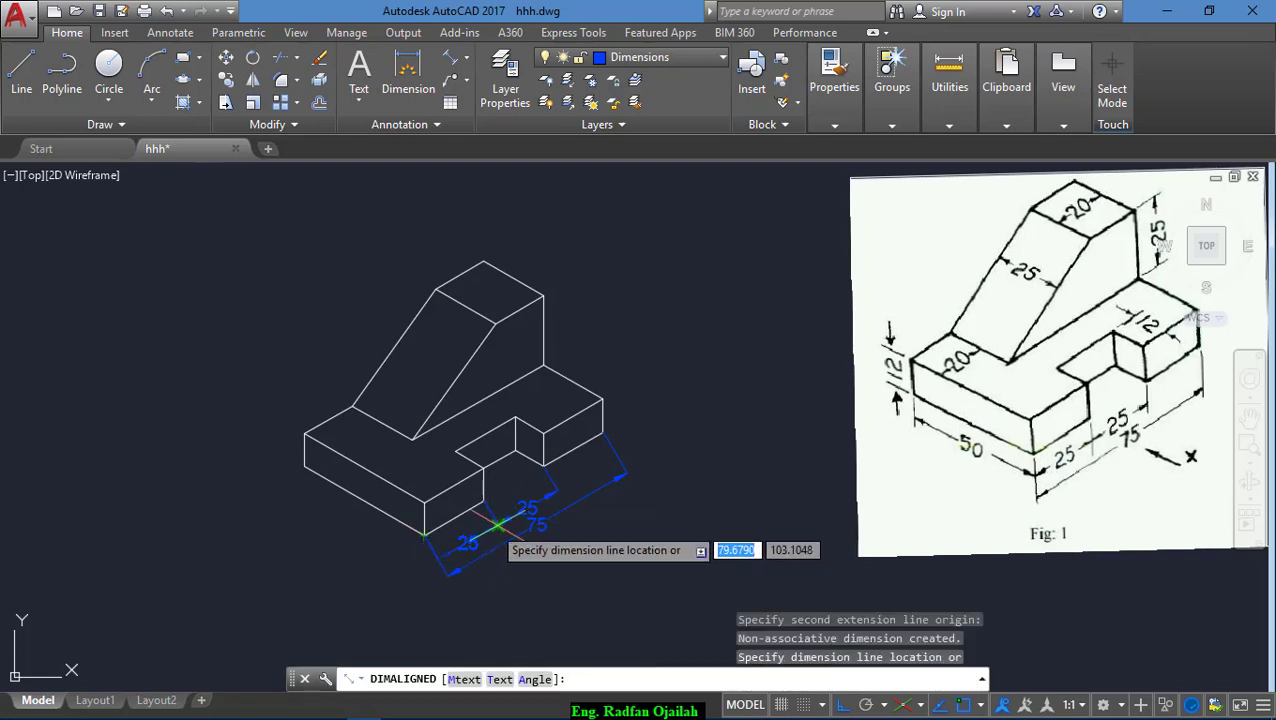
{"action": "left_click", "coordinate": [510, 520]}
{"action": "left_click", "coordinate": [644, 481]}
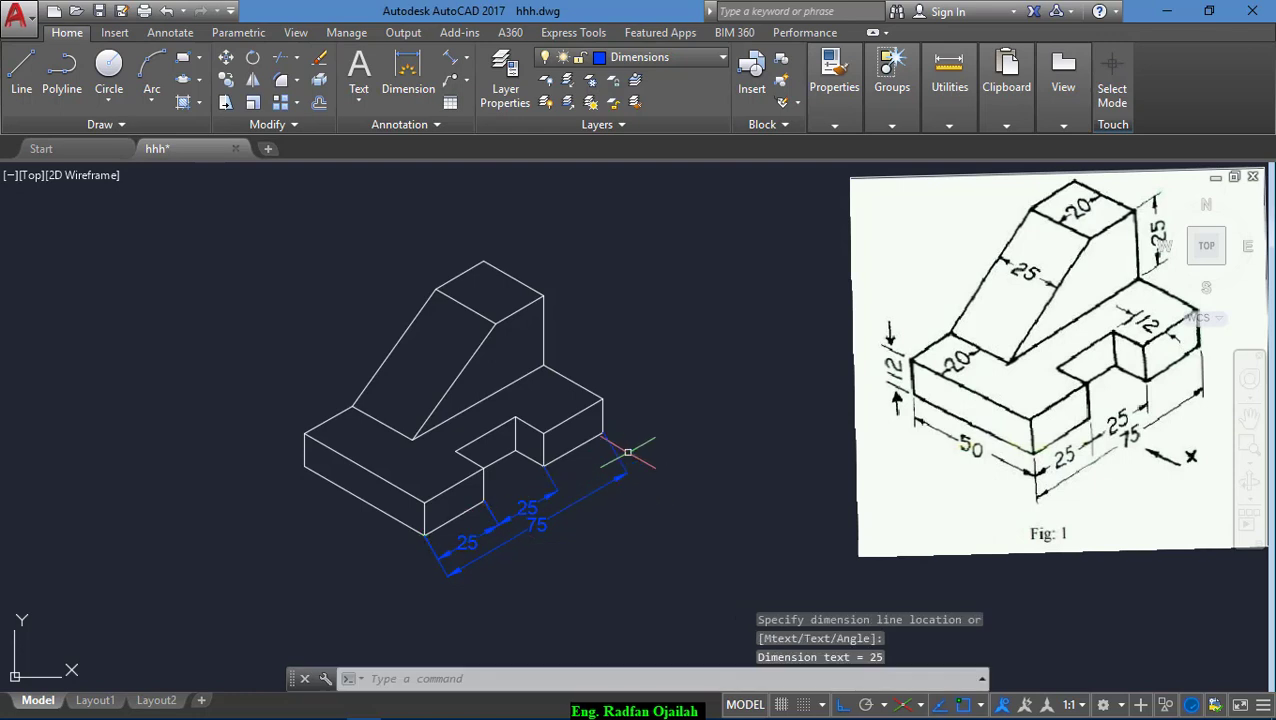
Step: Add an aligned dimension for the notch's depth along its far upper edge, placed on the base's top face
{"action": "key", "text": "Return"}
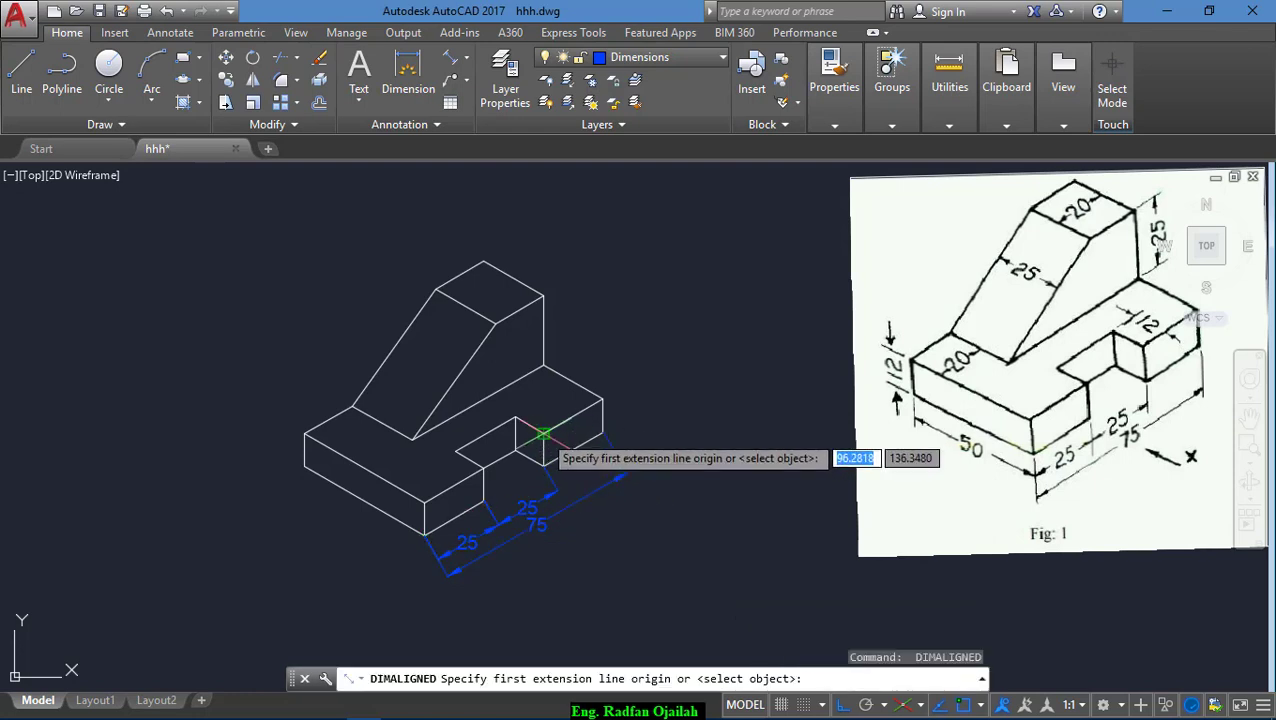
{"action": "left_click", "coordinate": [515, 440]}
{"action": "left_click", "coordinate": [516, 418]}
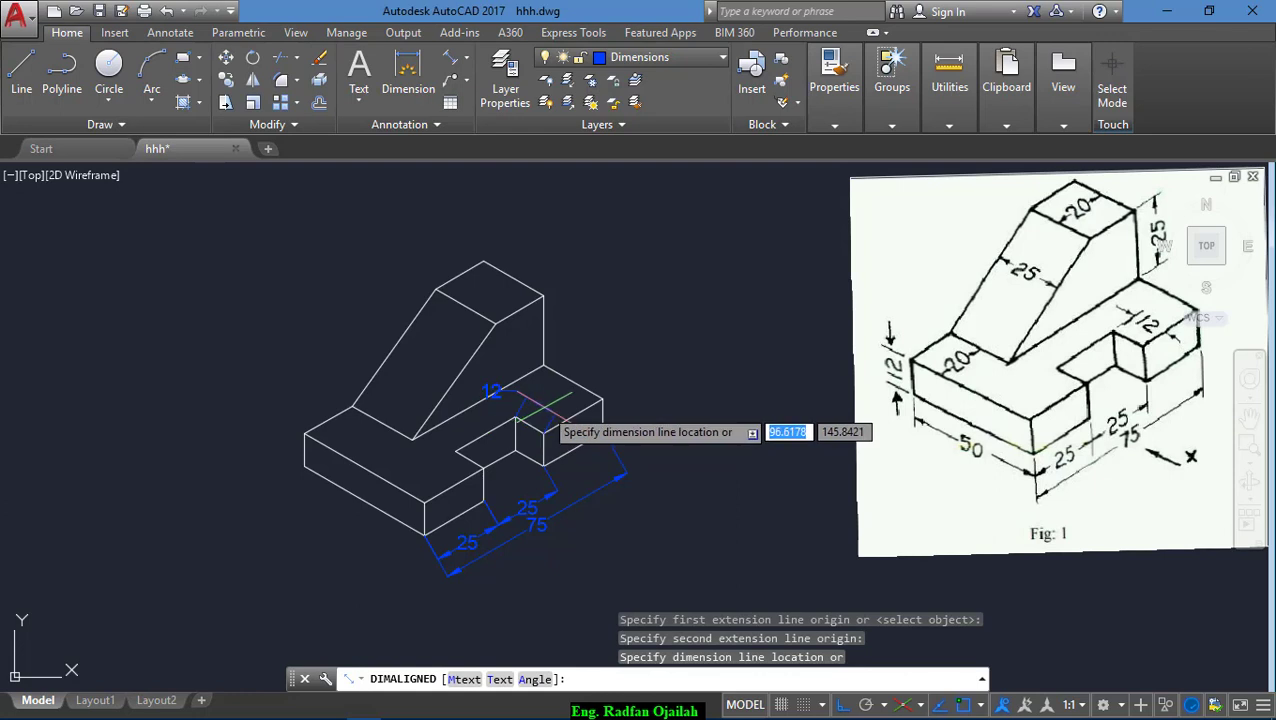
{"action": "left_click", "coordinate": [549, 404]}
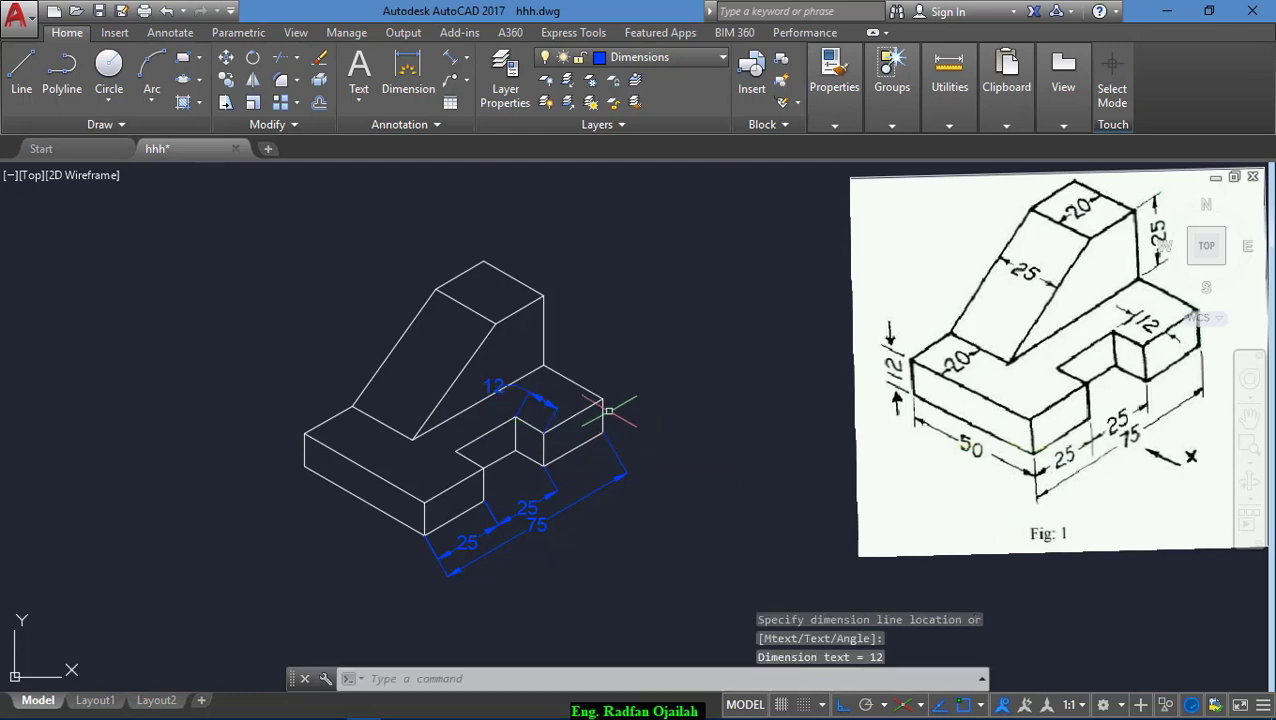
Step: Dimension the height of the upright's rear vertical edge, placing the dimension line just outside the block
{"action": "key", "text": "Return"}
{"action": "left_click", "coordinate": [544, 367]}
{"action": "left_click", "coordinate": [544, 297]}
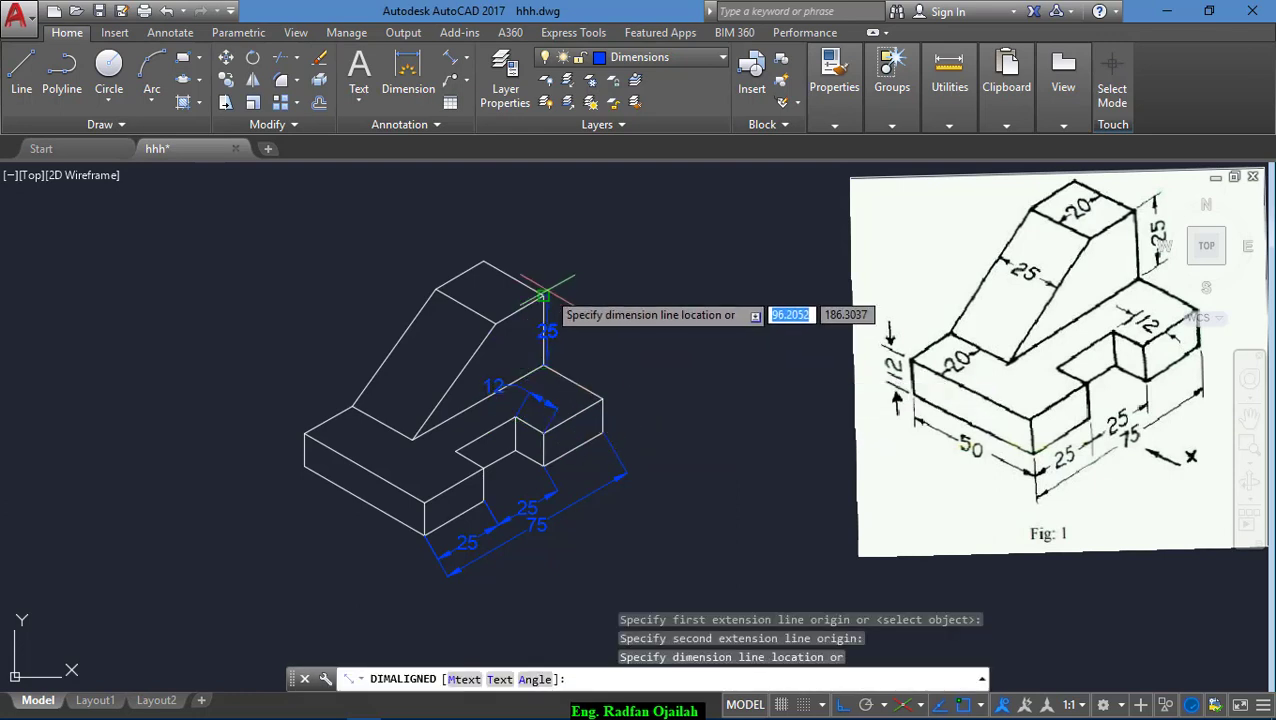
{"action": "left_click", "coordinate": [570, 290]}
Step: Add an aligned dimension for the upright's flat top between its rear and front edges, placed across the middle of the face
{"action": "key", "text": "Return"}
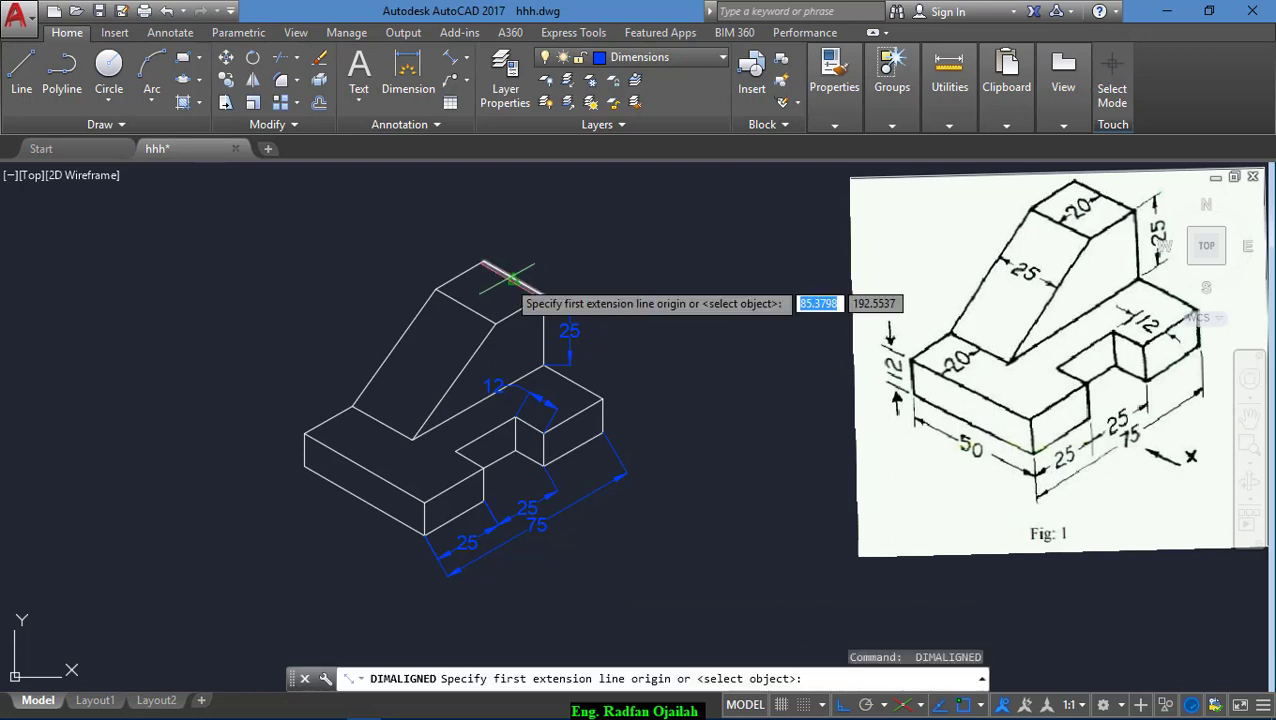
{"action": "left_click", "coordinate": [543, 296]}
{"action": "left_click", "coordinate": [483, 262]}
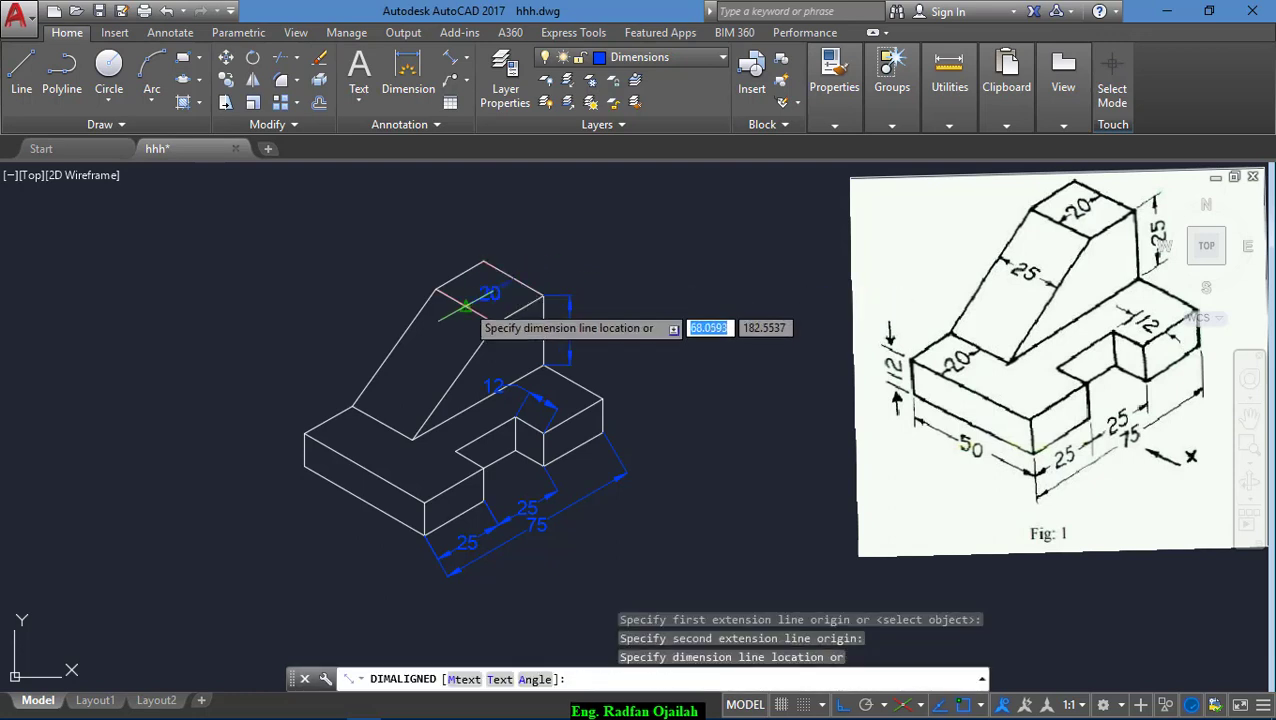
{"action": "left_click", "coordinate": [478, 298]}
{"action": "key", "text": "Return"}
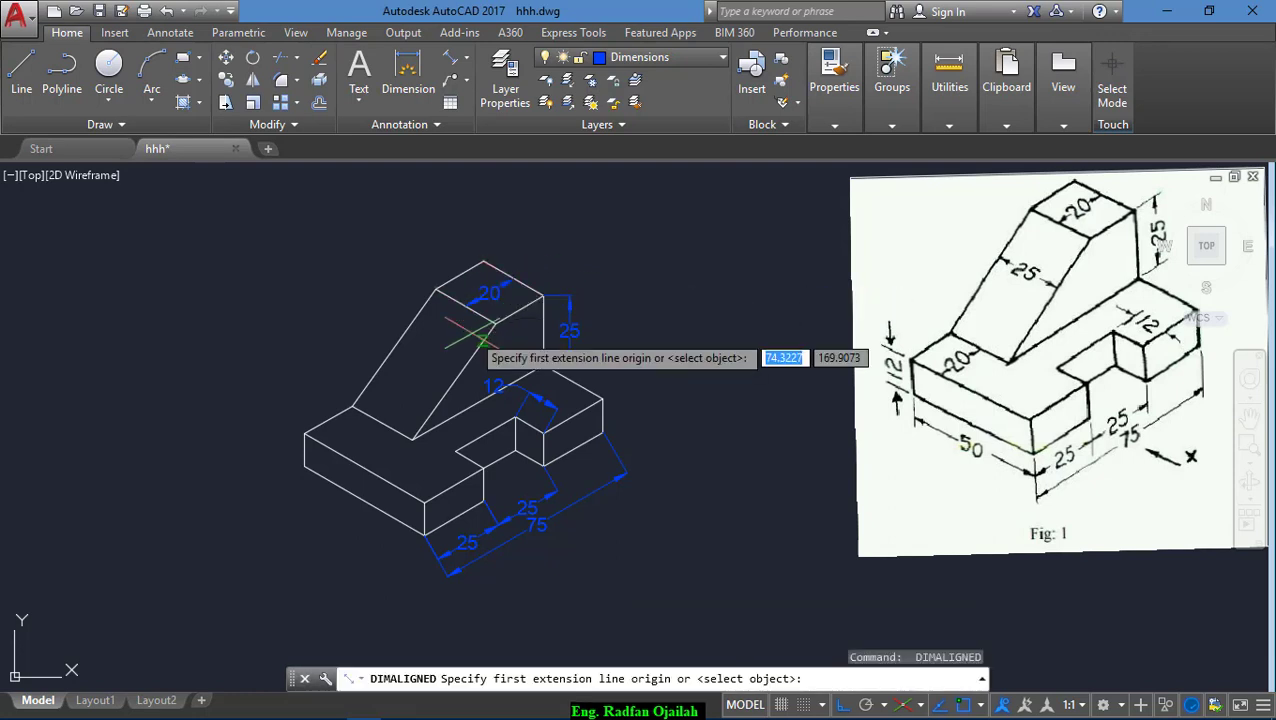
{"action": "left_click", "coordinate": [395, 348]}
{"action": "left_click", "coordinate": [451, 381]}
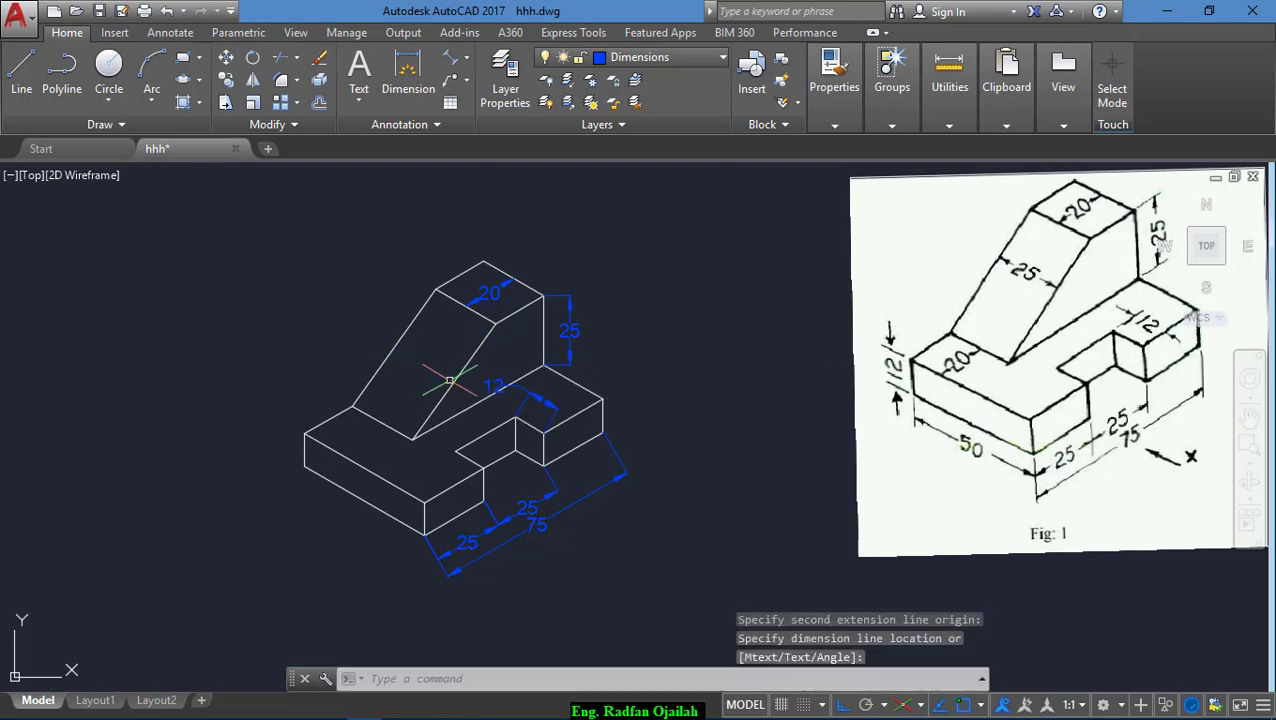
{"action": "key", "text": "Escape"}
Step: Dimension the sloped face's width between the midpoints of its two slanted edges, with the dimension line across the face
{"action": "key", "text": "Return"}
{"action": "left_click", "coordinate": [395, 348]}
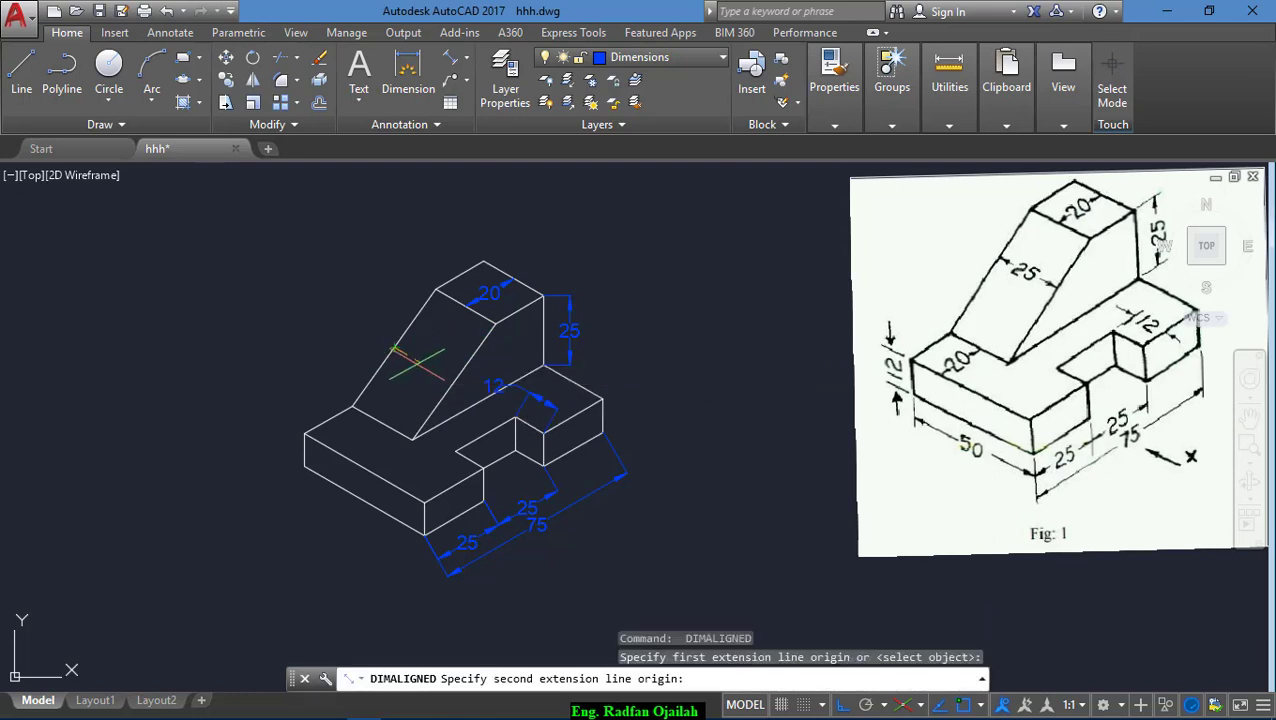
{"action": "left_click", "coordinate": [453, 381]}
{"action": "left_click", "coordinate": [455, 381]}
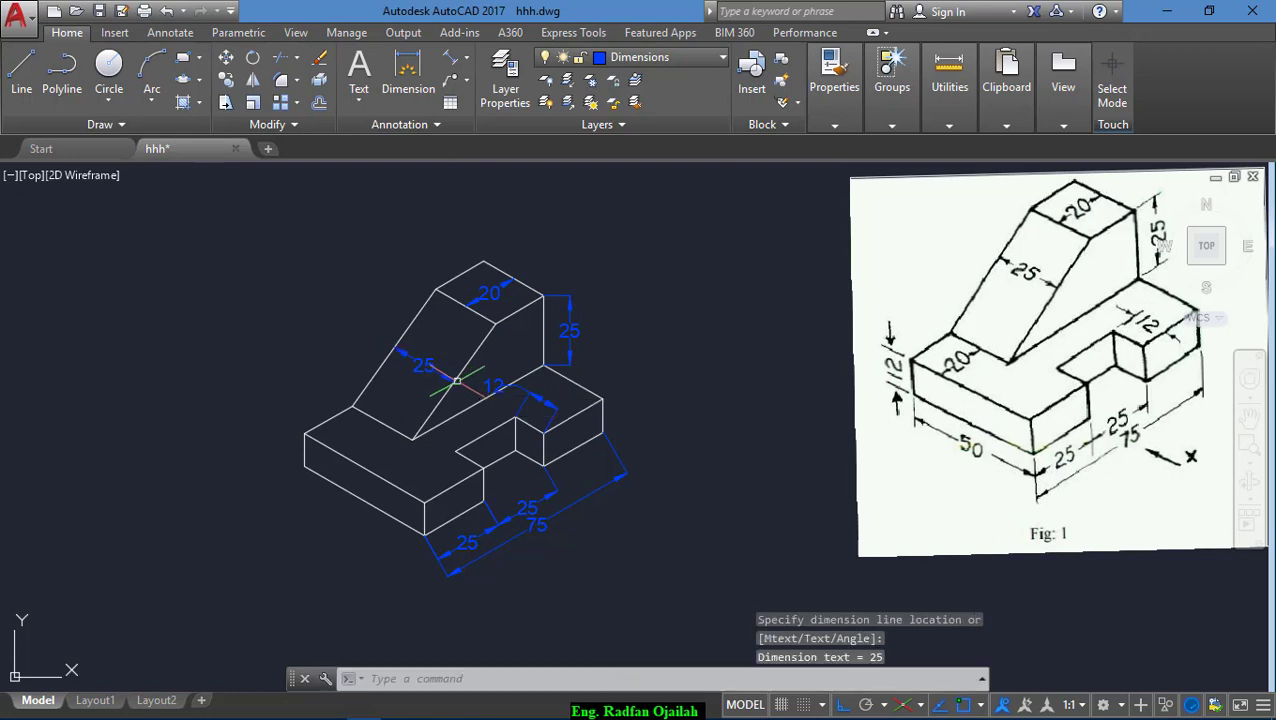
{"action": "key", "text": "Return"}
{"action": "left_click", "coordinate": [380, 424]}
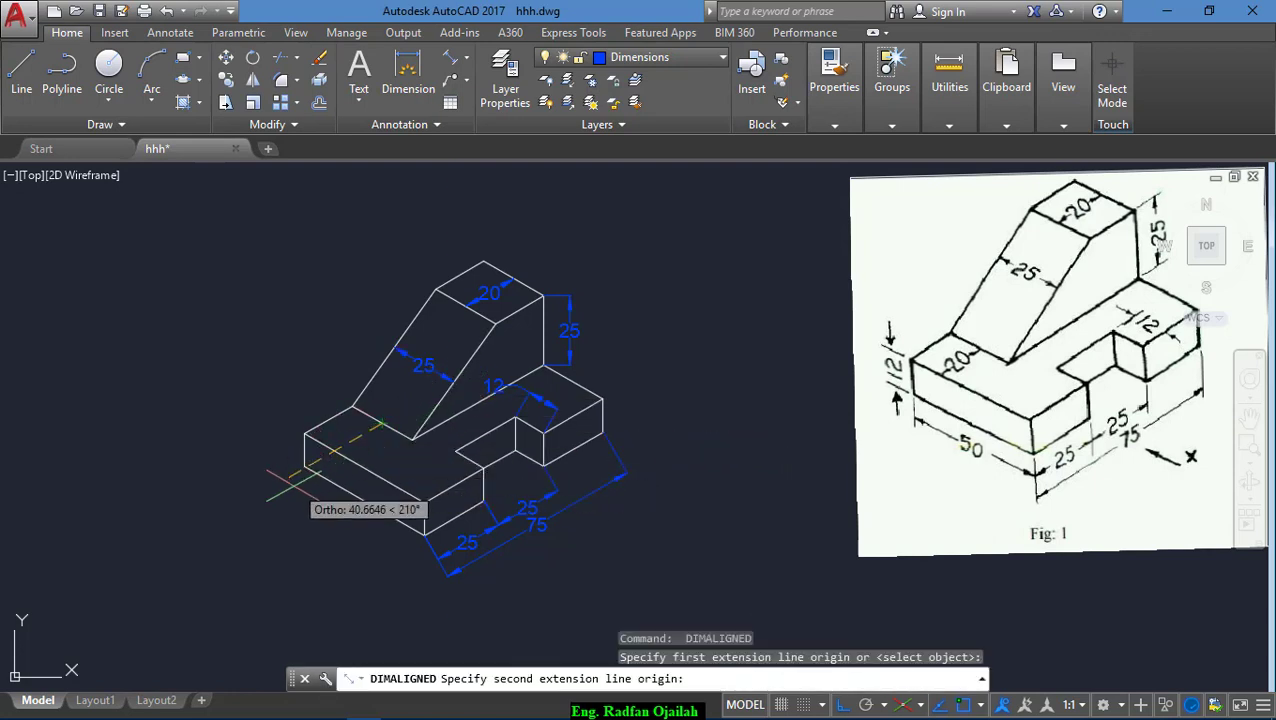
{"action": "left_click", "coordinate": [340, 458]}
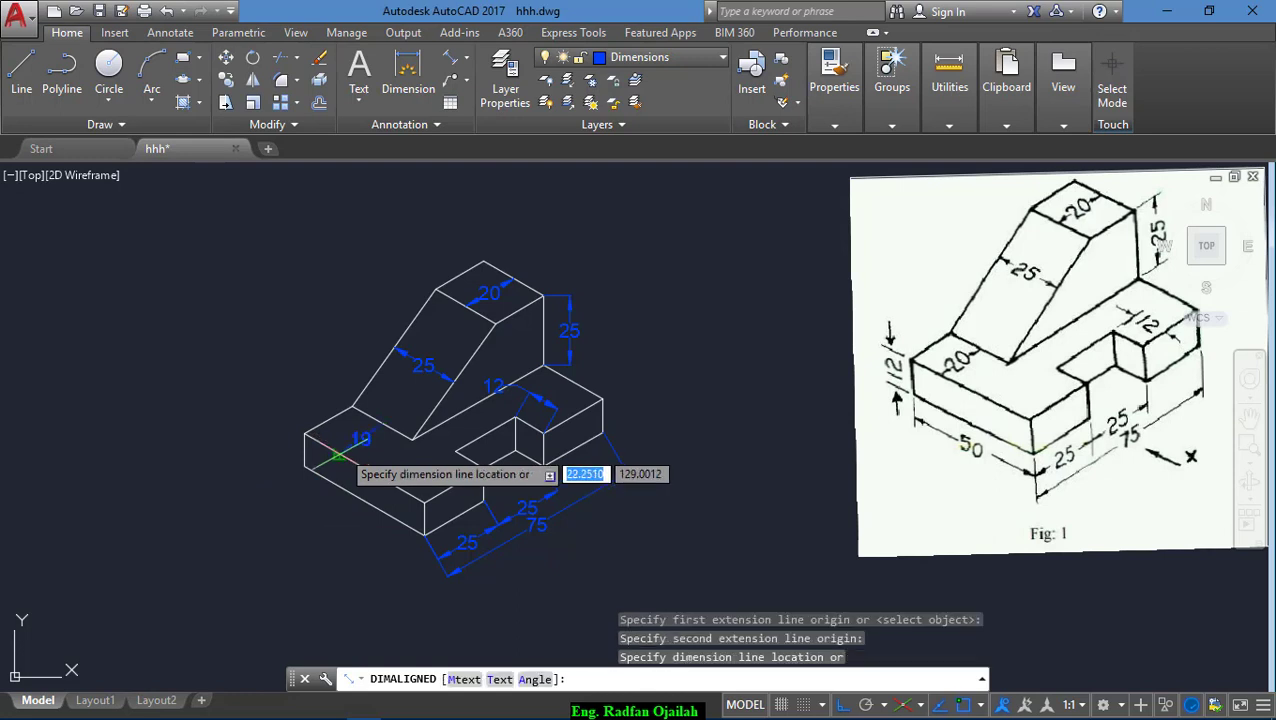
{"action": "key", "text": "ctrl+z"}
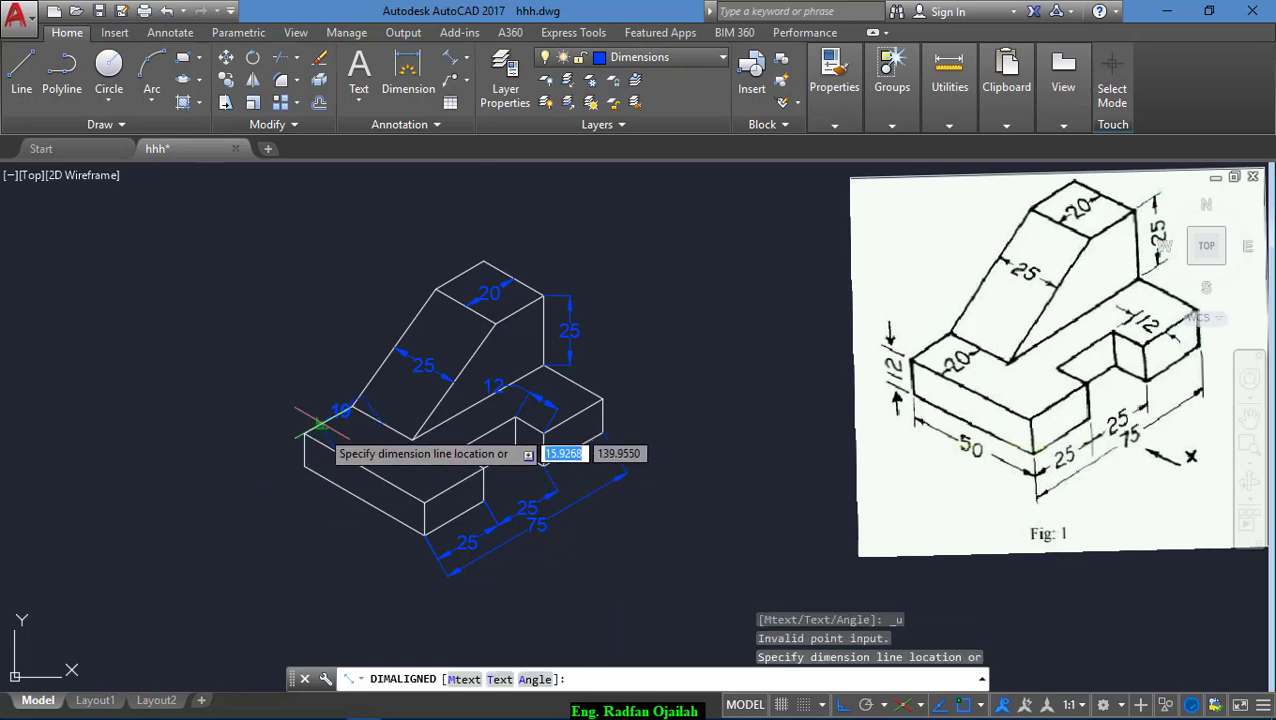
{"action": "key", "text": "Escape"}
{"action": "key", "text": "Return"}
{"action": "left_click", "coordinate": [305, 434]}
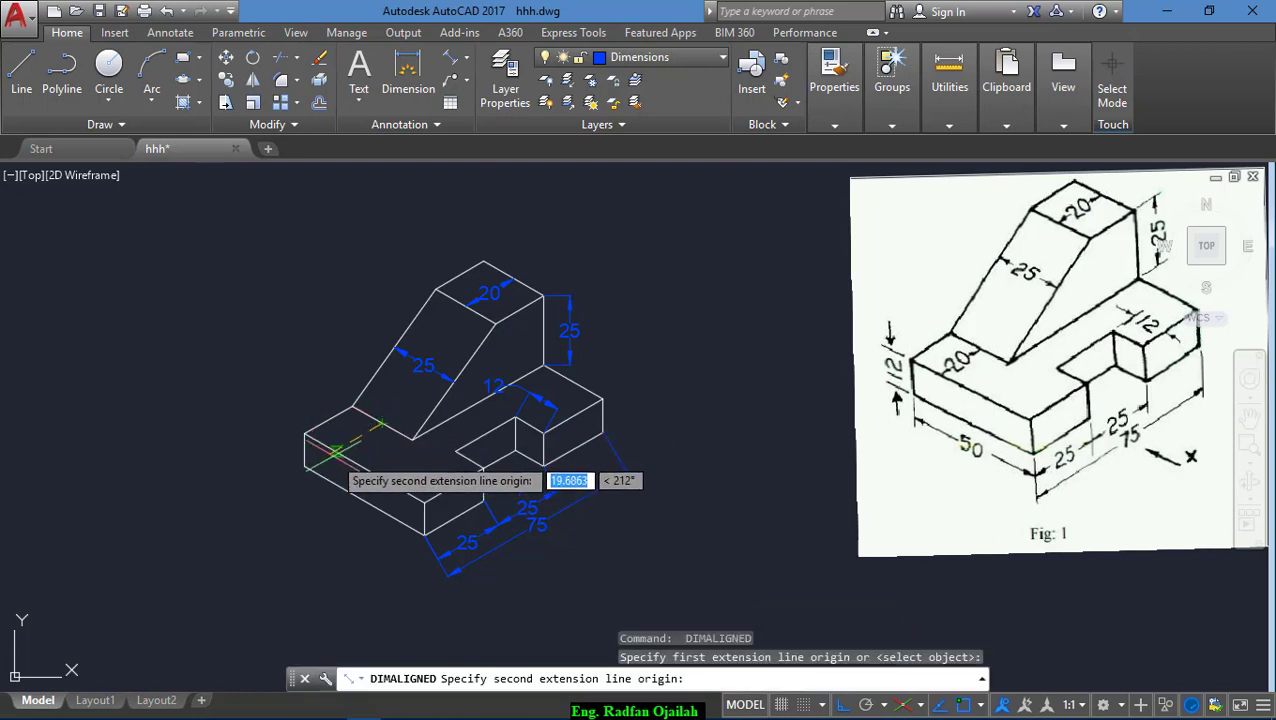
{"action": "key", "text": "Escape"}
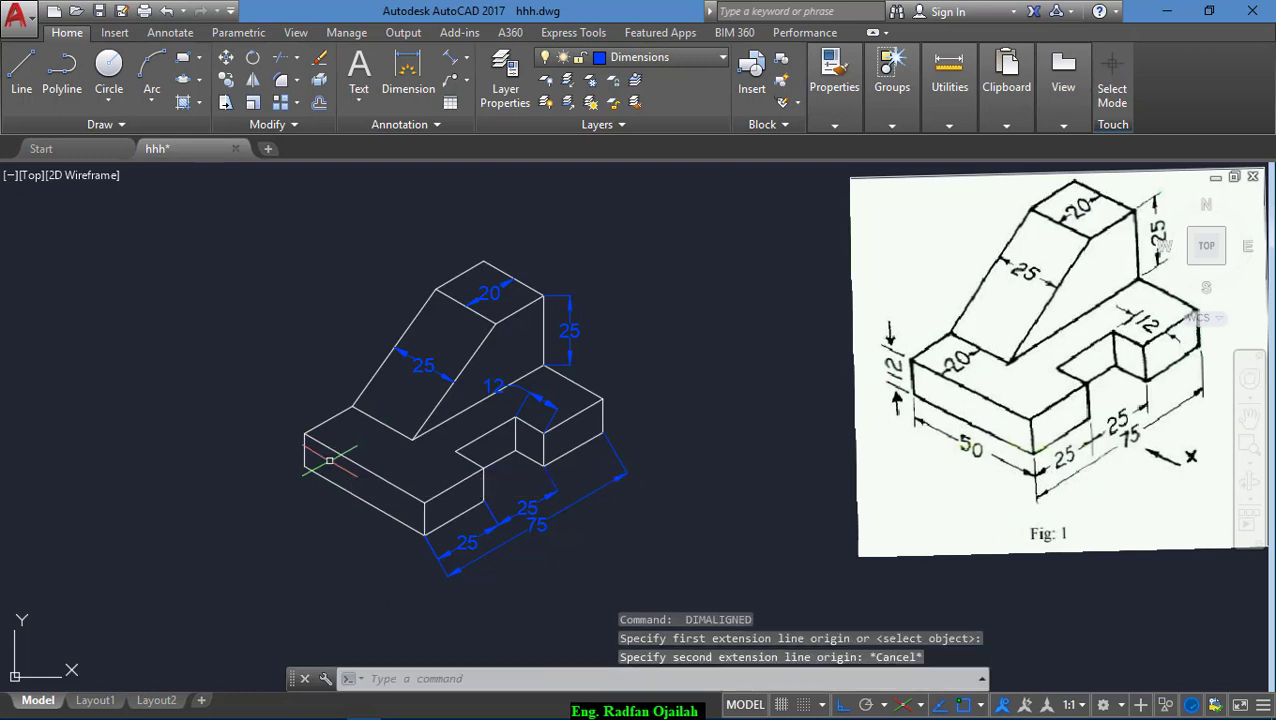
Step: Draw a helper line from the midpoint of the slope's foot edge along the base's length direction, past the unnotched side of the base
{"action": "key", "text": "Return"}
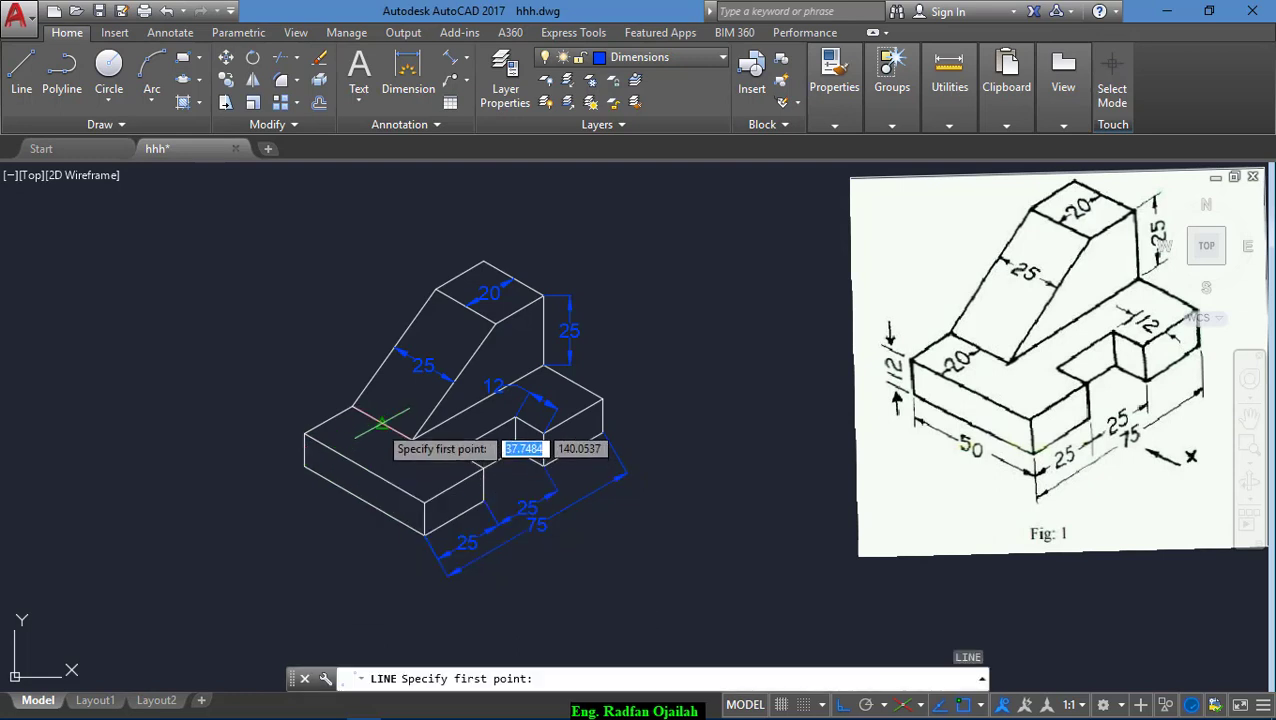
{"action": "left_click", "coordinate": [383, 480]}
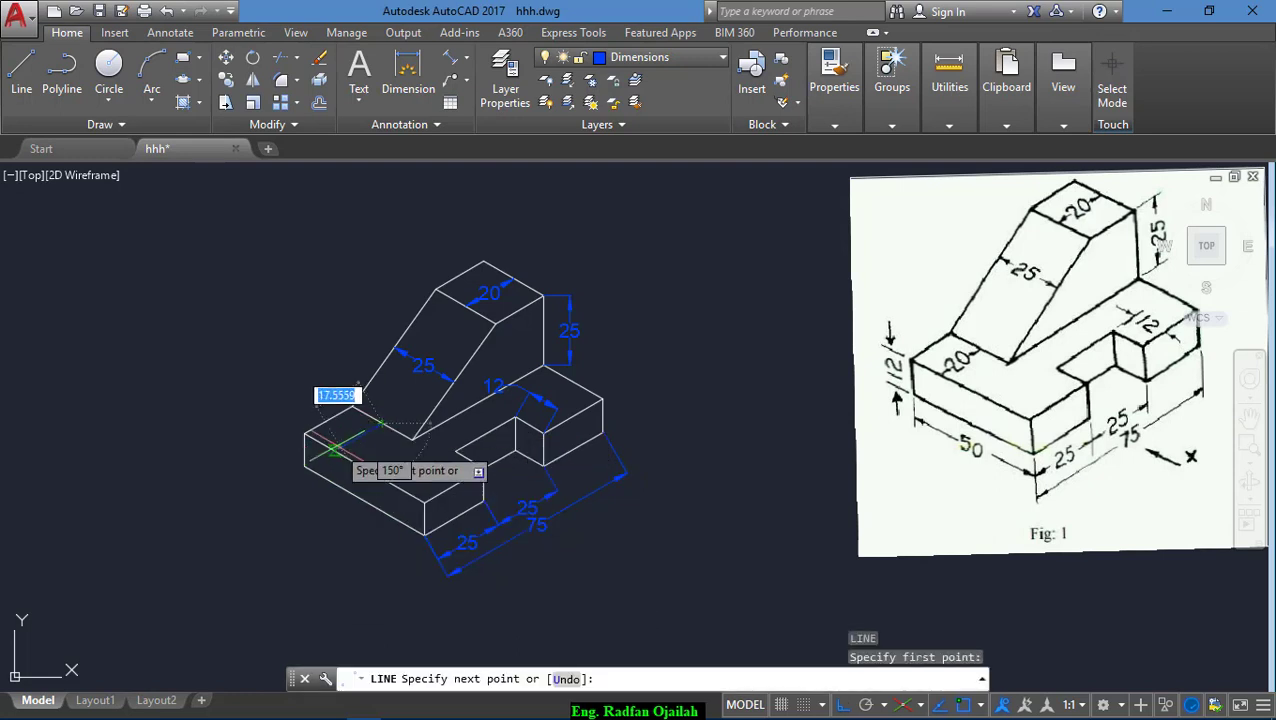
{"action": "left_click", "coordinate": [210, 565]}
{"action": "key", "text": "Return"}
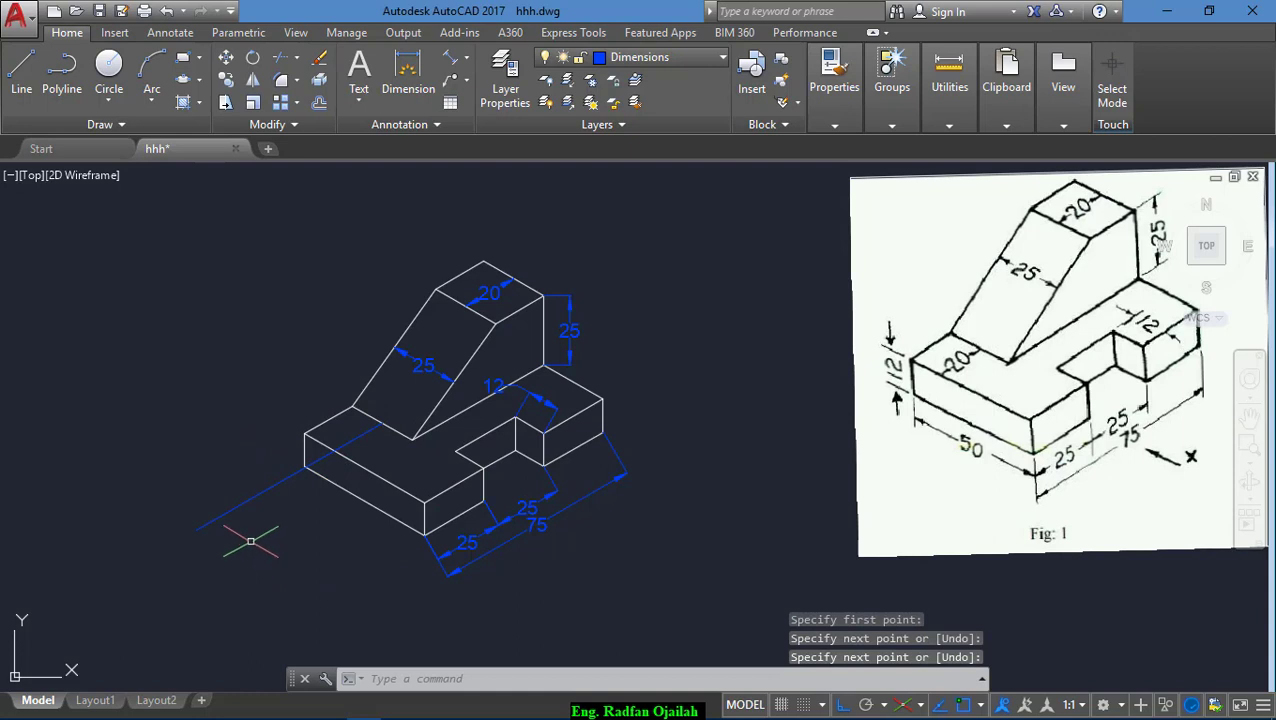
Step: Trim the helper line at the upper edge of the base's unnotched side, removing the part outside the top face
{"action": "type", "text": "tr"}
{"action": "key", "text": "Return"}
{"action": "left_click", "coordinate": [345, 444]}
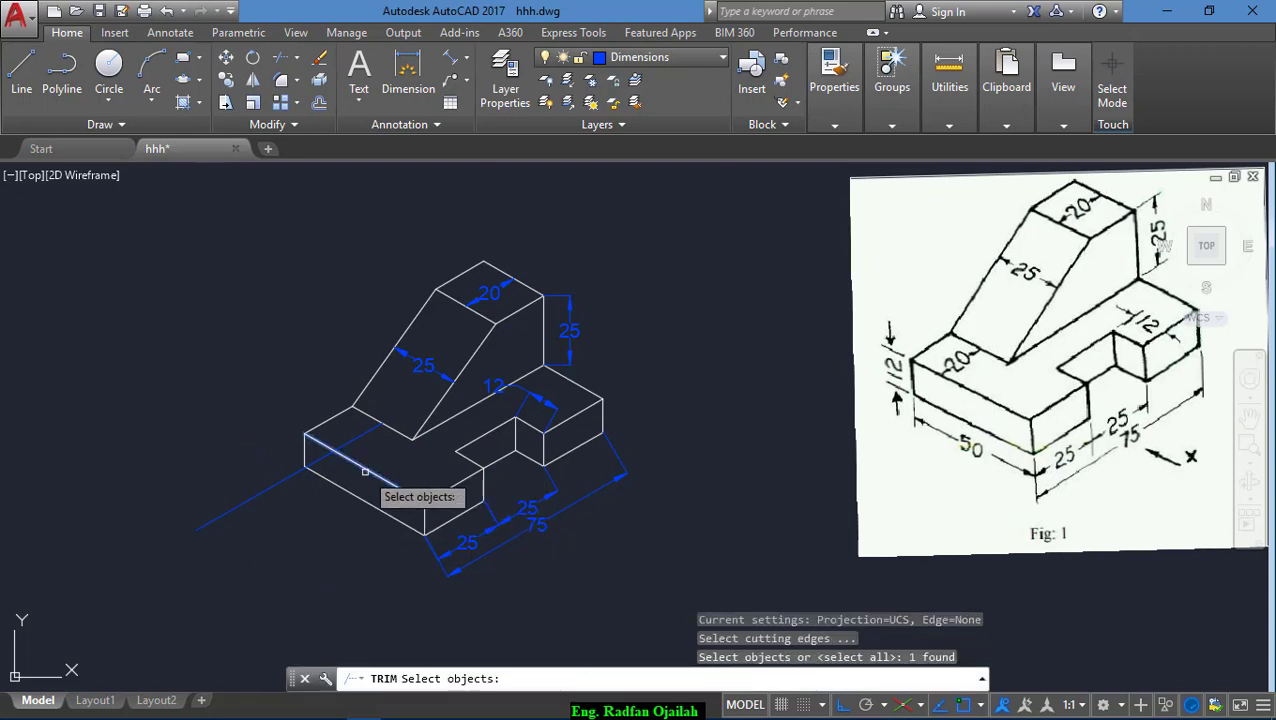
{"action": "key", "text": "Return"}
{"action": "left_click", "coordinate": [322, 459]}
{"action": "key", "text": "Escape"}
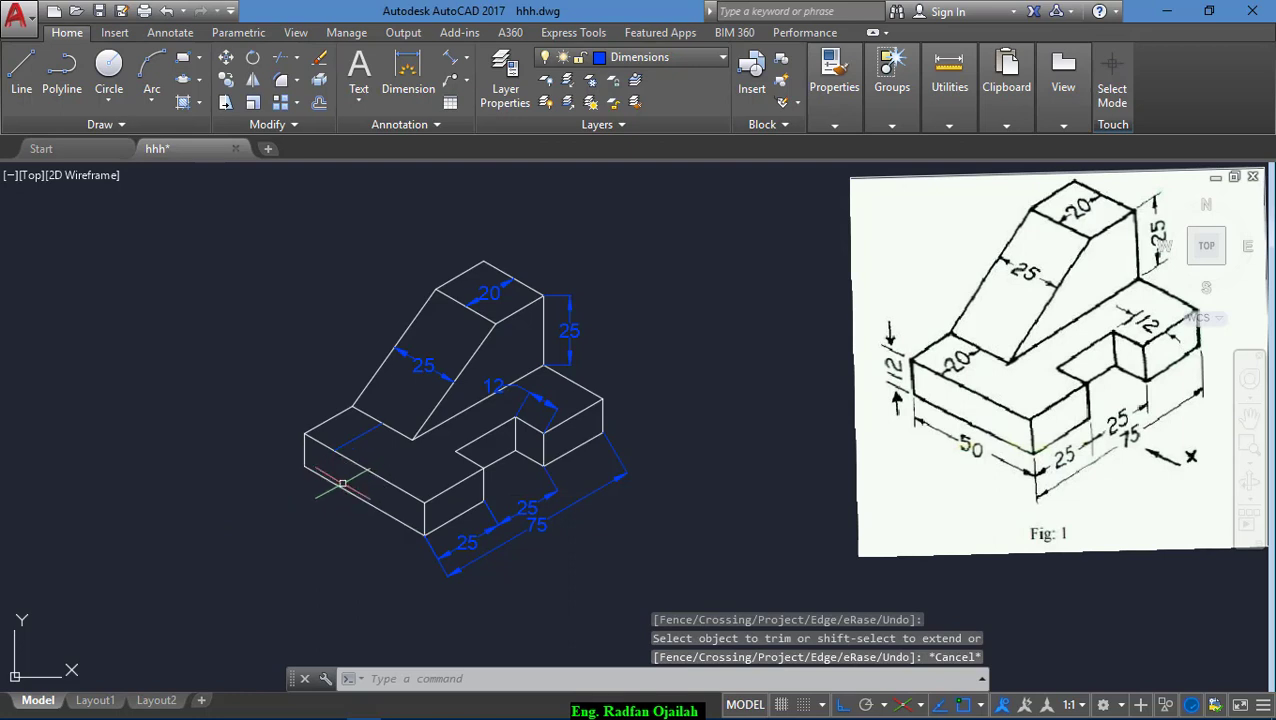
Step: Add an aligned dimension between the slope's foot edge and the base's upper edge, placed along the helper line
{"action": "left_click", "coordinate": [451, 58]}
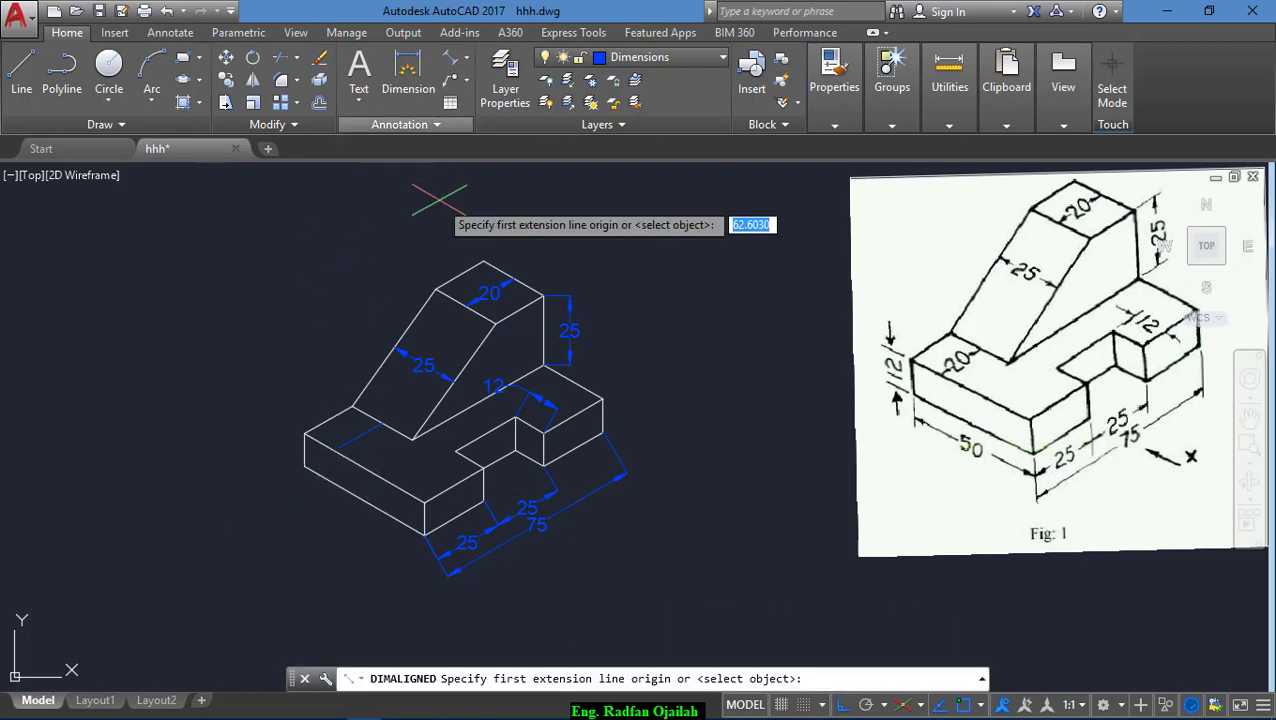
{"action": "left_click", "coordinate": [352, 408]}
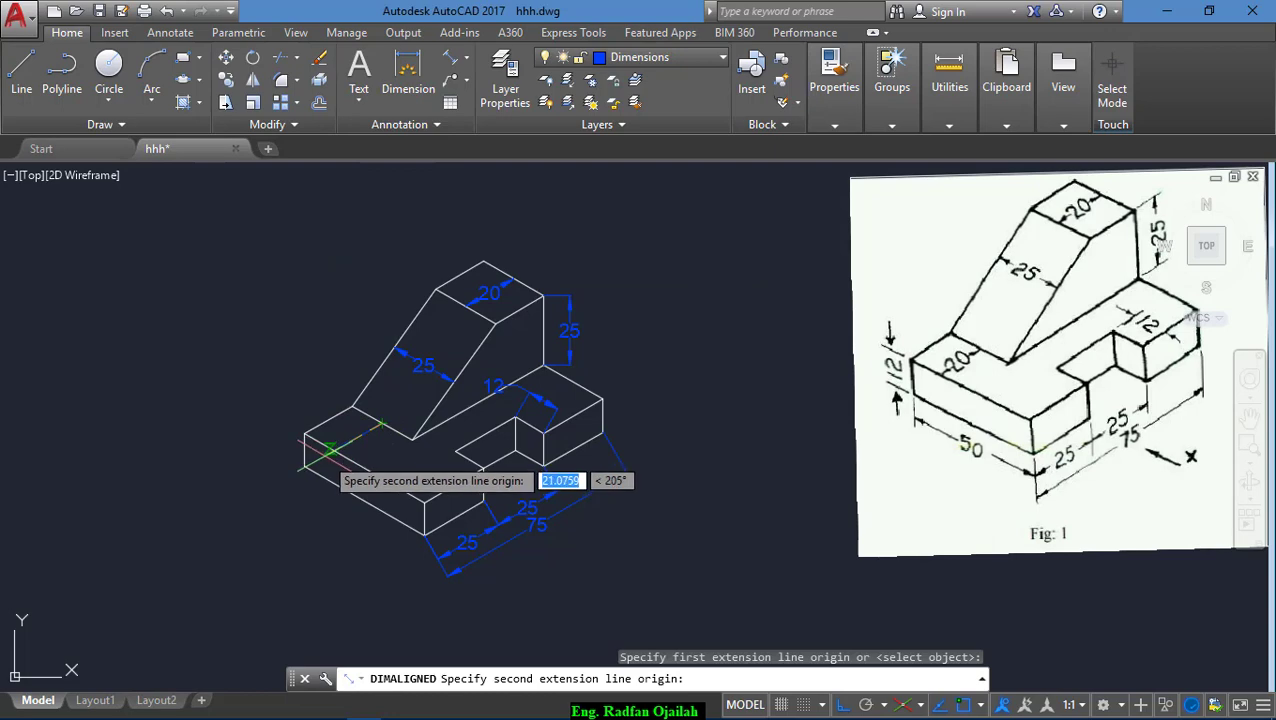
{"action": "left_click", "coordinate": [304, 436]}
{"action": "left_click", "coordinate": [333, 452]}
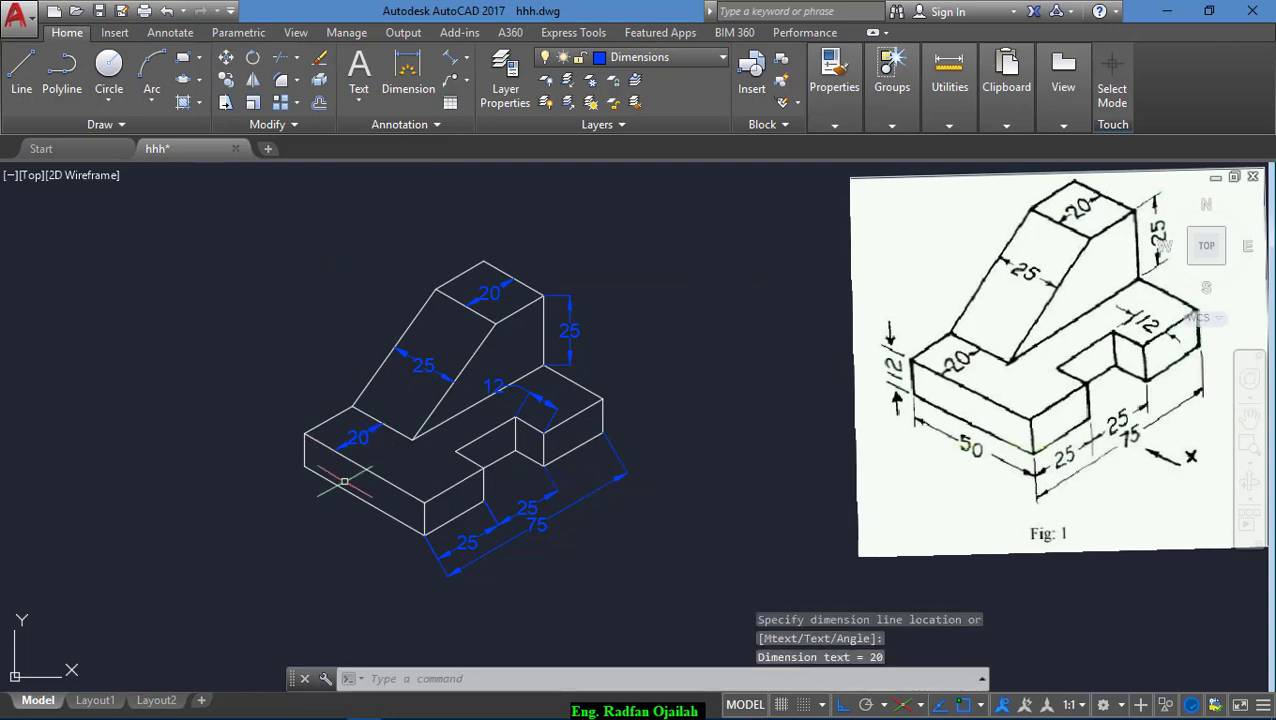
{"action": "key", "text": "Escape"}
Step: Delete the helper line beneath the dimension between the slope's foot and the base's upper edge
{"action": "scroll", "coordinate": [345, 432], "scroll_direction": "up", "scroll_amount": 8}
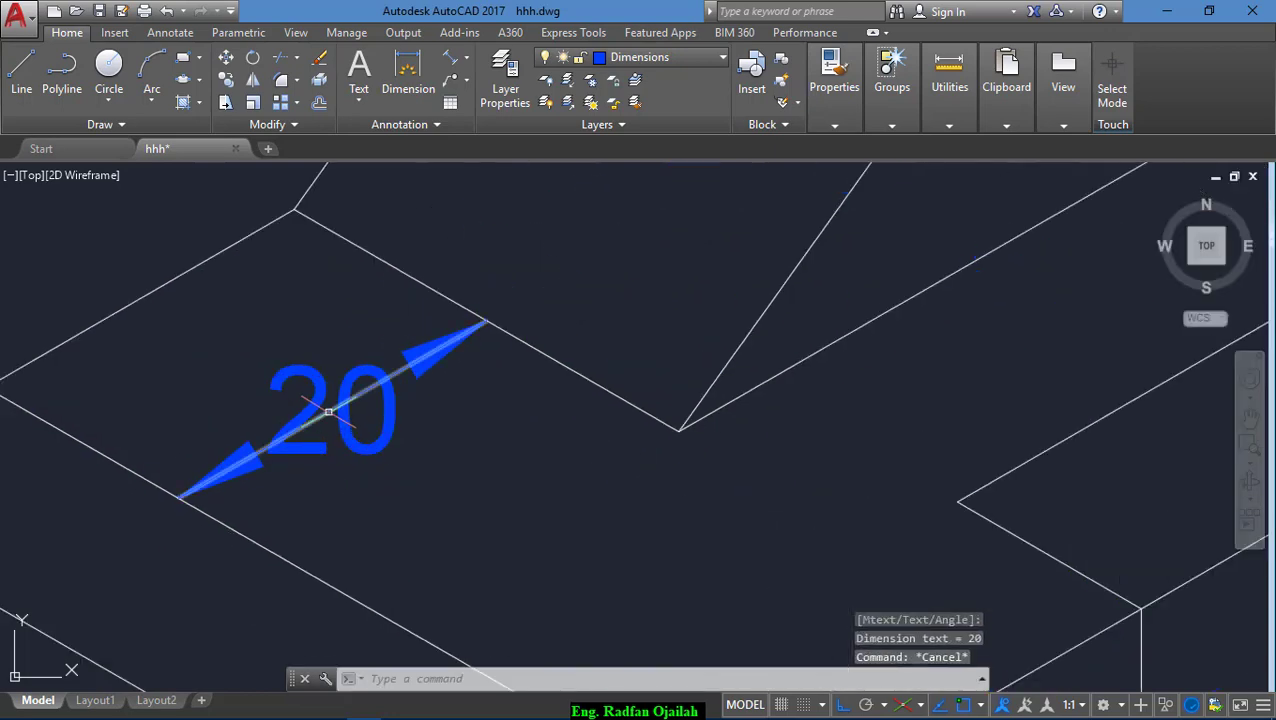
{"action": "left_click", "coordinate": [328, 412]}
{"action": "key", "text": "Delete"}
{"action": "scroll", "coordinate": [391, 471], "scroll_direction": "down", "scroll_amount": 4}
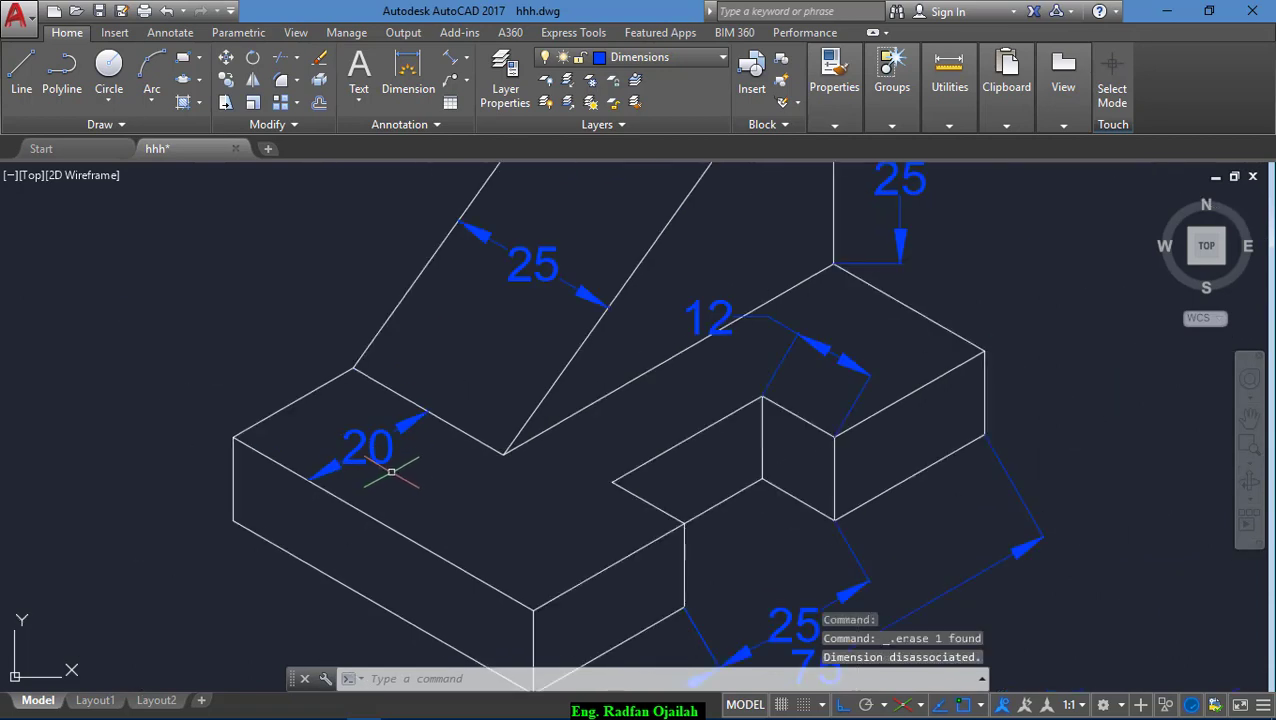
{"action": "scroll", "coordinate": [401, 449], "scroll_direction": "down", "scroll_amount": 4}
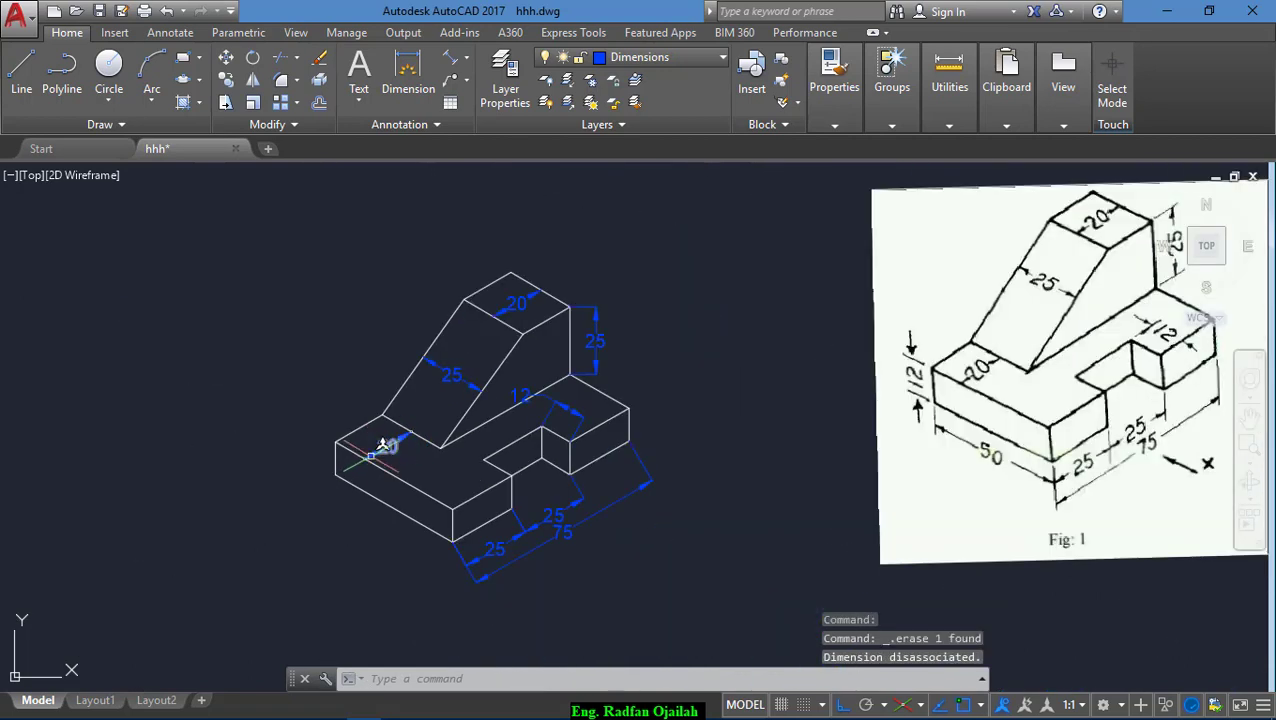
Step: Add an aligned dimension to the vertical edge at the base's outer unnotched corner, placed just outside the block
{"action": "key", "text": "Return"}
{"action": "key", "text": "Escape"}
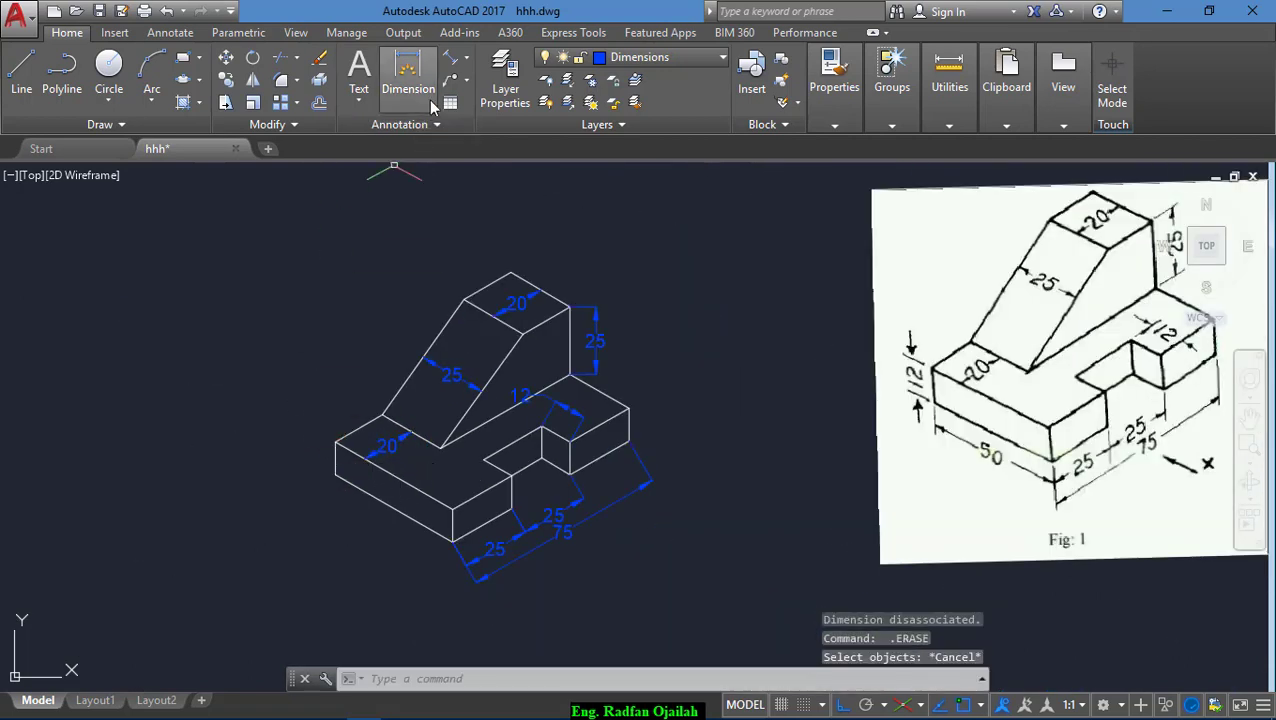
{"action": "left_click", "coordinate": [450, 60]}
{"action": "left_click", "coordinate": [336, 443]}
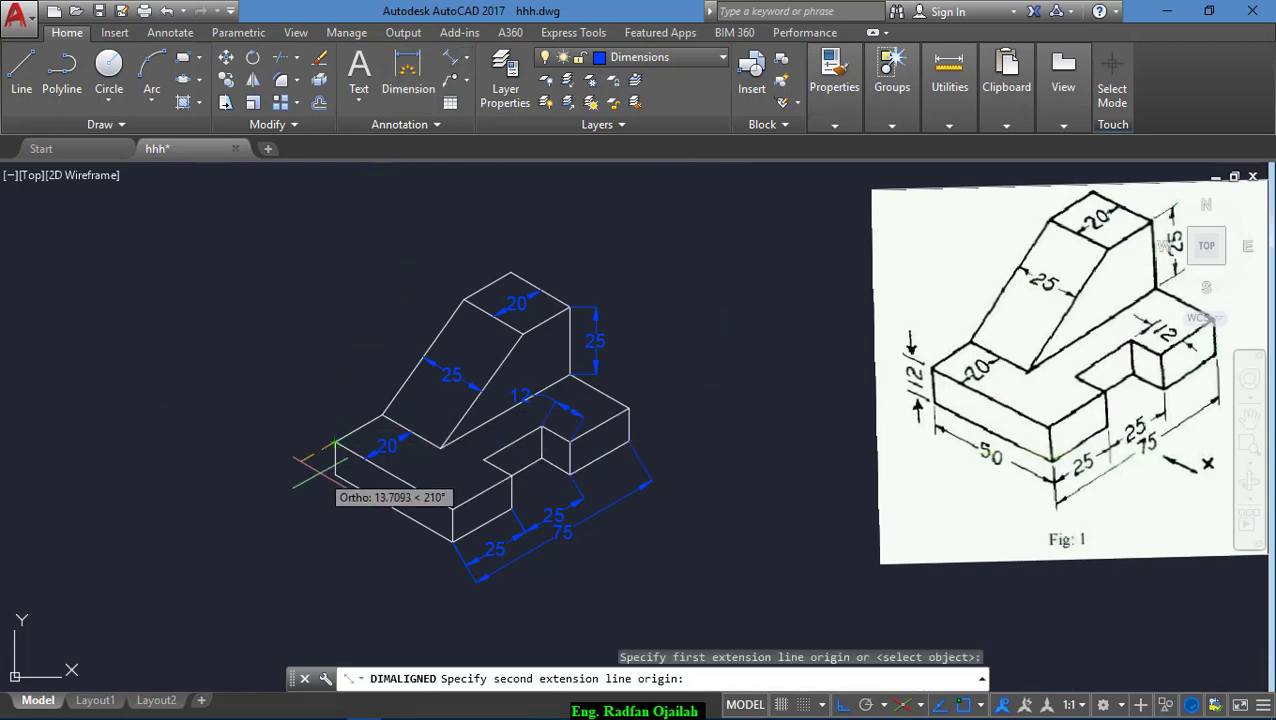
{"action": "left_click", "coordinate": [336, 474]}
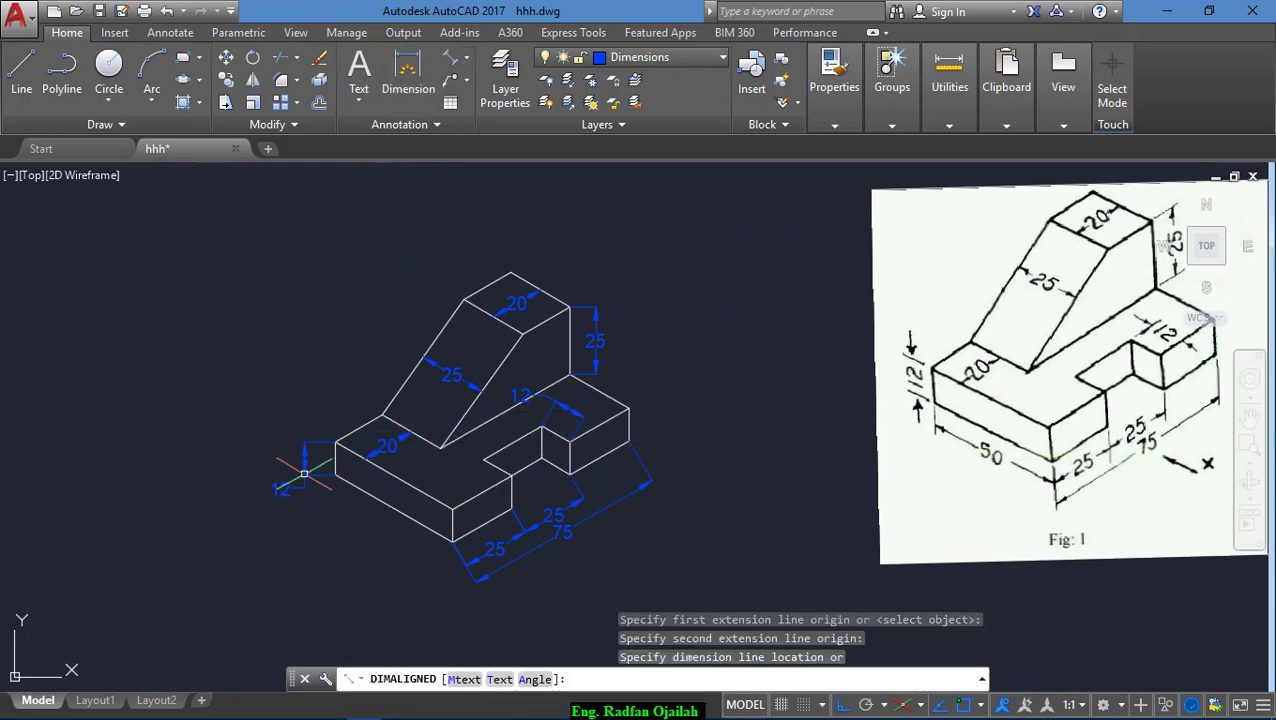
{"action": "left_click", "coordinate": [303, 470]}
Step: Add an aligned dimension to the base's lower width edge, from the outer unnotched corner to the front corner, placed below the edge
{"action": "key", "text": "Return"}
{"action": "left_click", "coordinate": [336, 474]}
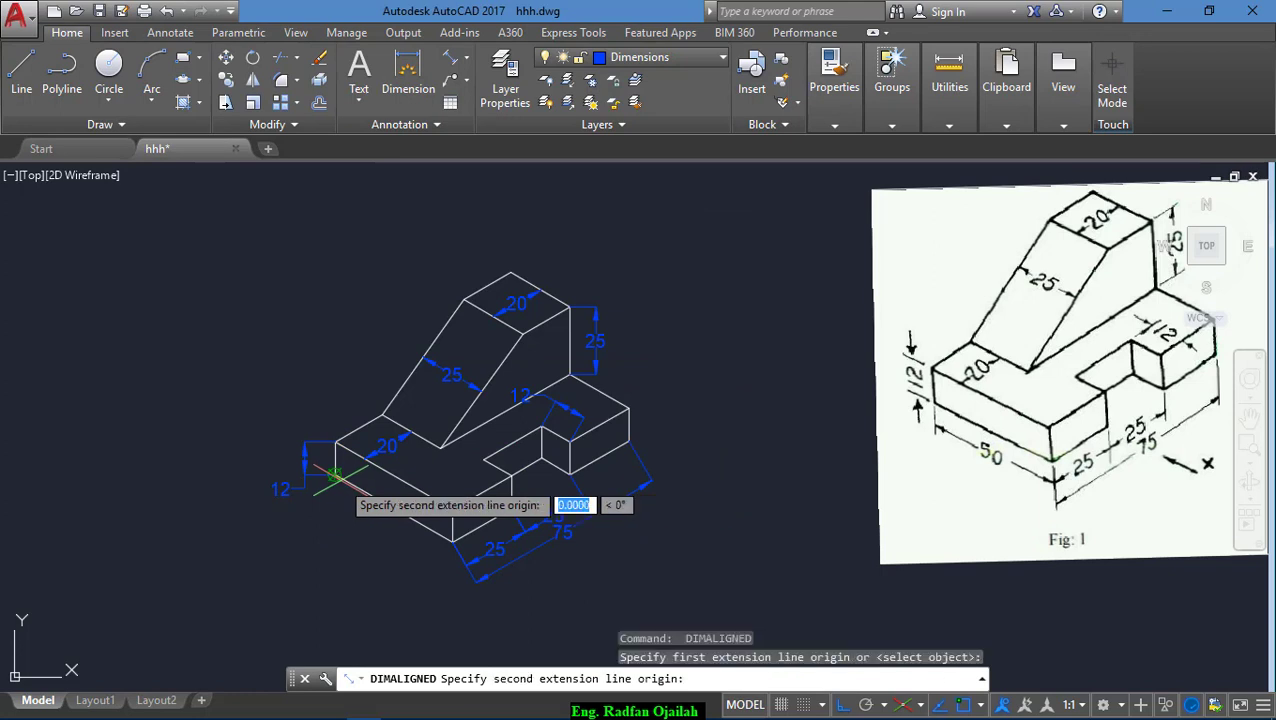
{"action": "left_click", "coordinate": [453, 541]}
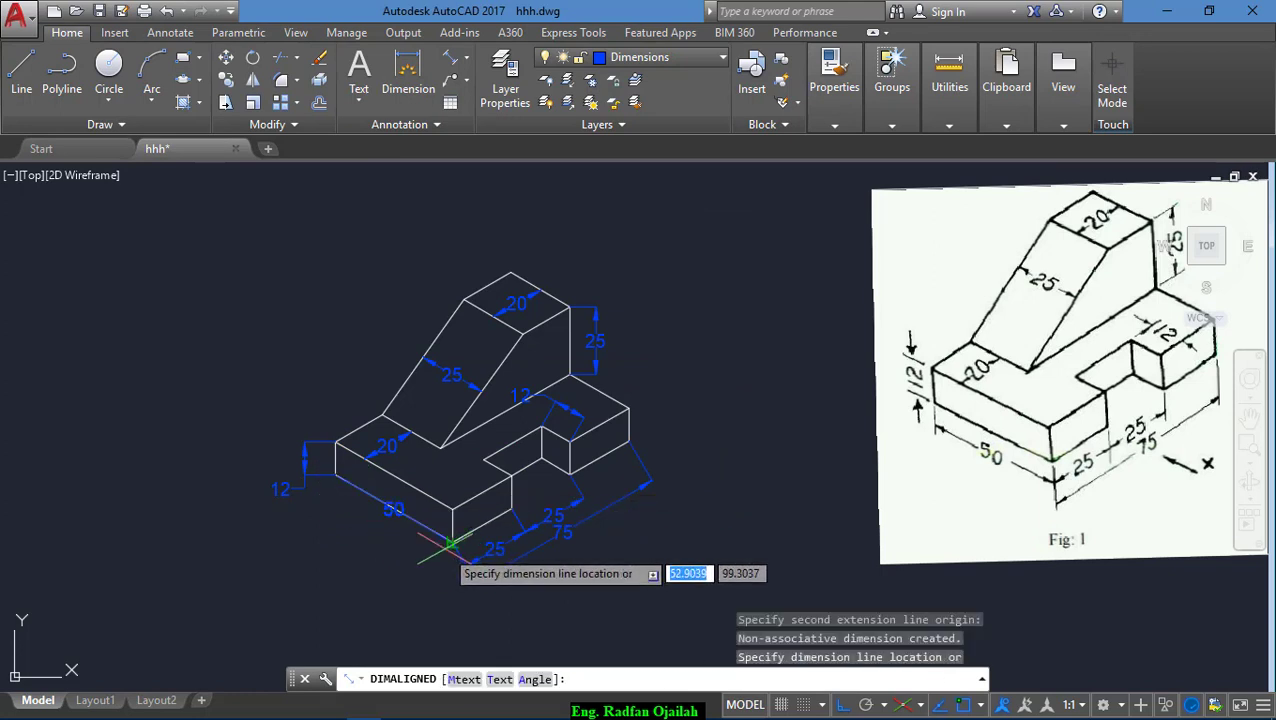
{"action": "left_click", "coordinate": [453, 568]}
{"action": "key", "text": "Escape"}
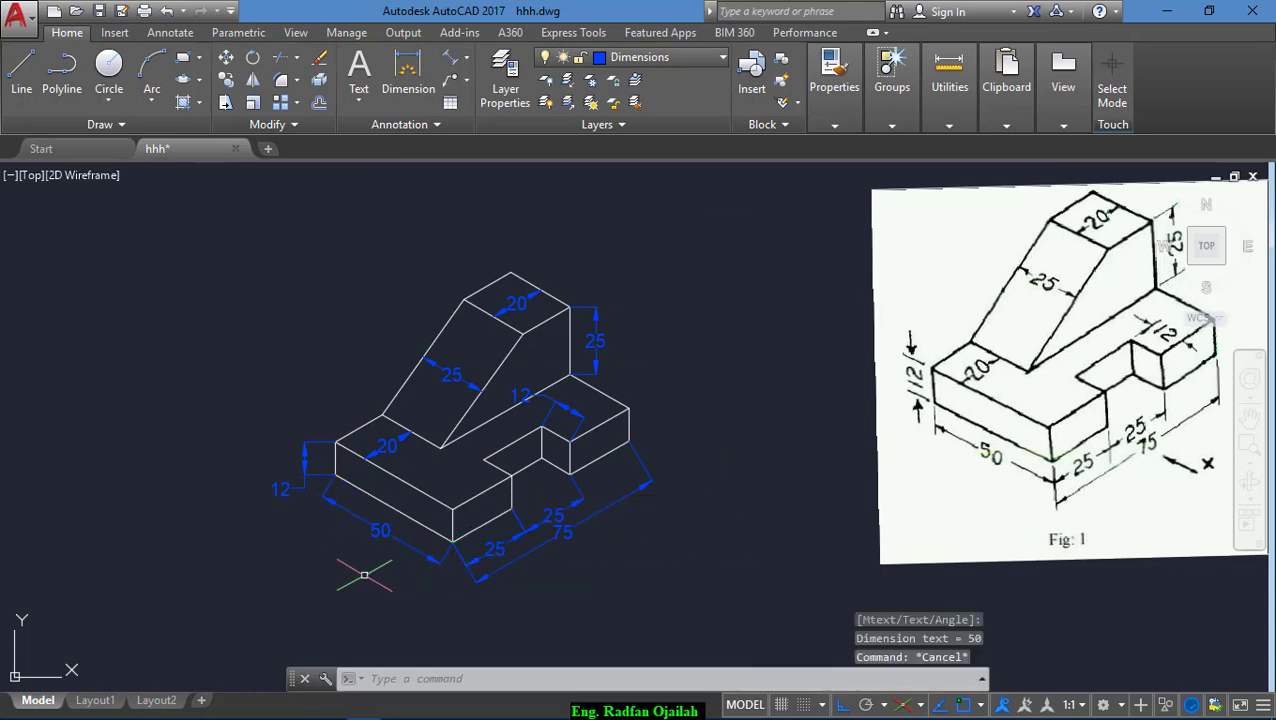
Step: Oblique the base's 50 width, 75 length and 25 notch-width dimensions along the vertical edge at the base's far end
{"action": "left_click", "coordinate": [700, 478]}
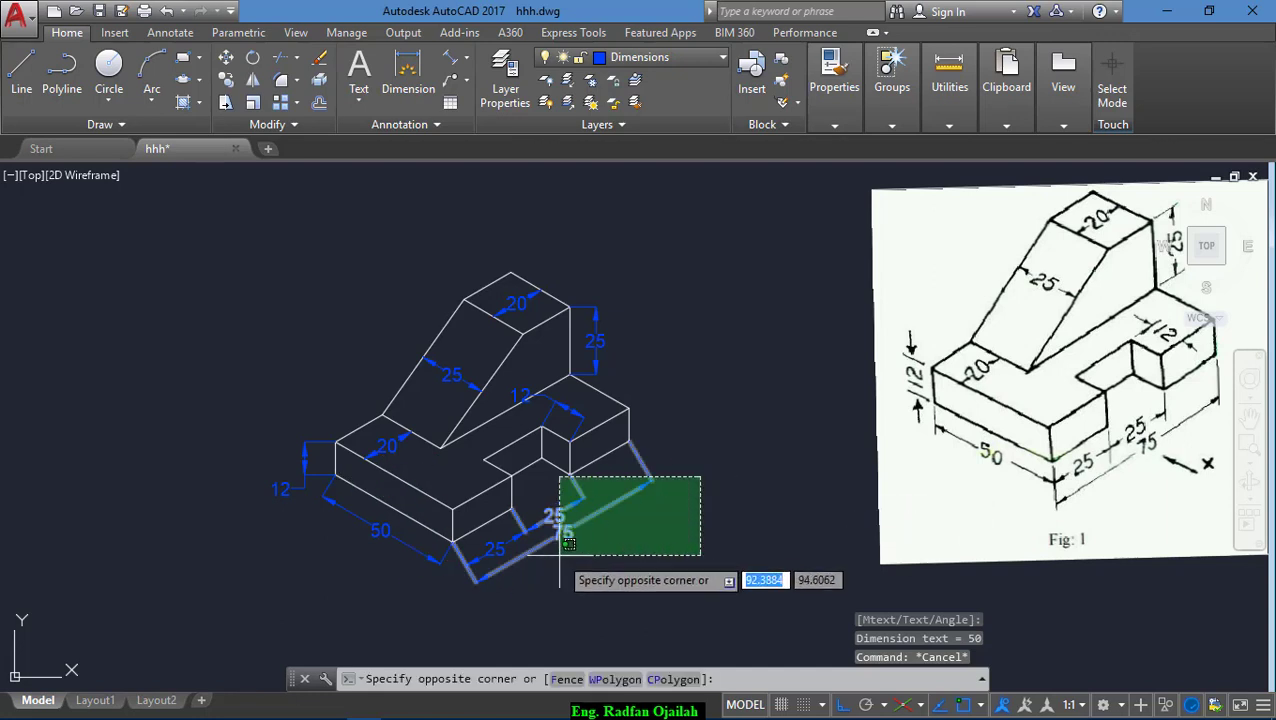
{"action": "left_click", "coordinate": [563, 568]}
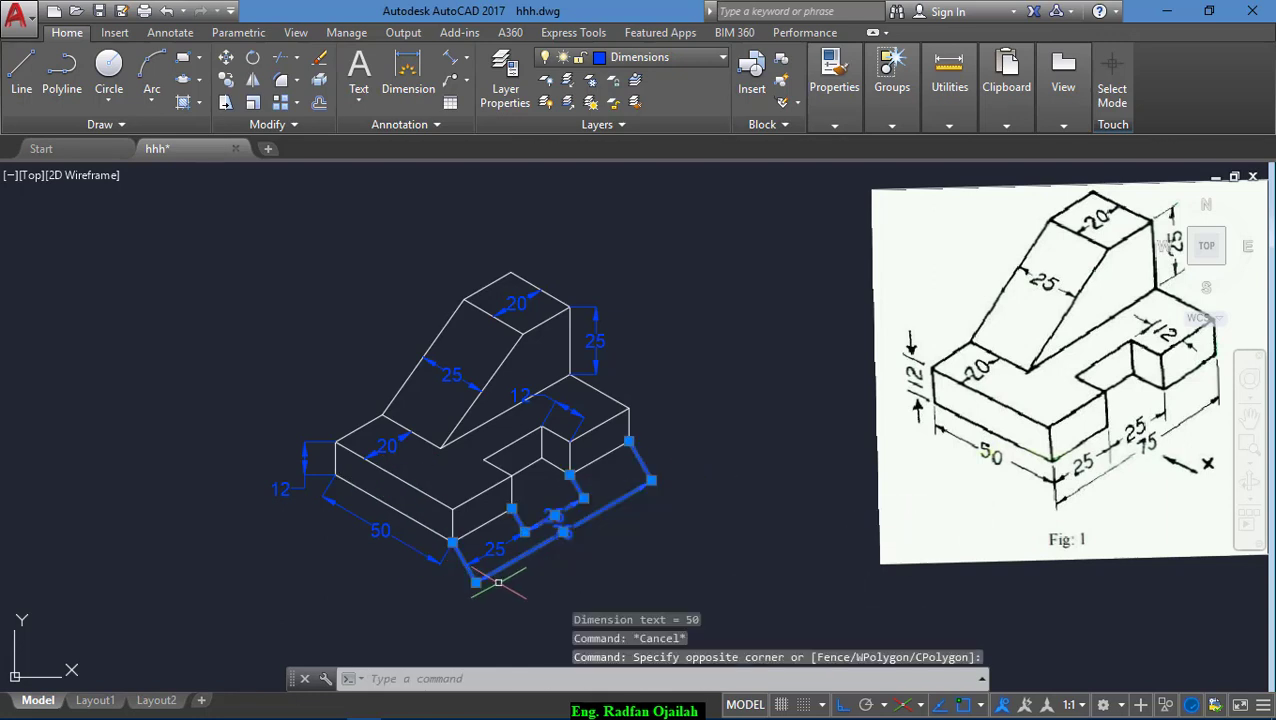
{"action": "left_click", "coordinate": [449, 578]}
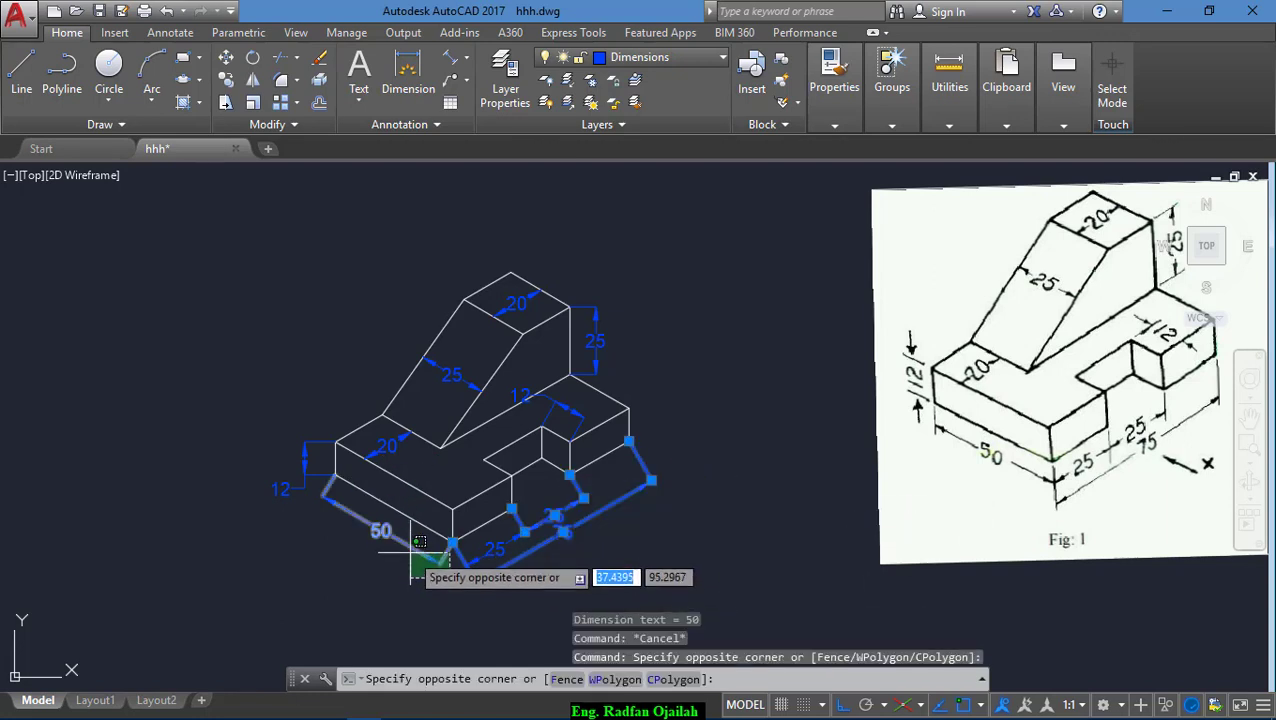
{"action": "left_click", "coordinate": [420, 538]}
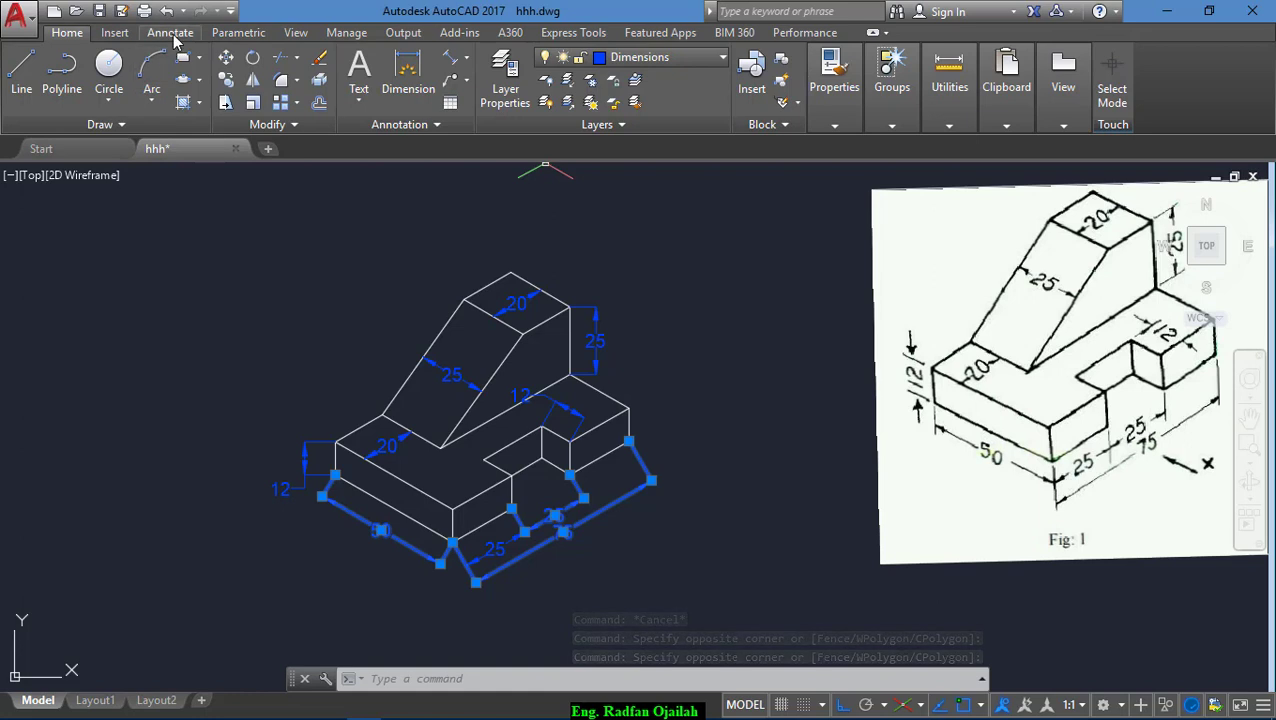
{"action": "left_click", "coordinate": [171, 33]}
{"action": "left_click", "coordinate": [400, 124]}
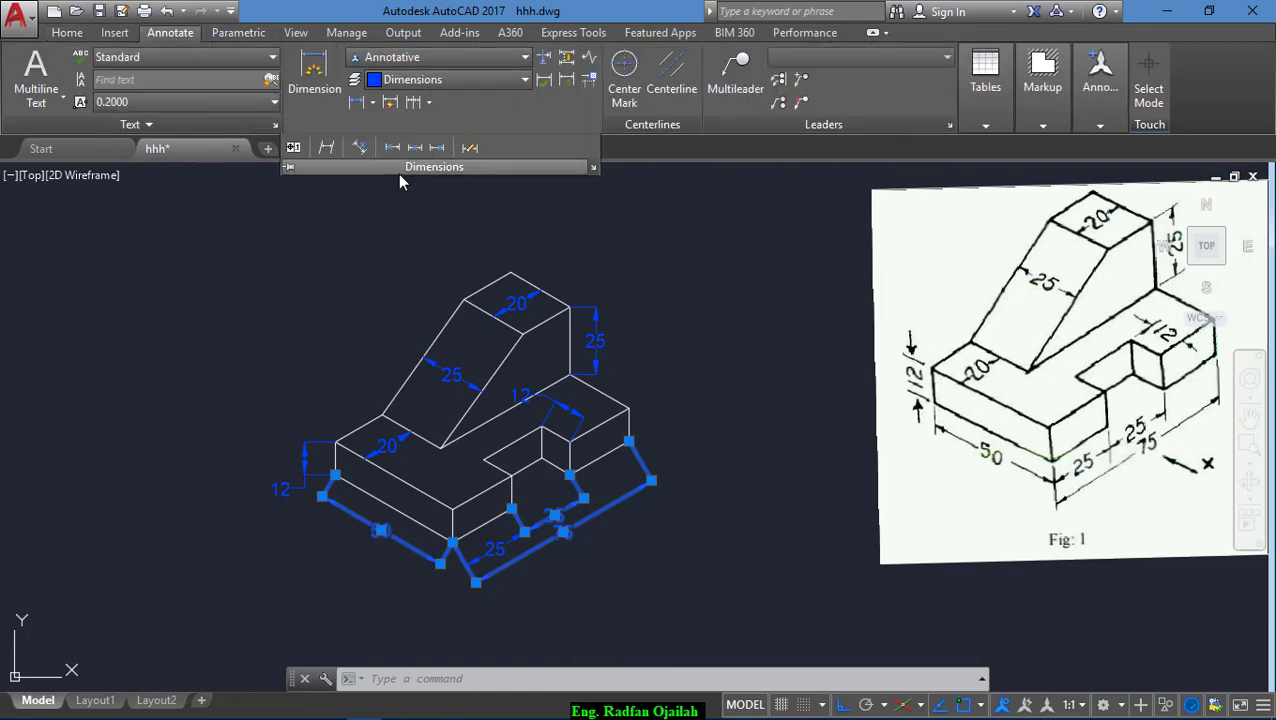
{"action": "left_click", "coordinate": [326, 148]}
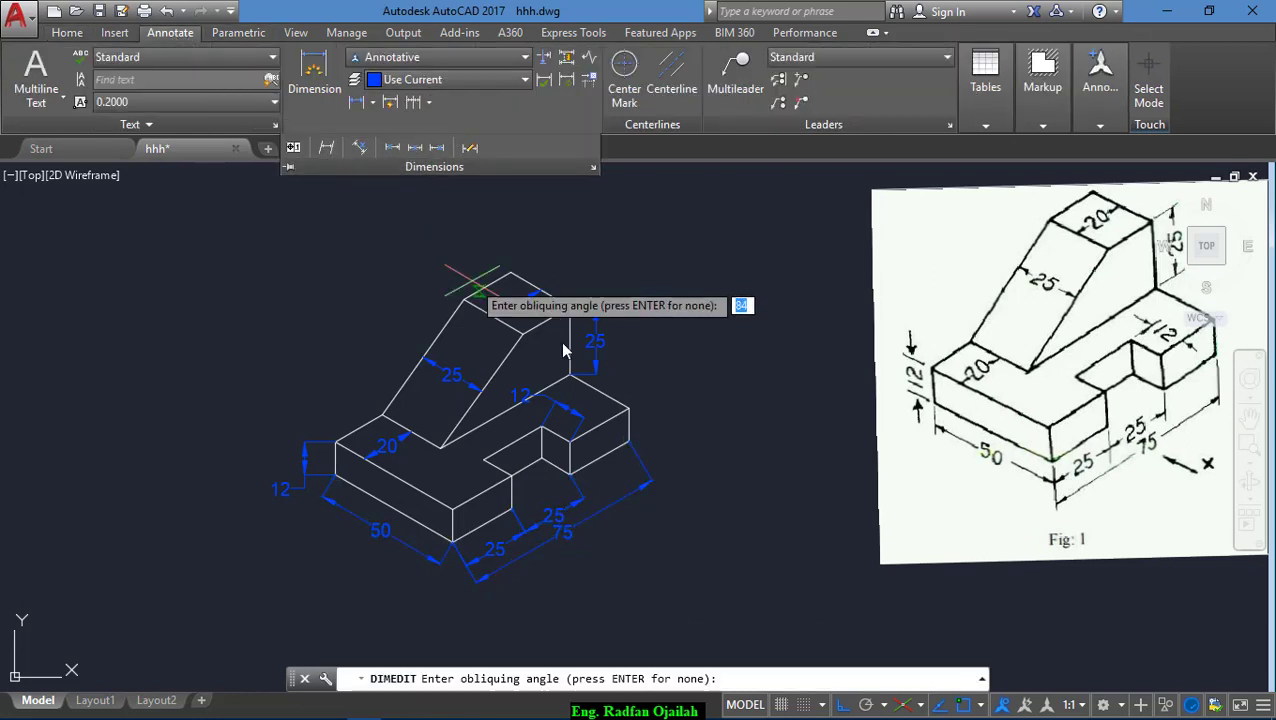
{"action": "left_click", "coordinate": [640, 428]}
{"action": "left_click", "coordinate": [628, 408]}
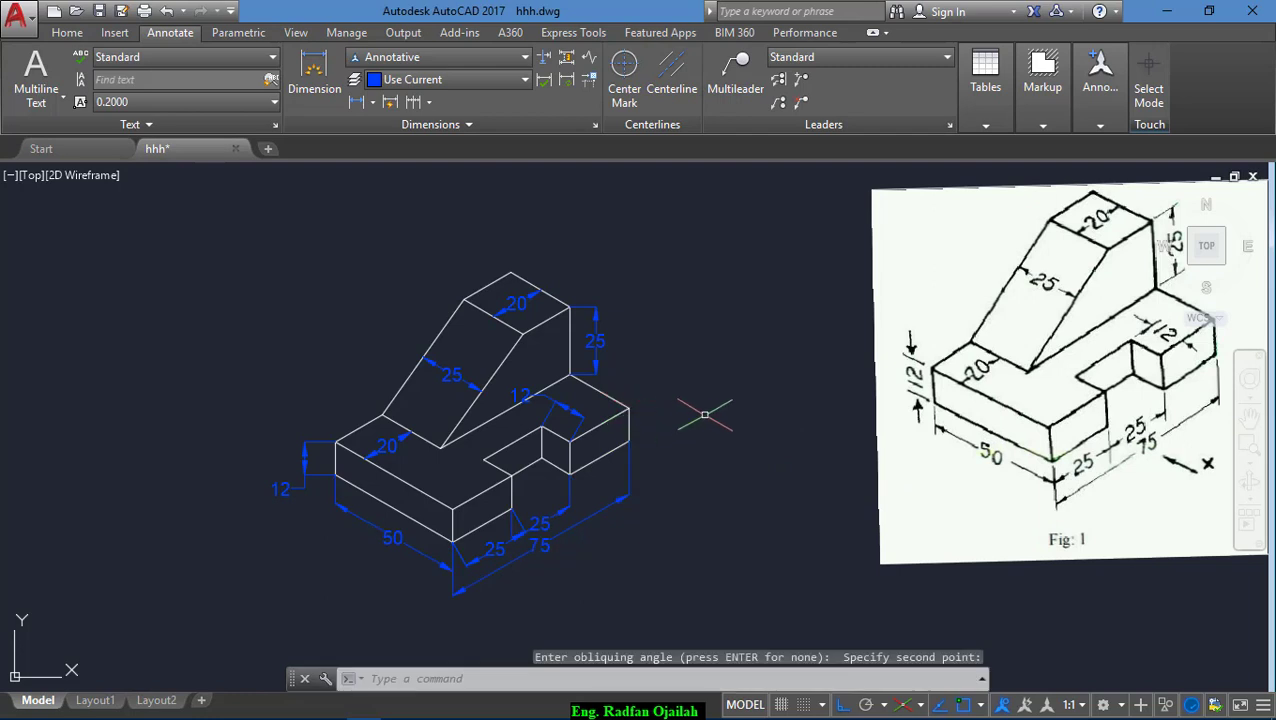
{"action": "key", "text": "Return"}
{"action": "key", "text": "Escape"}
Step: Oblique the 25 dimension between the base's front corner and the notch so its extension lines run vertically
{"action": "left_click", "coordinate": [466, 569]}
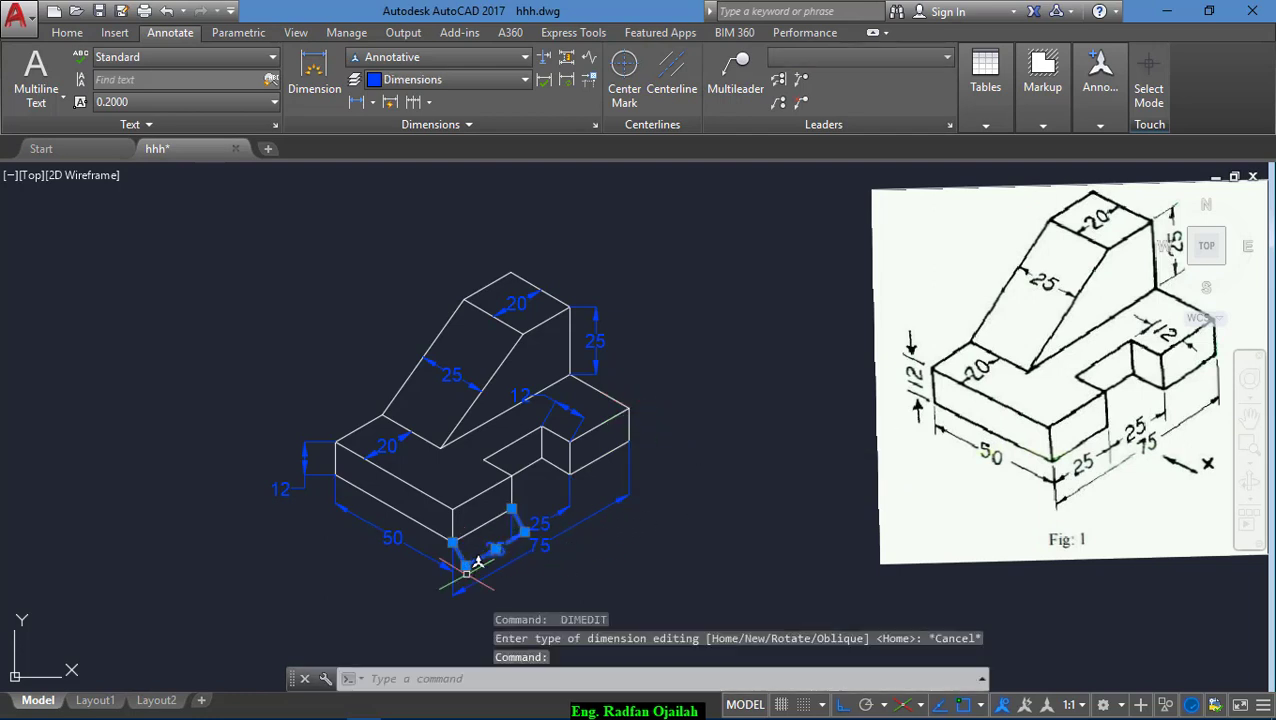
{"action": "key", "text": "Return"}
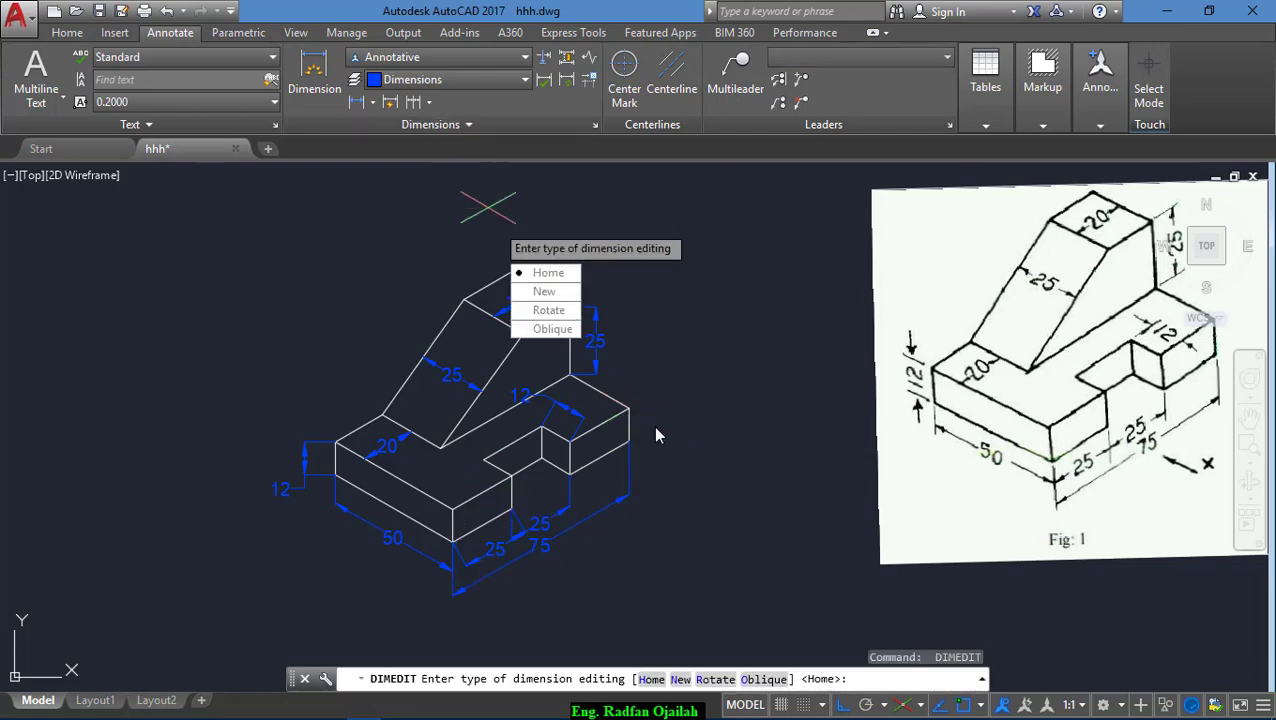
{"action": "left_click", "coordinate": [552, 329]}
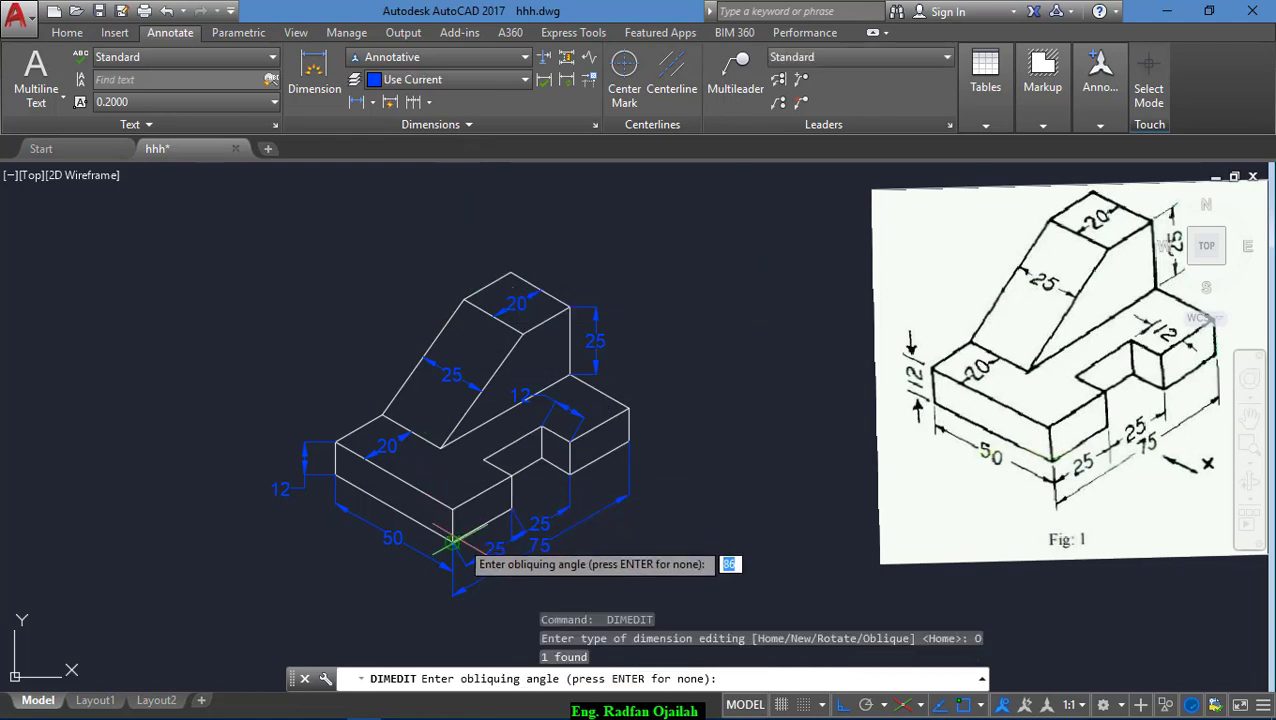
{"action": "left_click", "coordinate": [453, 543]}
{"action": "left_click", "coordinate": [490, 525]}
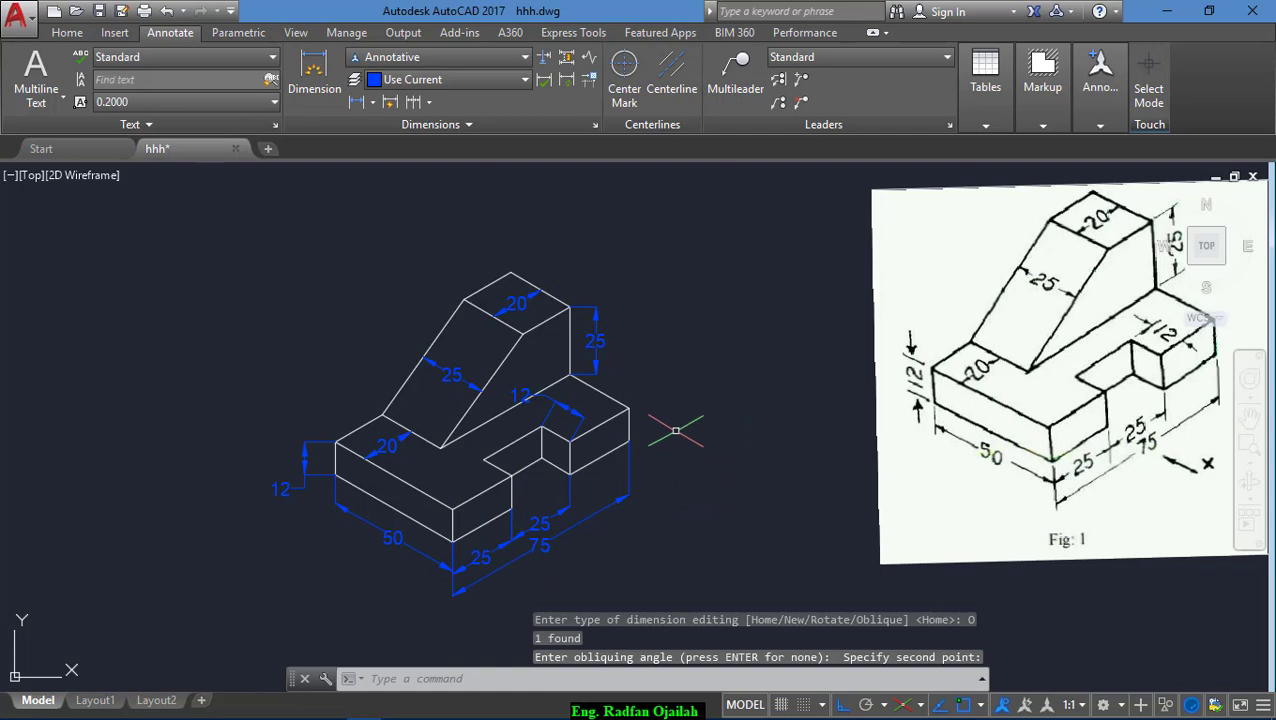
{"action": "key", "text": "Return"}
{"action": "key", "text": "Escape"}
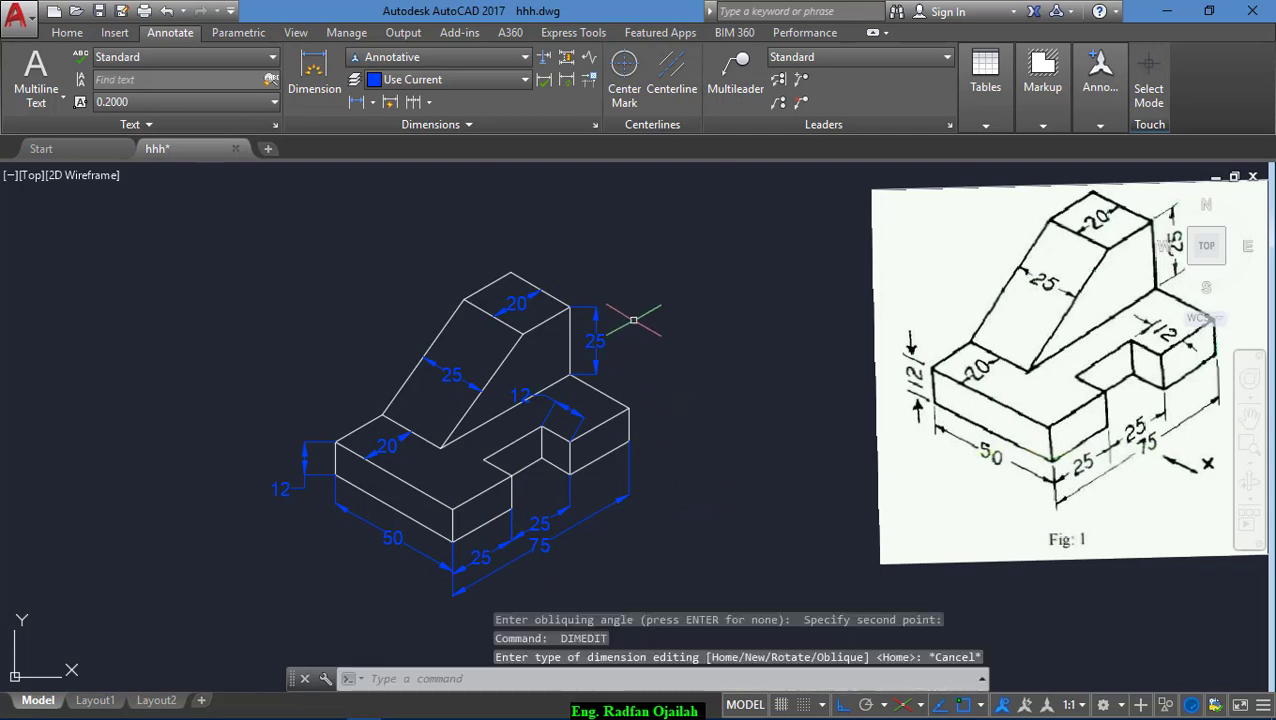
Step: Oblique the upright's 25 height dimension along the top face's edge that runs in the base's length direction
{"action": "left_click", "coordinate": [633, 320]}
{"action": "left_click", "coordinate": [586, 352]}
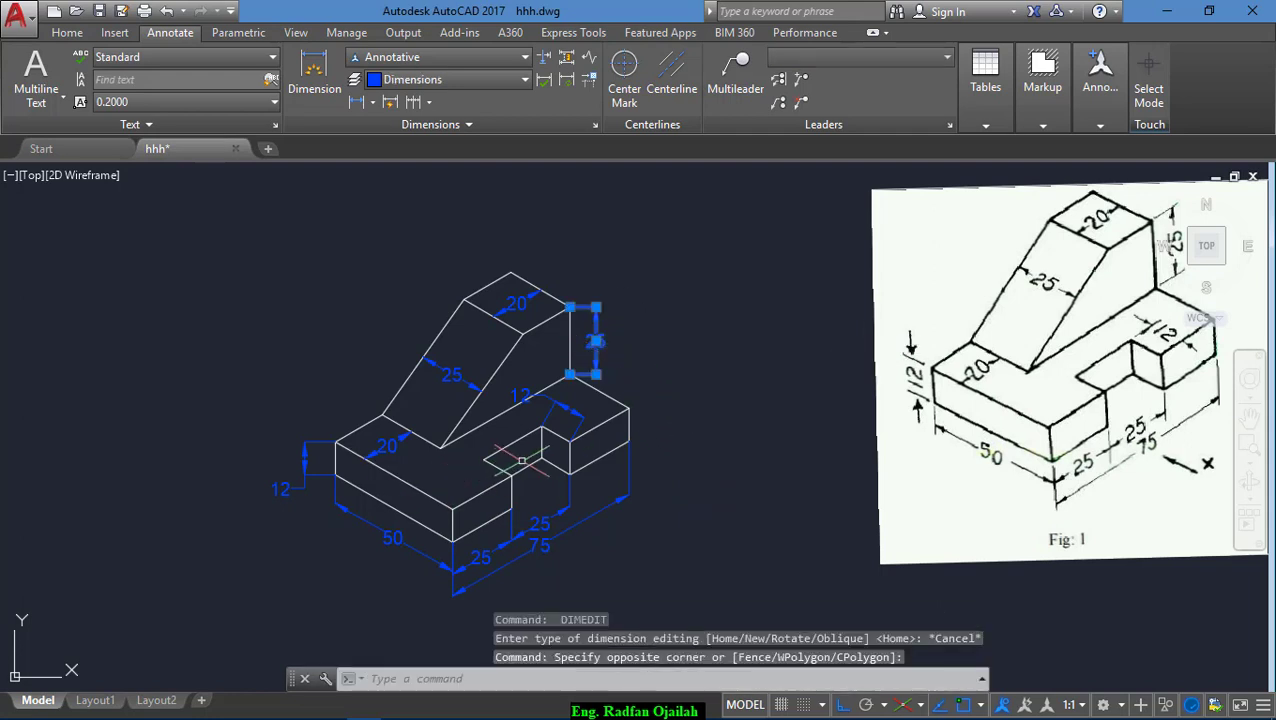
{"action": "key", "text": "Return"}
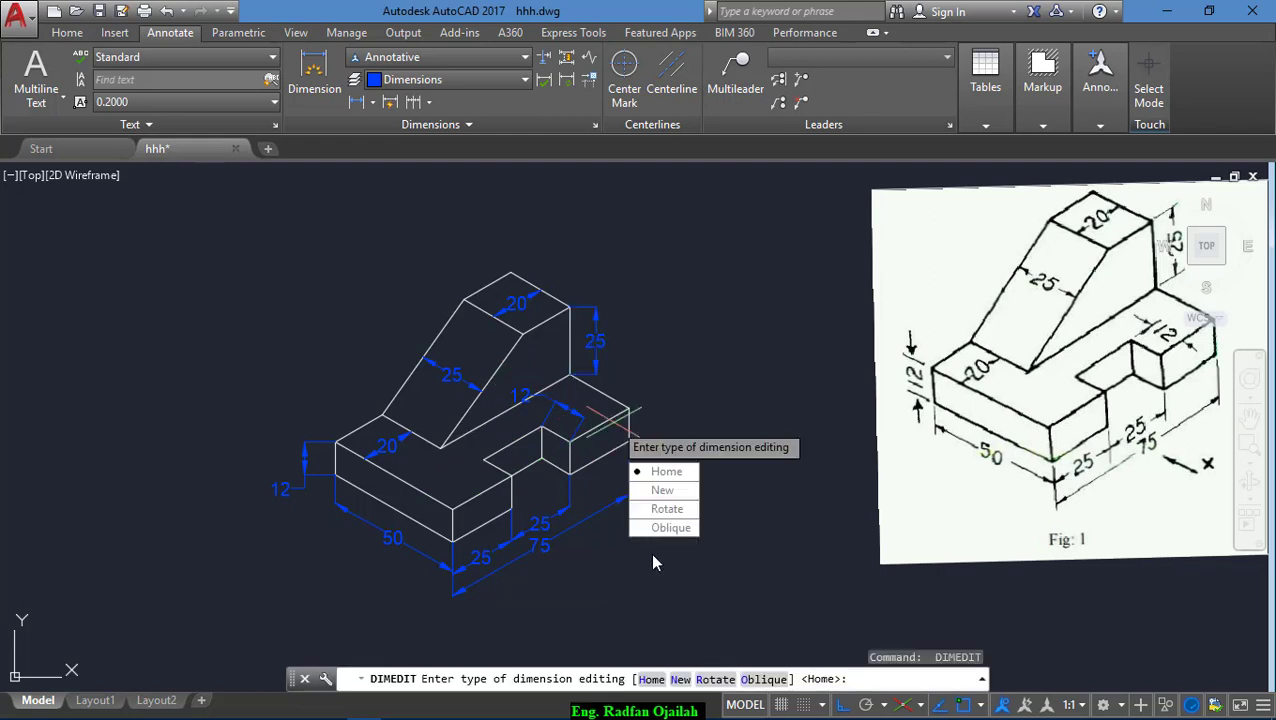
{"action": "left_click", "coordinate": [655, 528]}
{"action": "left_click", "coordinate": [570, 307]}
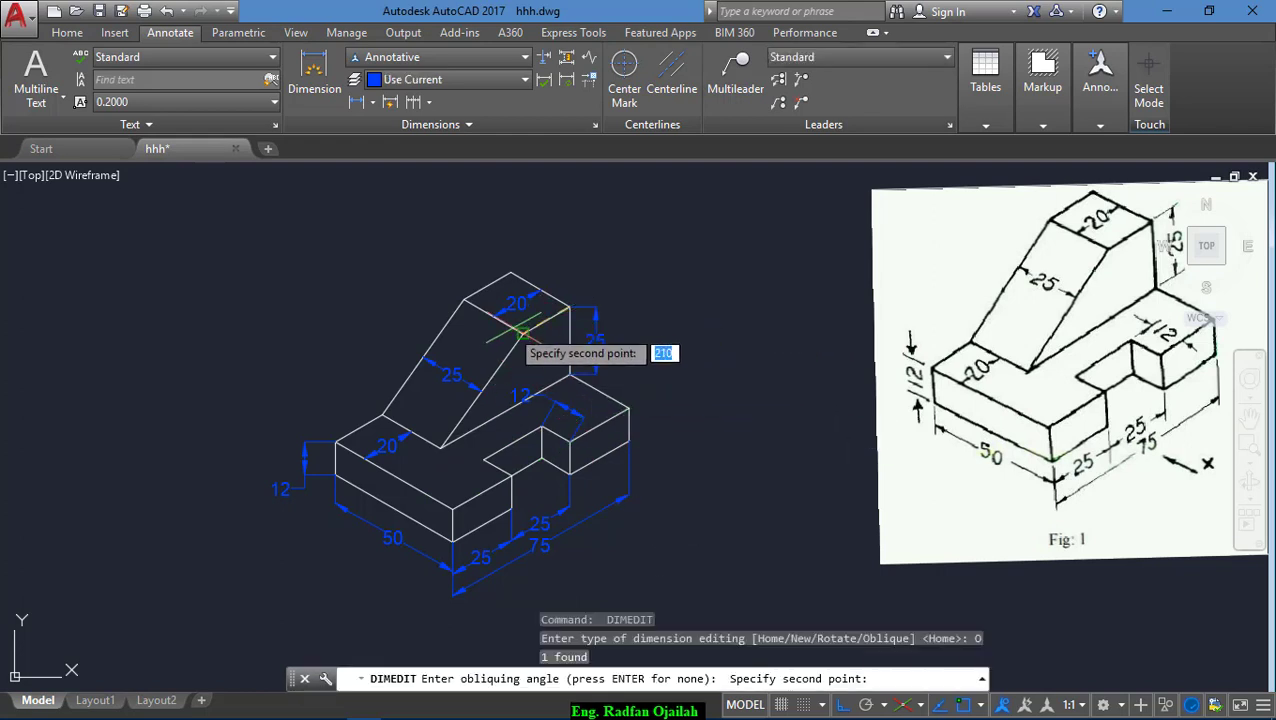
{"action": "left_click", "coordinate": [521, 333]}
Step: Oblique the notch's 12 depth dimension along the base's upper length edge beside the notch
{"action": "key", "text": "Return"}
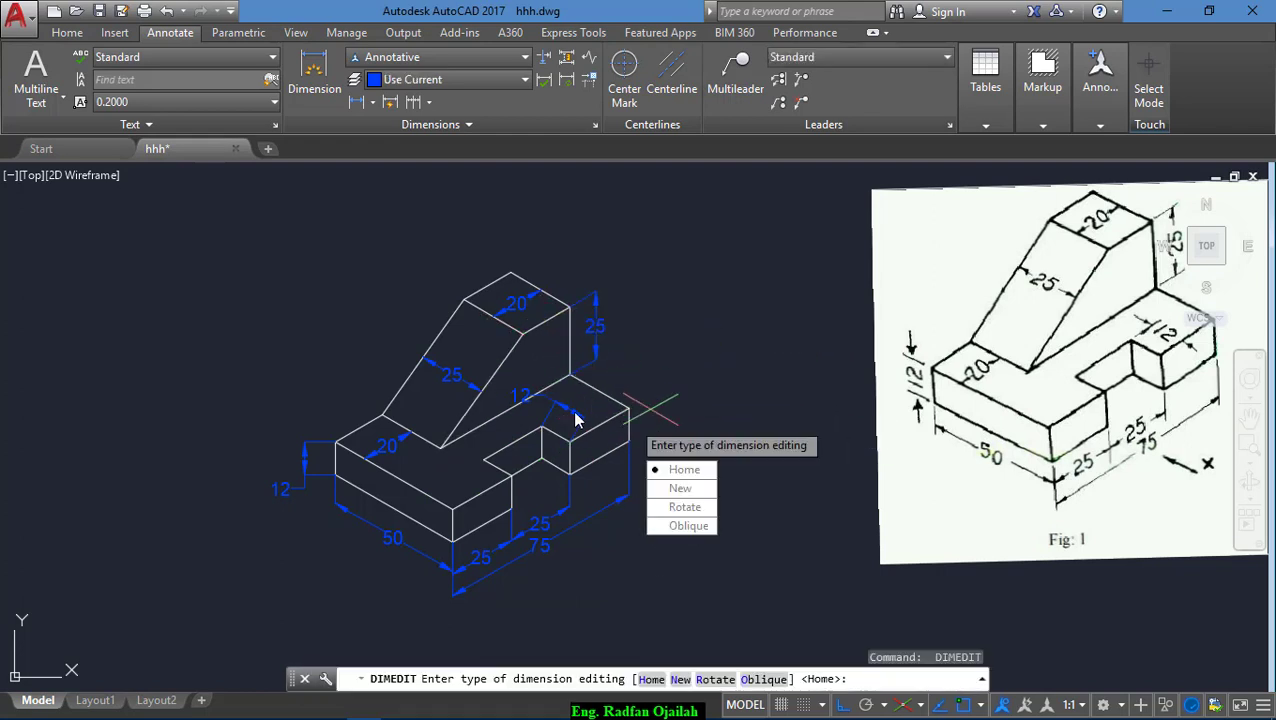
{"action": "left_click", "coordinate": [675, 535]}
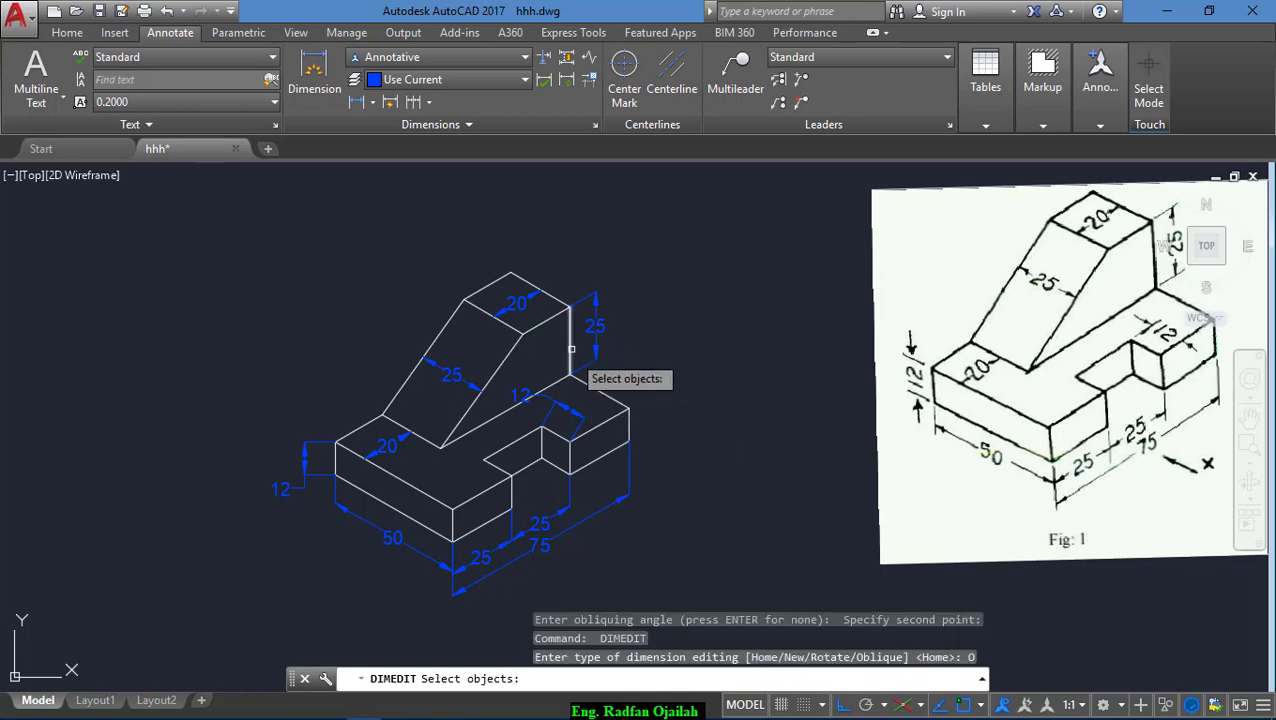
{"action": "left_click", "coordinate": [560, 308]}
{"action": "left_click", "coordinate": [578, 410]}
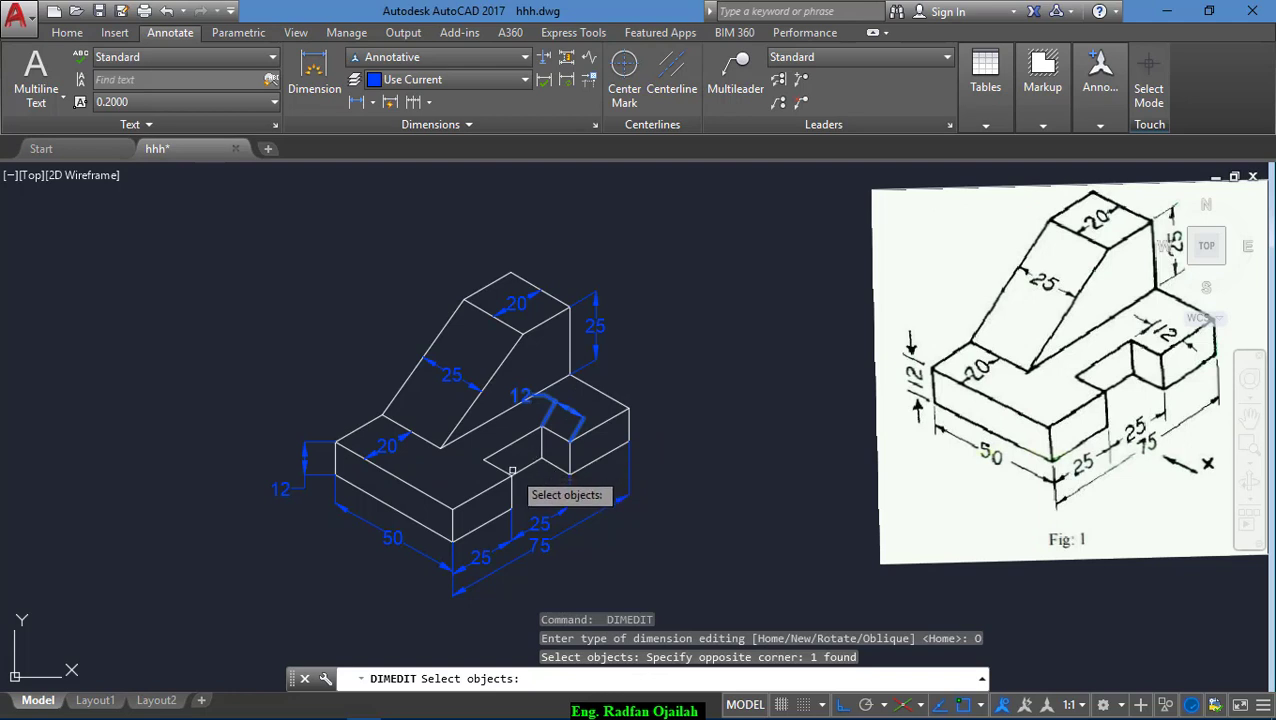
{"action": "key", "text": "Return"}
{"action": "left_click", "coordinate": [569, 438]}
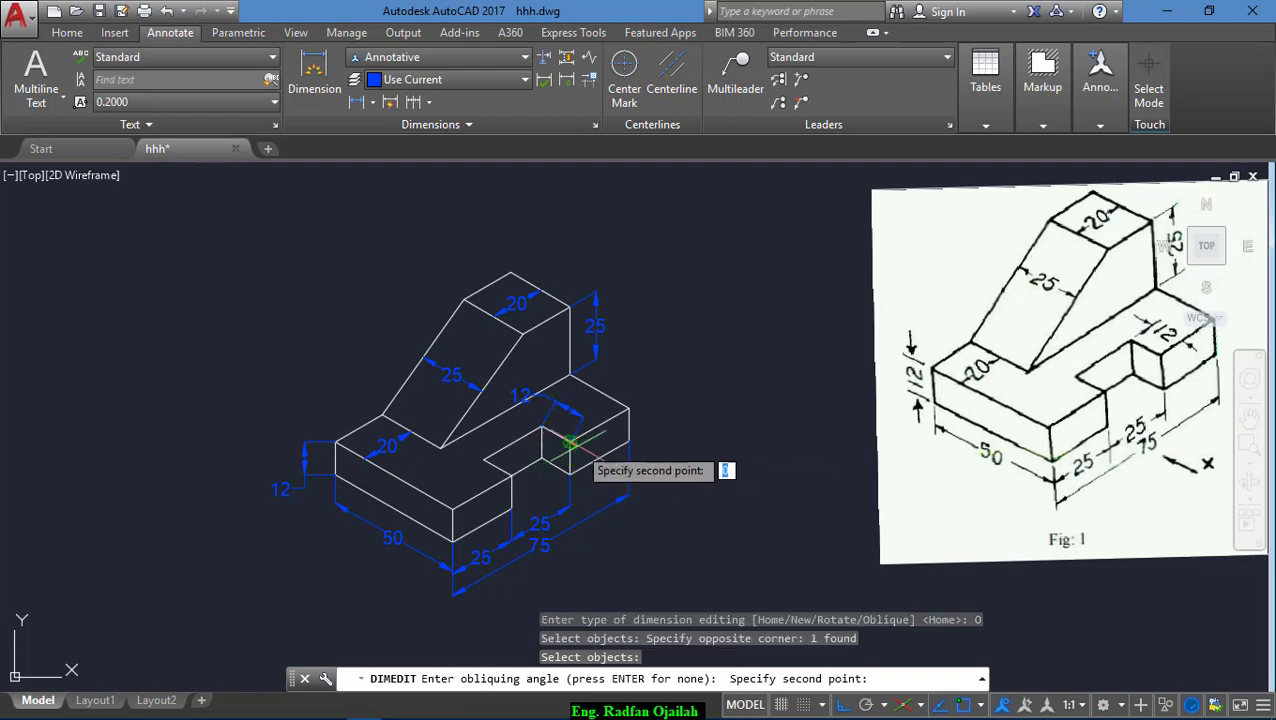
{"action": "left_click", "coordinate": [628, 424]}
Step: Oblique the base's 12 height dimension along the base's upper width edge, picking the edge's two endpoints
{"action": "key", "text": "Return"}
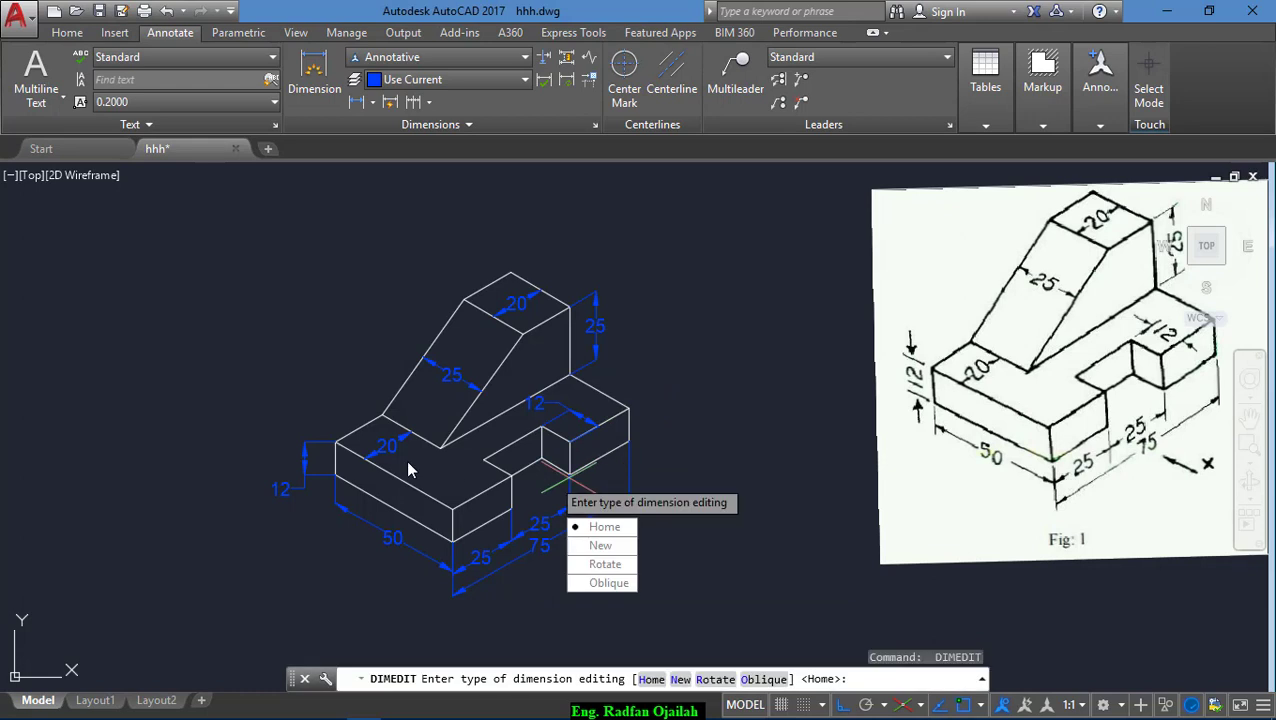
{"action": "left_click", "coordinate": [605, 583]}
{"action": "left_click", "coordinate": [328, 456]}
{"action": "left_click", "coordinate": [305, 470]}
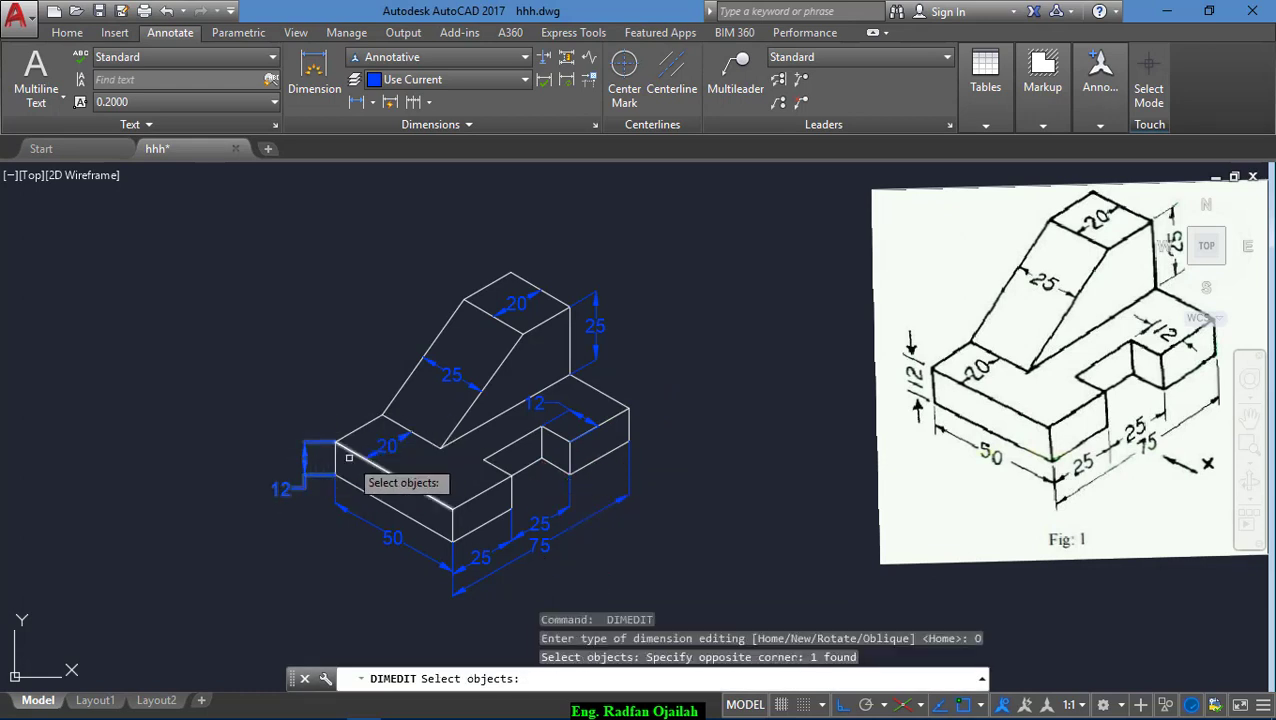
{"action": "key", "text": "Return"}
{"action": "left_click", "coordinate": [336, 442]}
{"action": "left_click", "coordinate": [453, 510]}
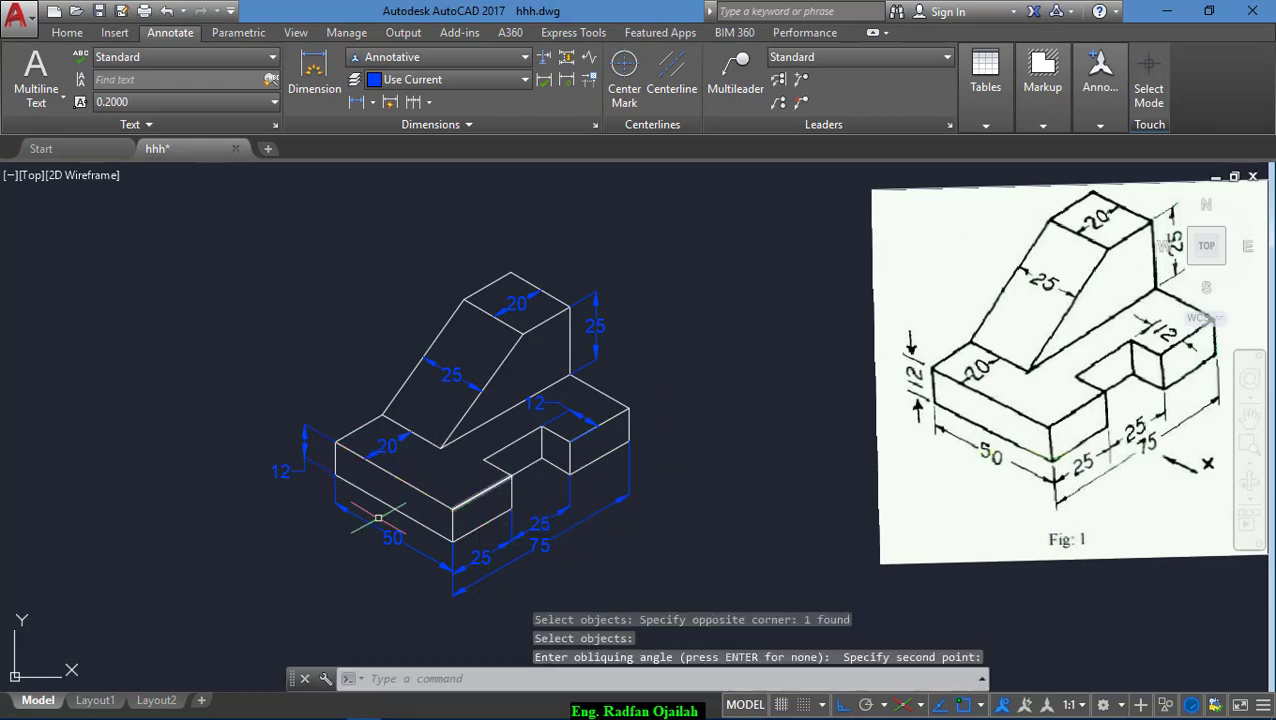
Step: Shrink the Fig. 1 reference image by stretching its lower corner grip slightly inward
{"action": "scroll", "coordinate": [277, 443], "scroll_direction": "down", "scroll_amount": 2}
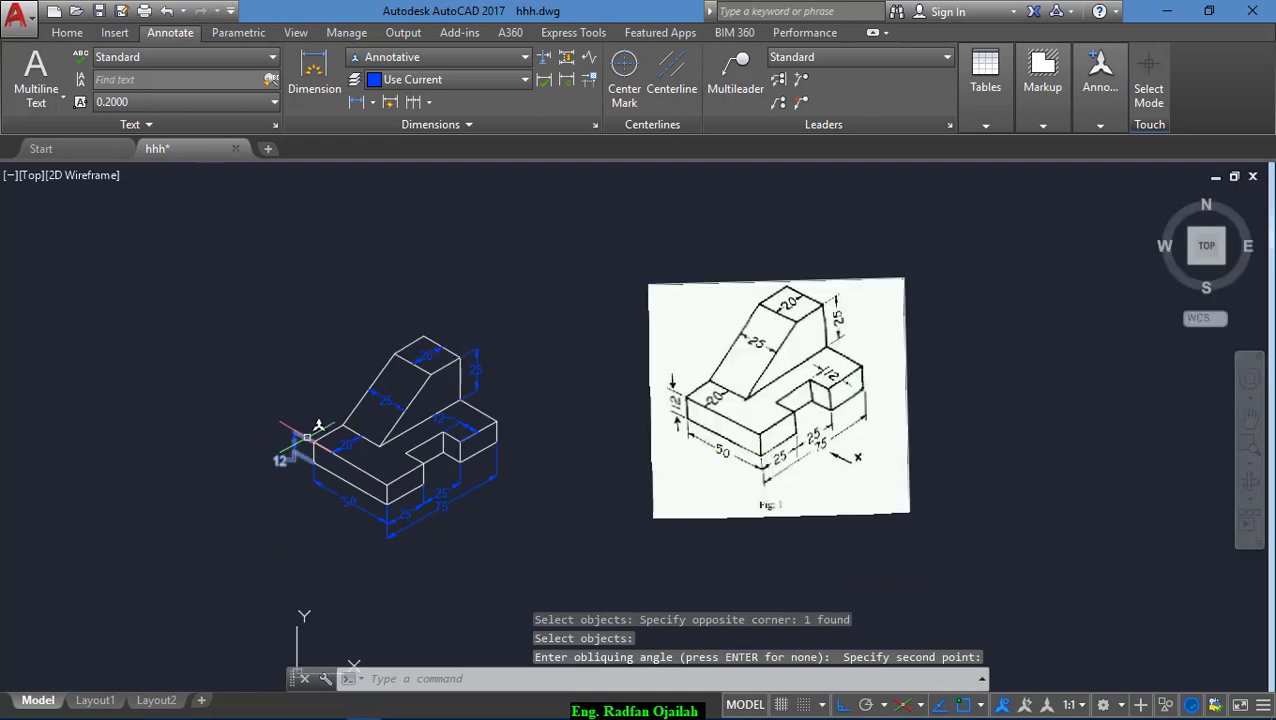
{"action": "left_click", "coordinate": [991, 336]}
{"action": "left_click", "coordinate": [906, 526]}
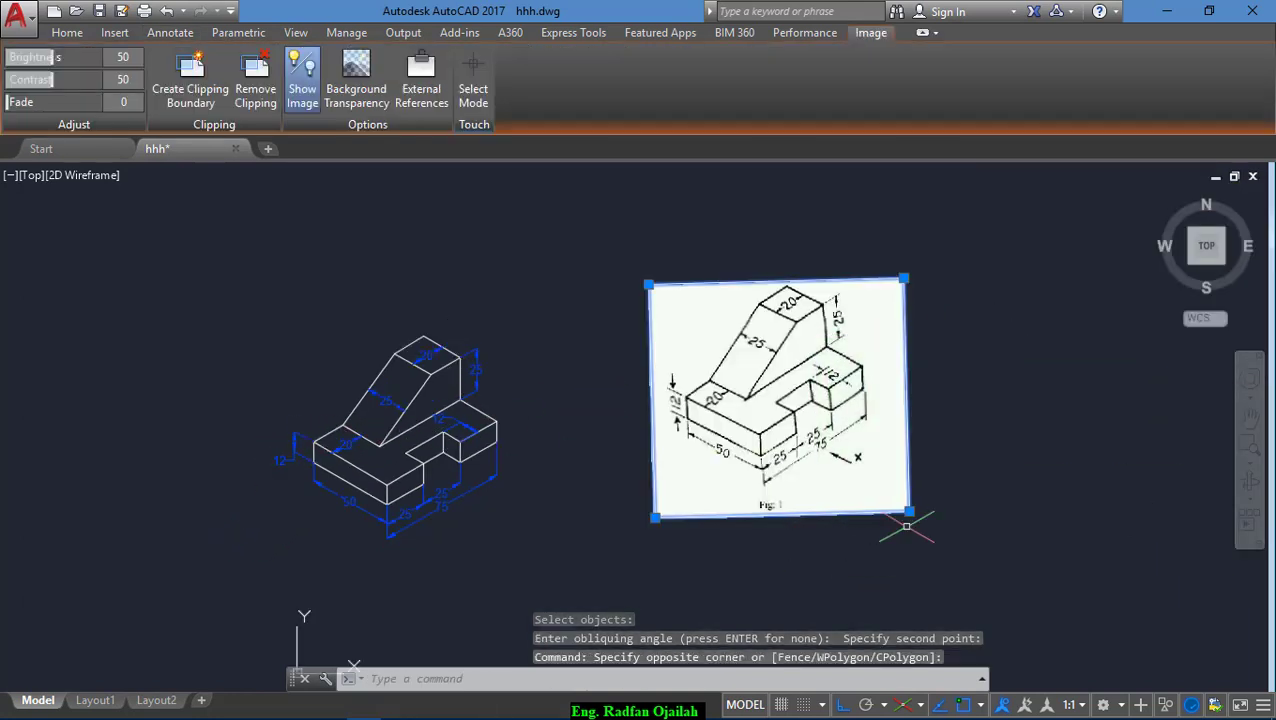
{"action": "left_click", "coordinate": [910, 516]}
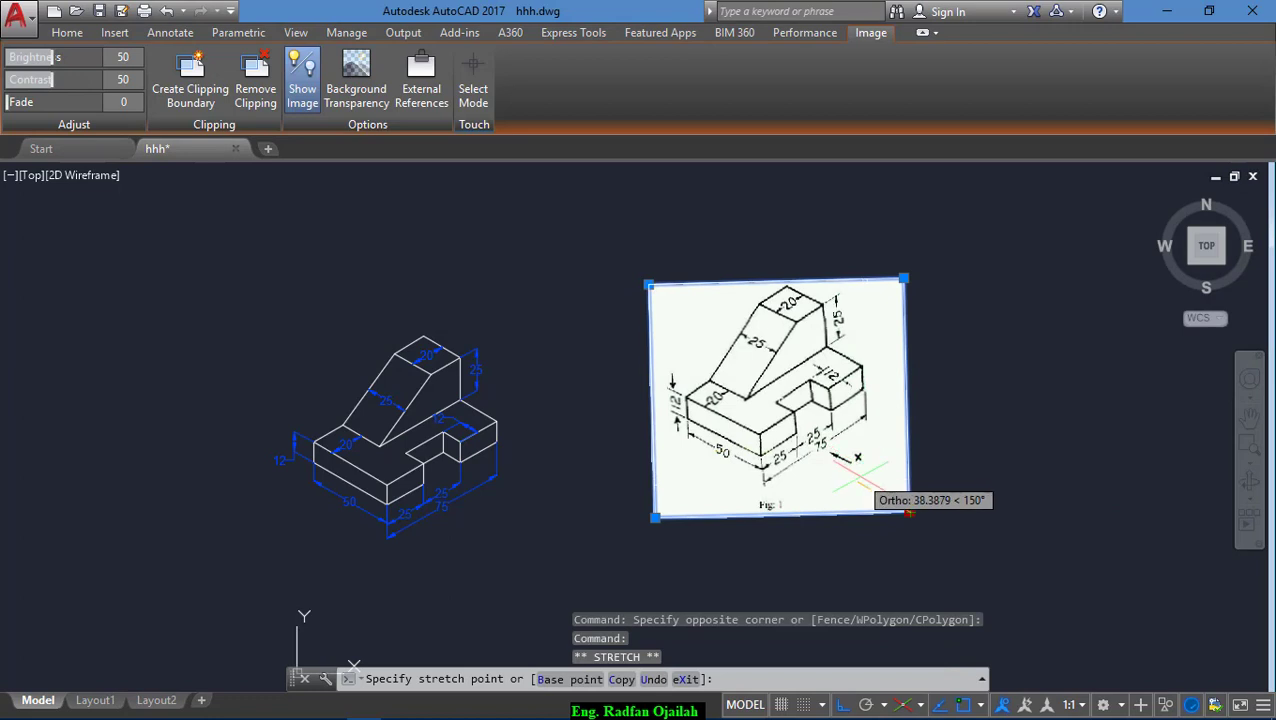
{"action": "left_click", "coordinate": [874, 482]}
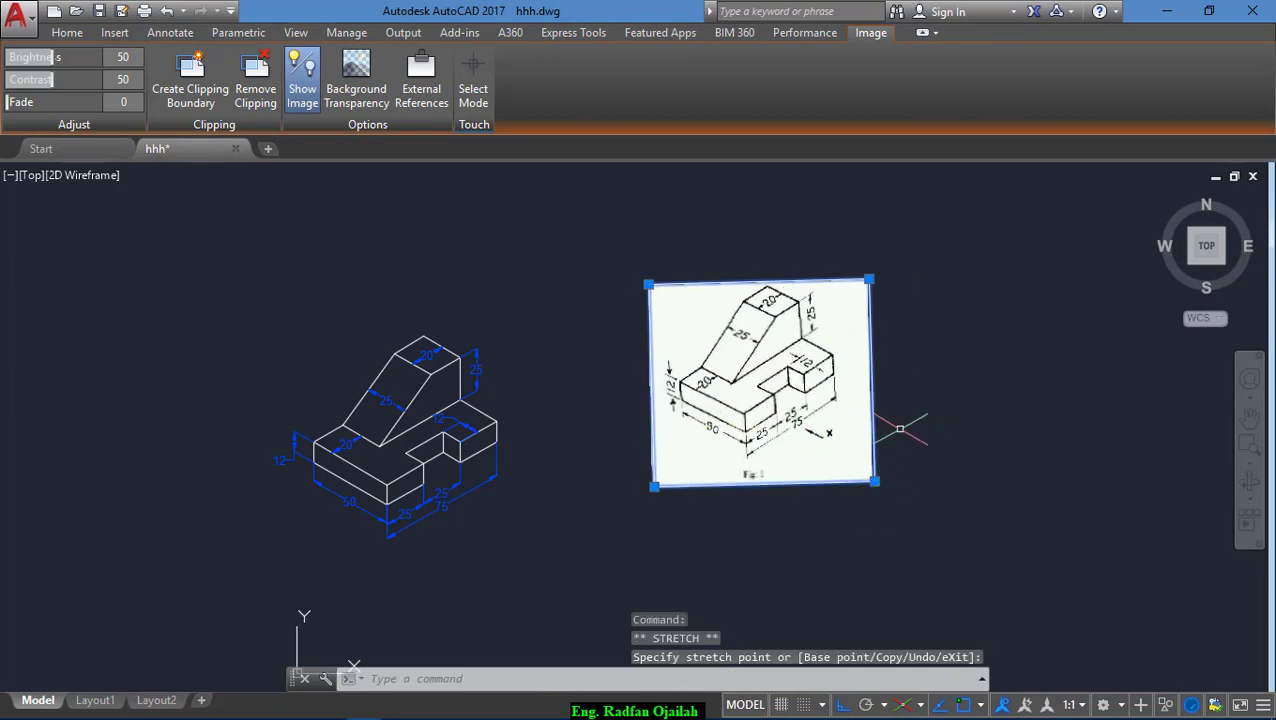
Step: Turn Ortho off and move the Fig. 1 reference image closer to the dimensioned block
{"action": "type", "text": "m"}
{"action": "key", "text": "Return"}
{"action": "left_click", "coordinate": [843, 704]}
{"action": "left_click", "coordinate": [877, 540]}
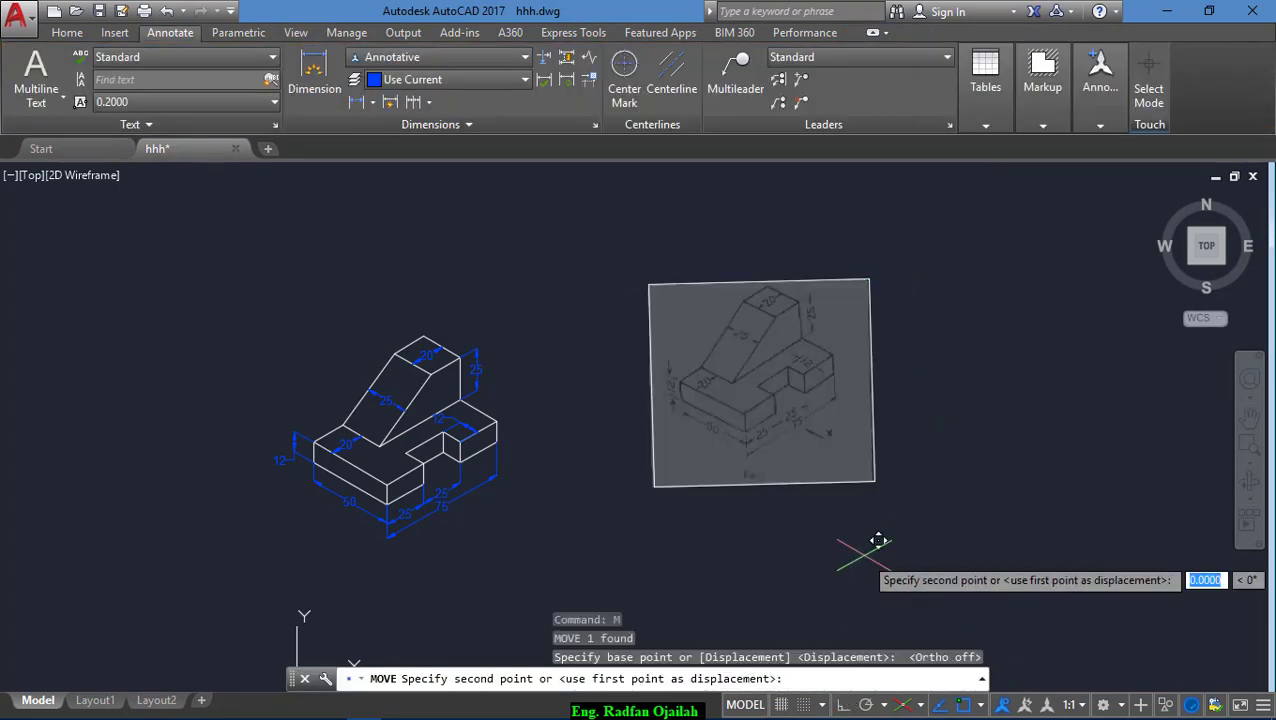
{"action": "left_click", "coordinate": [816, 576]}
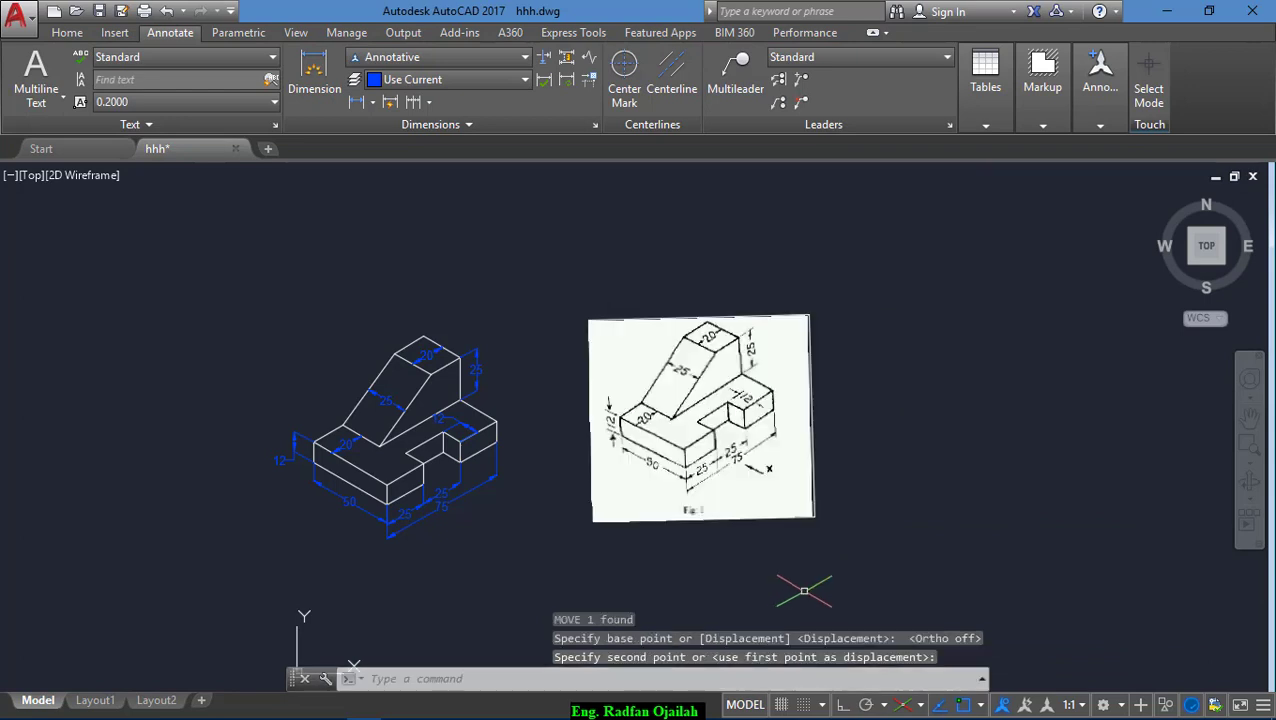
{"action": "left_click", "coordinate": [1251, 481]}
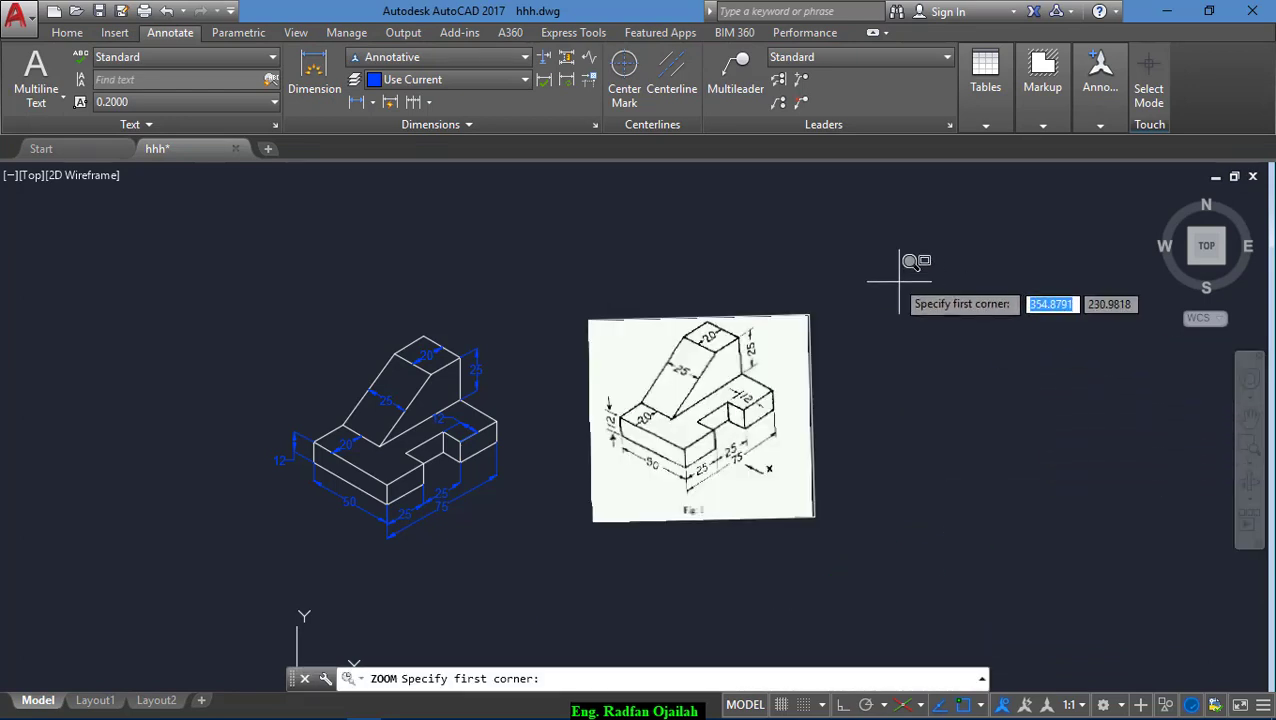
{"action": "left_click", "coordinate": [879, 253]}
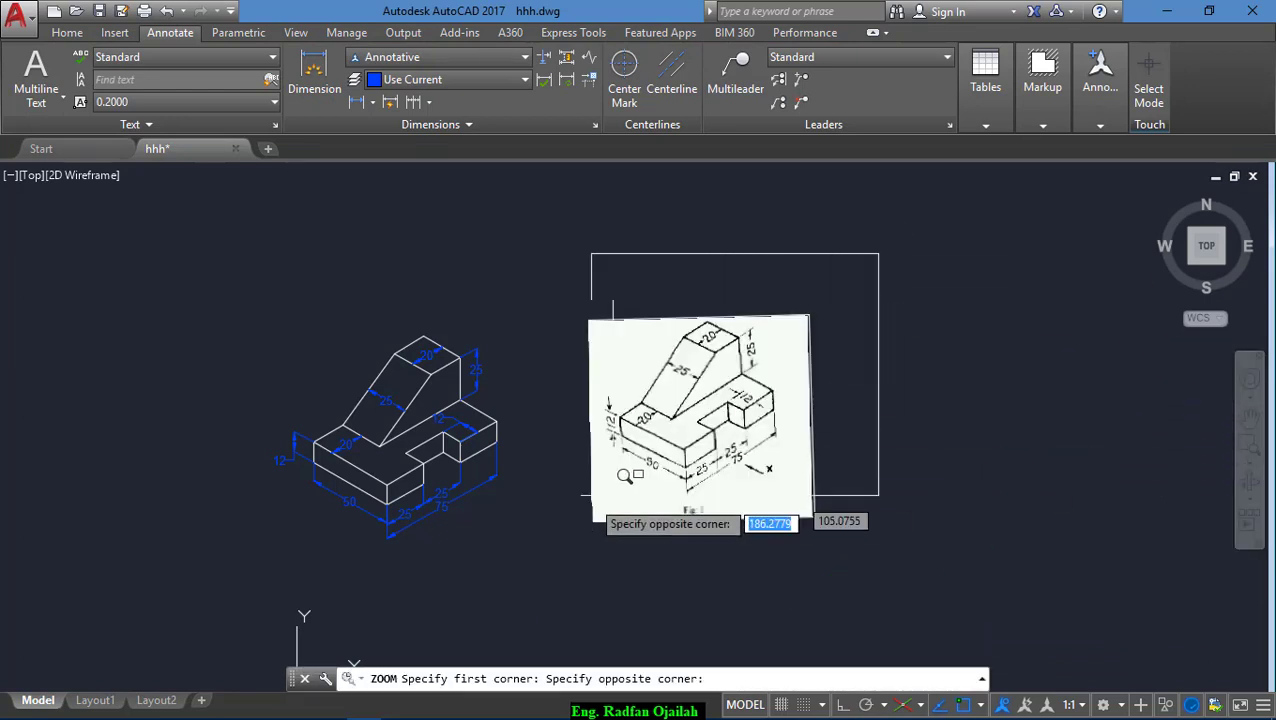
{"action": "left_click", "coordinate": [234, 598]}
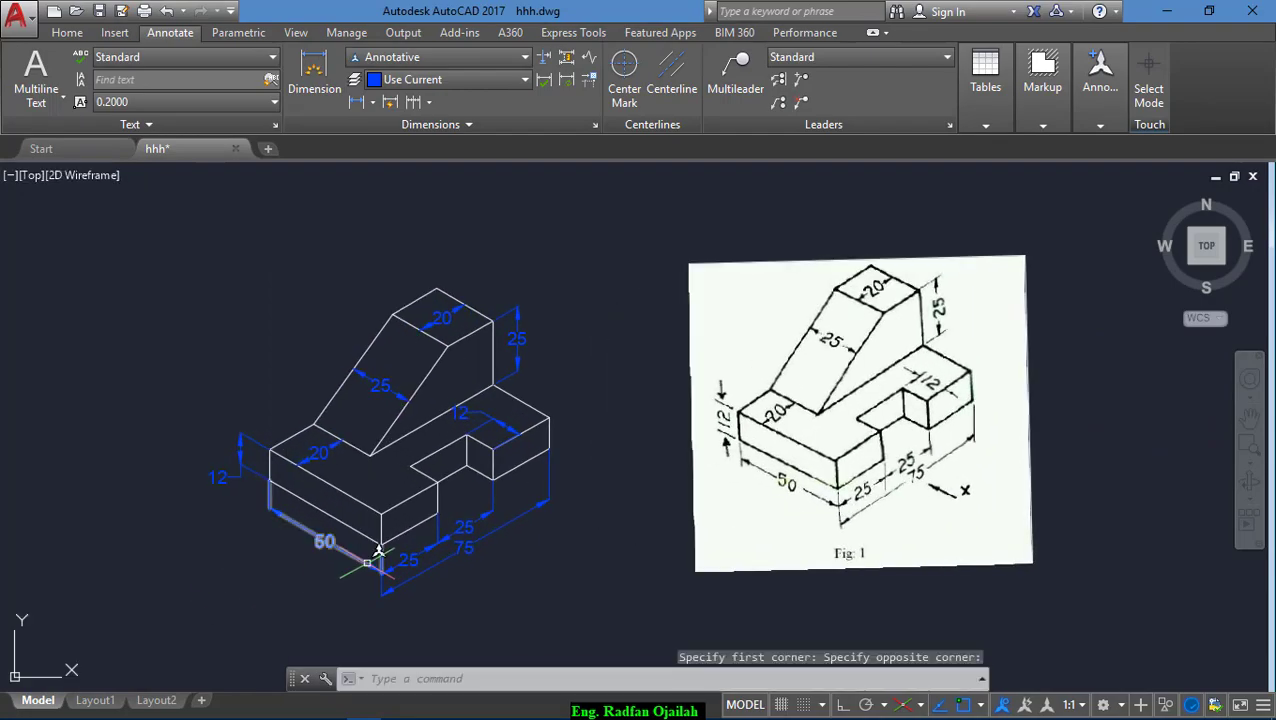